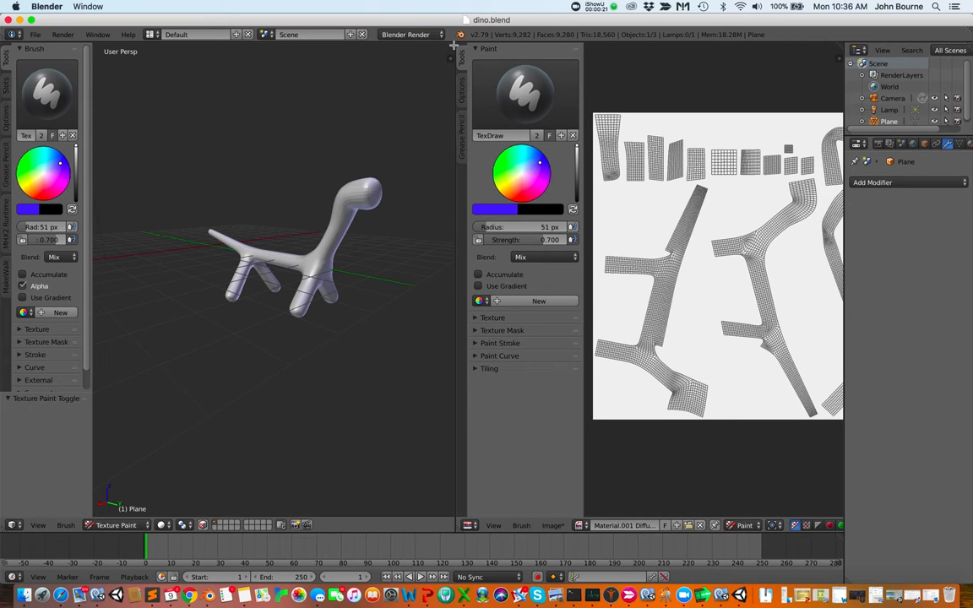
Close the image editor pane so the 3D viewport fills the window, and switch the dino mesh to Object Mode
left_click_drag(454, 45, 607, 73)
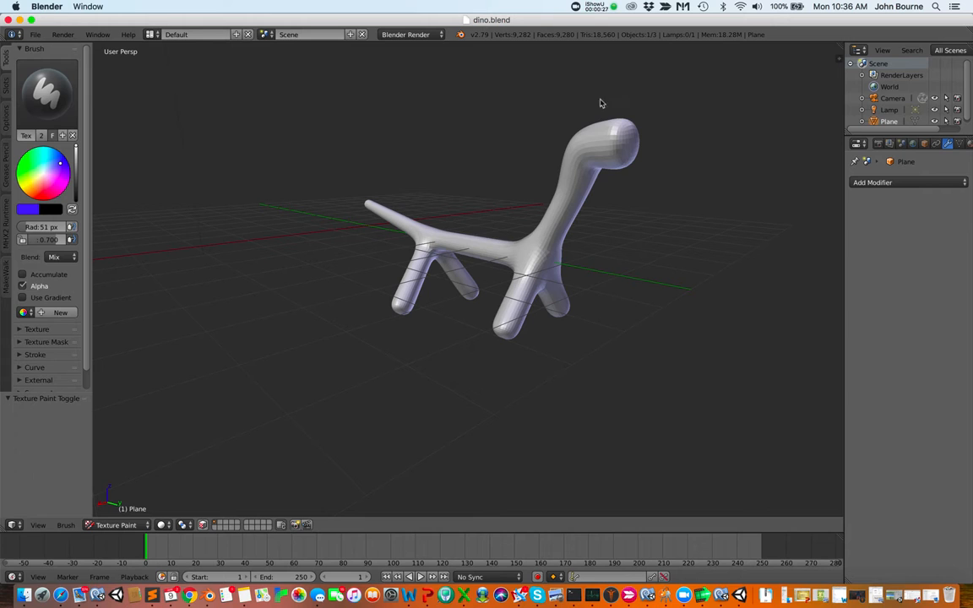
scroll(586, 272, "left", 8)
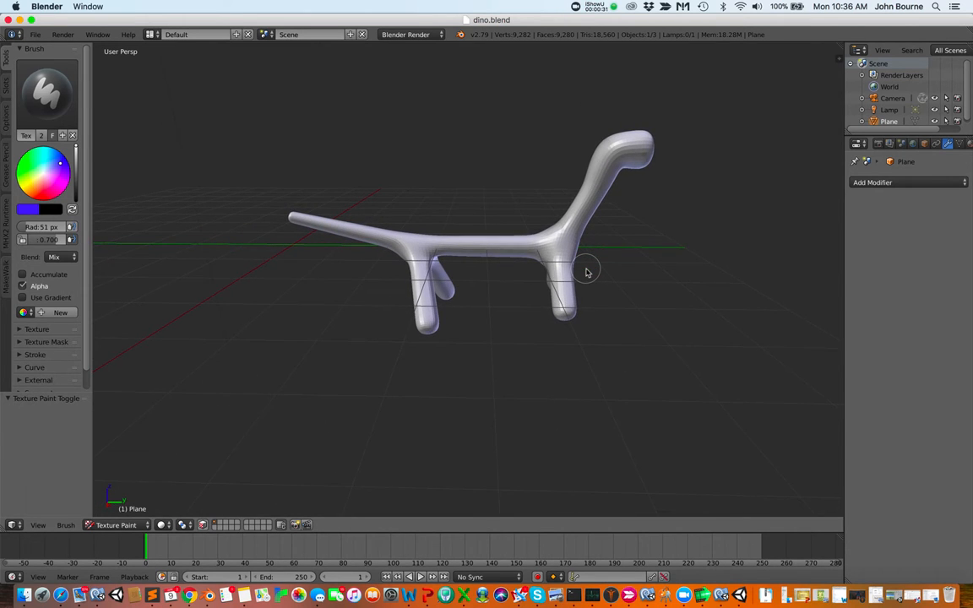
scroll(586, 272, "left", 5)
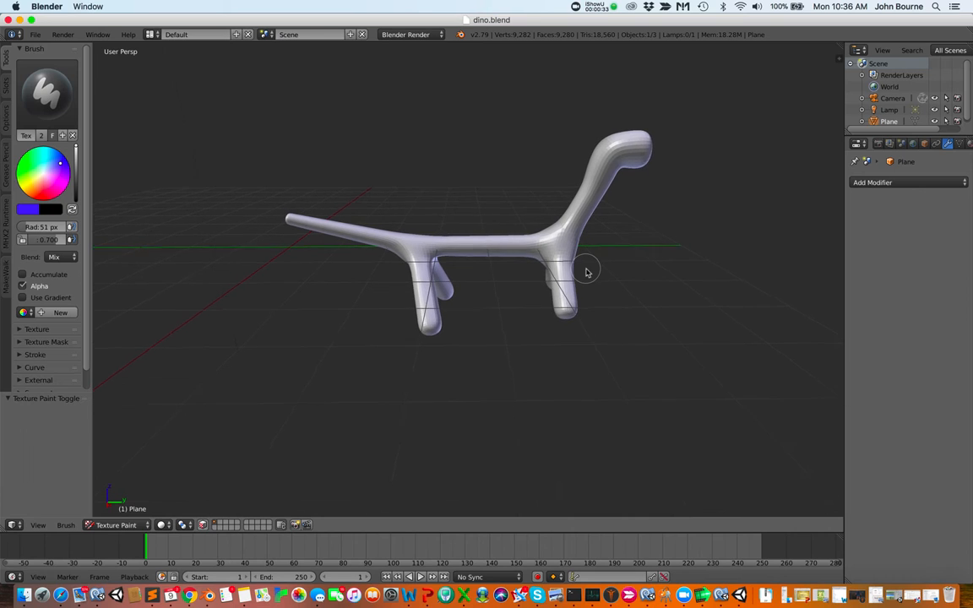
scroll(586, 272, "left", 2)
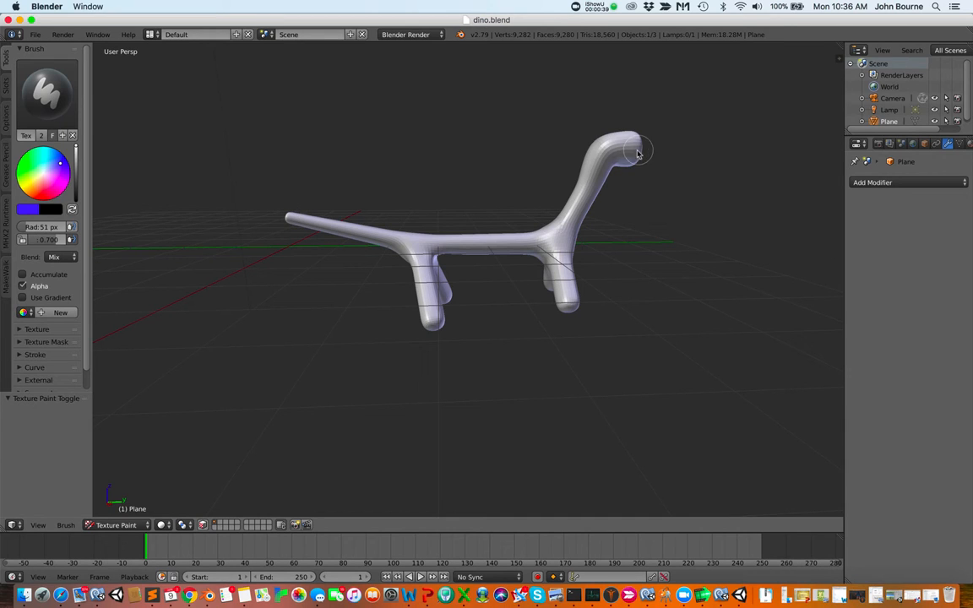
left_click(147, 525)
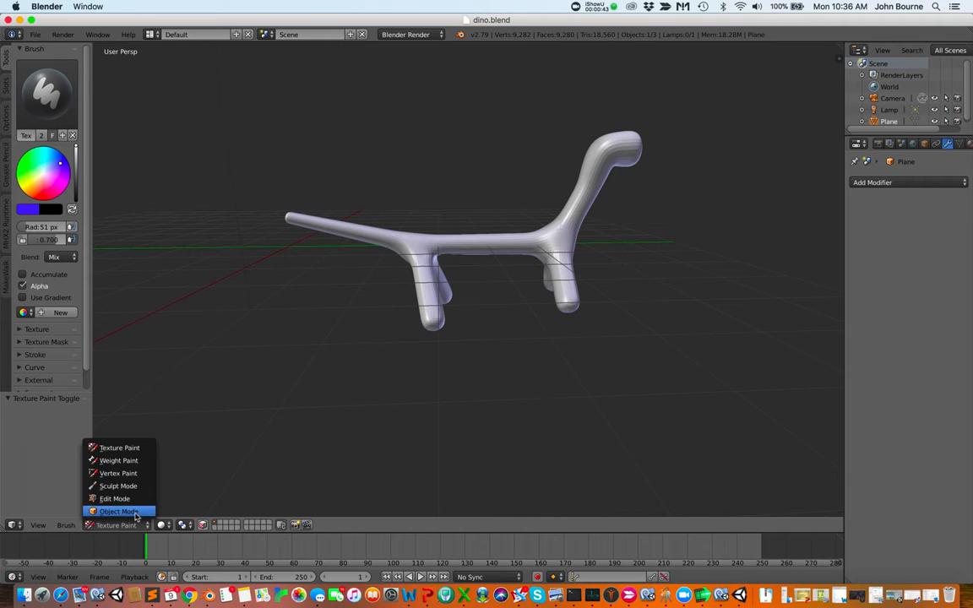
left_click(118, 512)
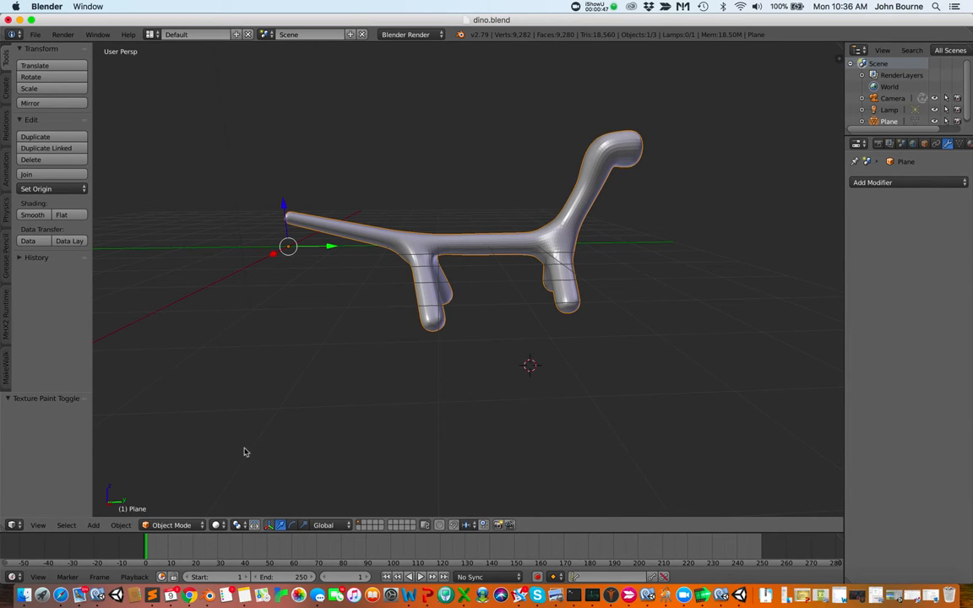
Place the 3D cursor at the tip of the dino's tail and add a single armature bone there
scroll(245, 452, "up", 2)
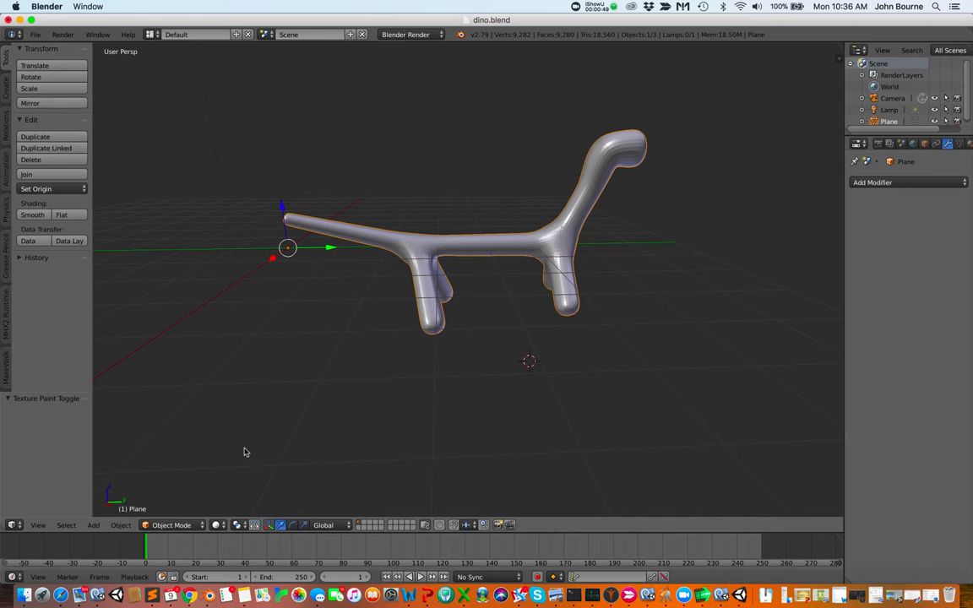
scroll(245, 451, "up", 1)
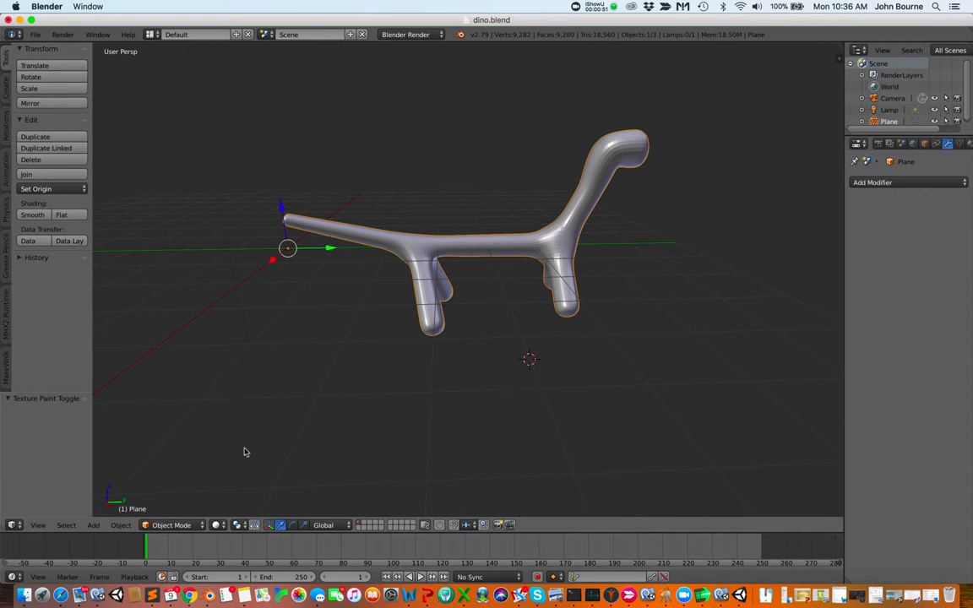
scroll(245, 452, "left", 1)
scroll(245, 452, "left", 5)
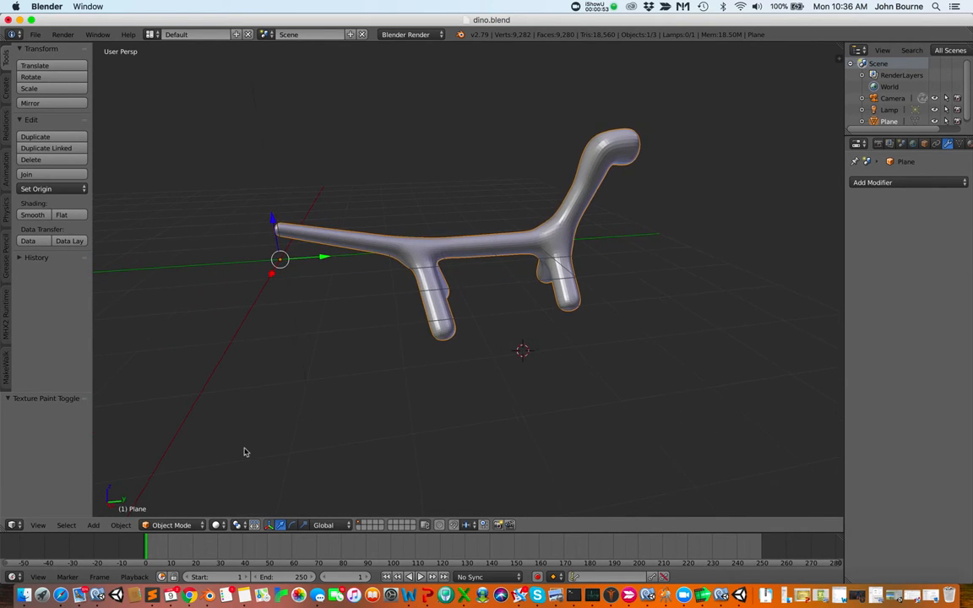
scroll(245, 451, "left", 6)
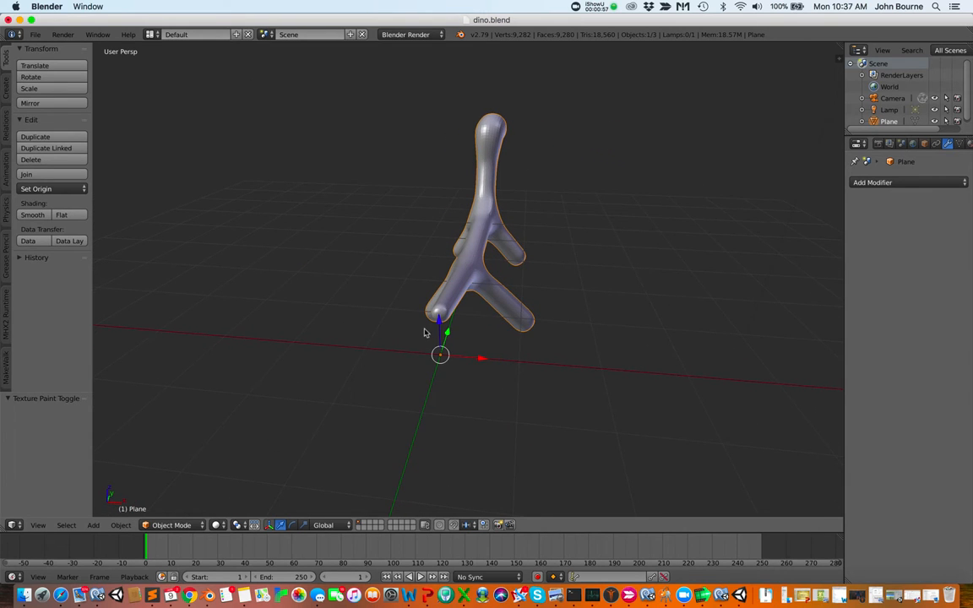
scroll(425, 332, "up", 5)
scroll(425, 332, "up", 1)
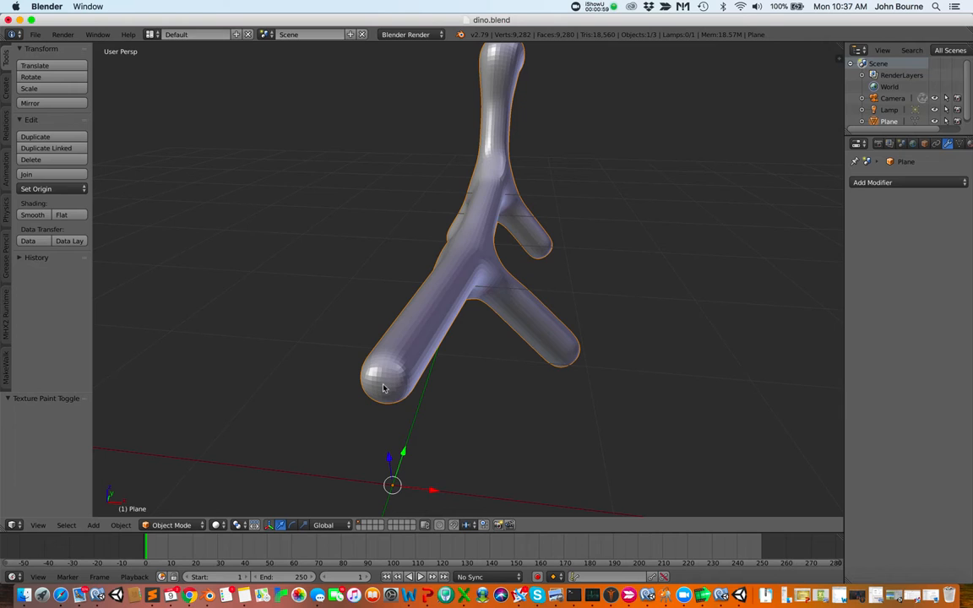
left_click(381, 387)
left_click(92, 526)
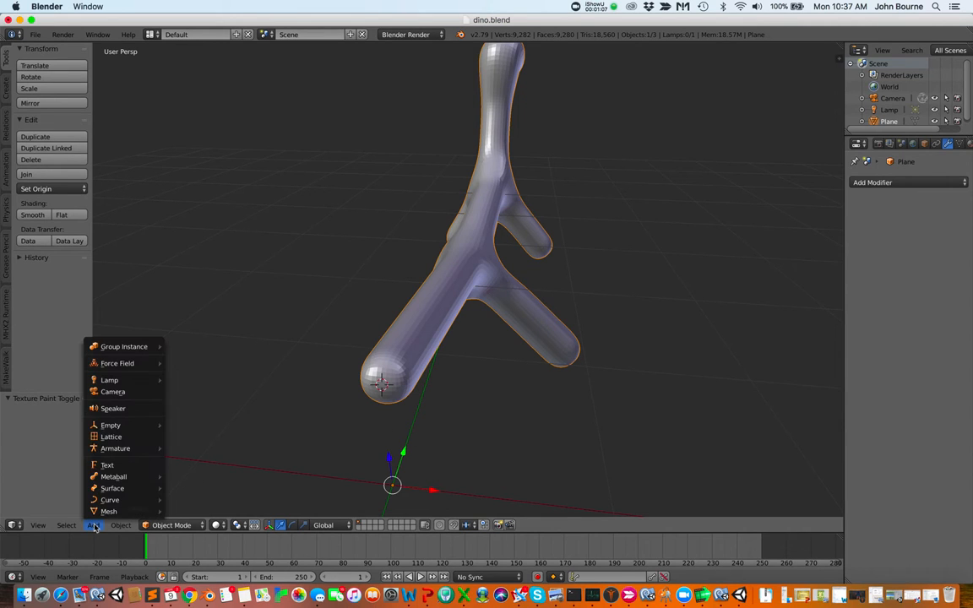
mouse_move(123, 450)
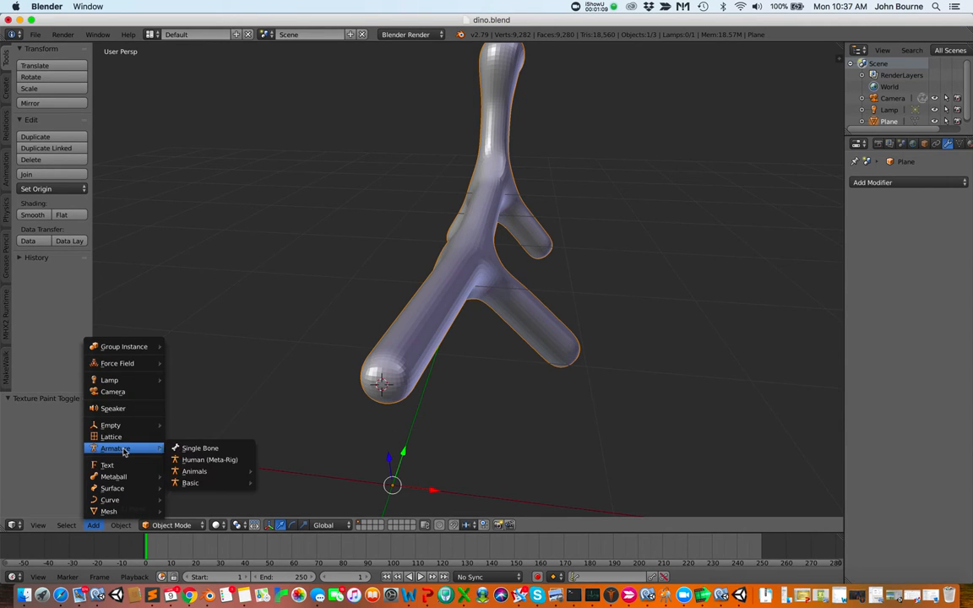
left_click(193, 449)
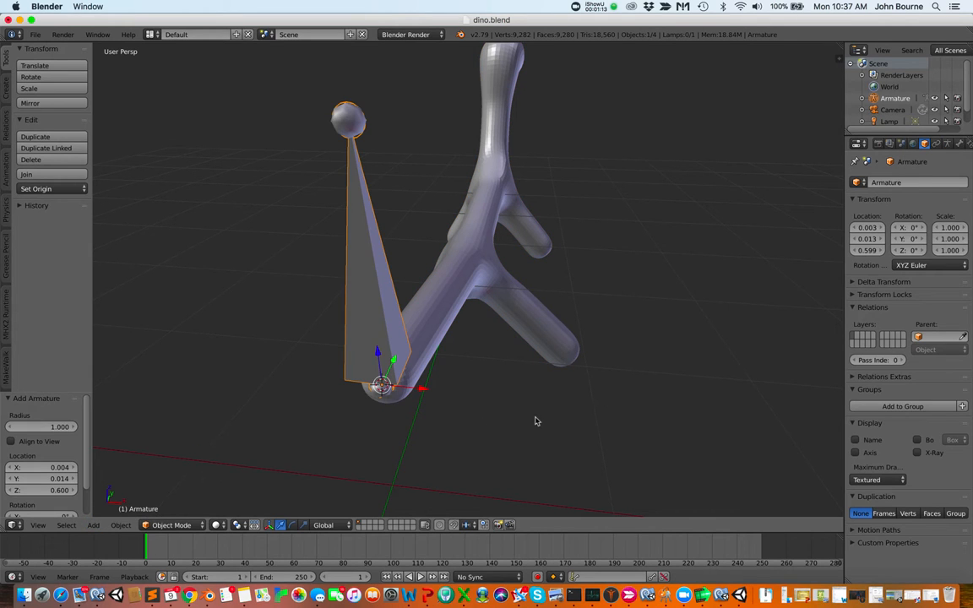
Rotate the new bone about 94° so it points along the dino's tail
scroll(536, 421, "left", 10)
scroll(536, 420, "right", 15)
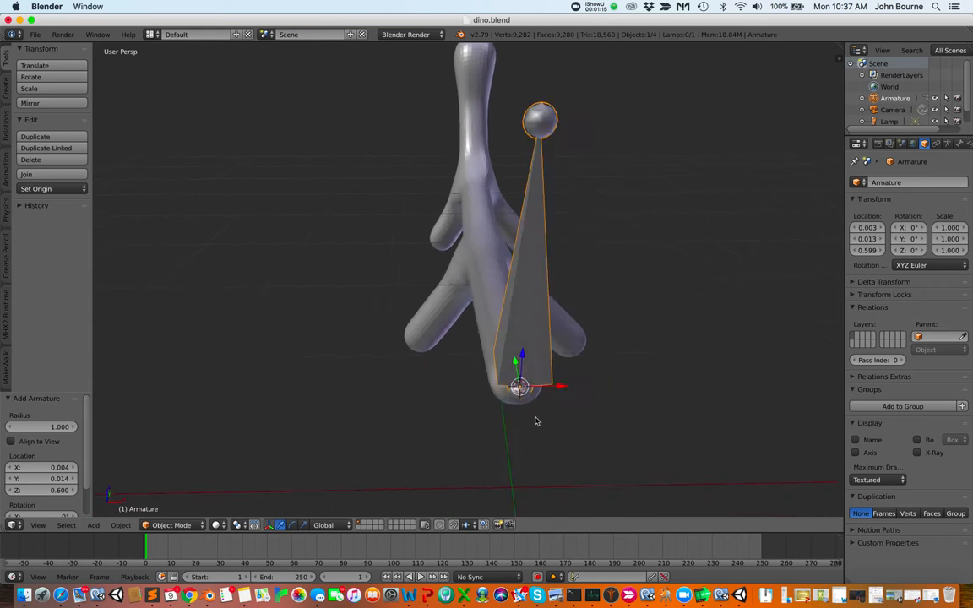
scroll(534, 420, "right", 10)
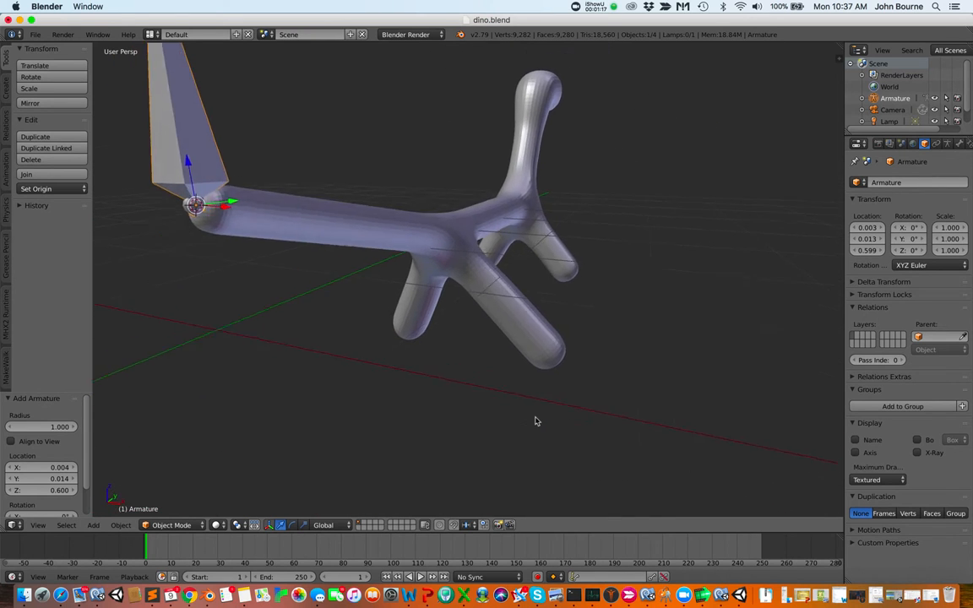
scroll(534, 420, "right", 10)
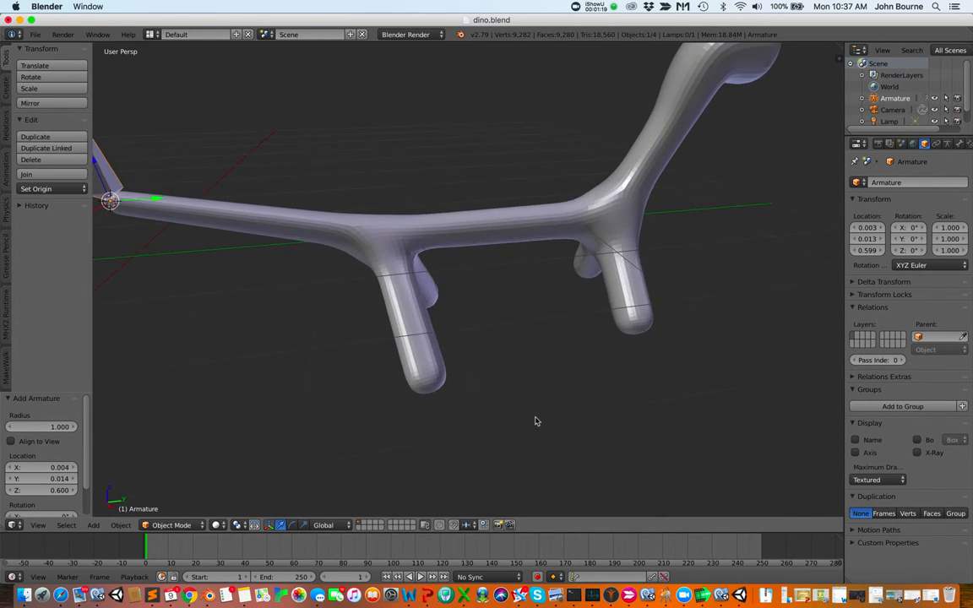
scroll(530, 420, "down", 3)
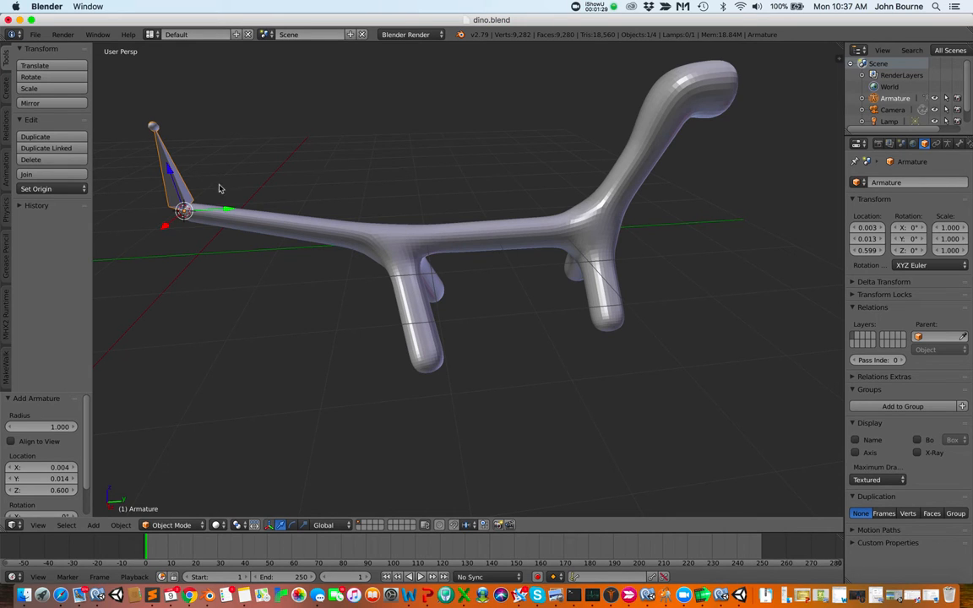
scroll(229, 187, "left", 3)
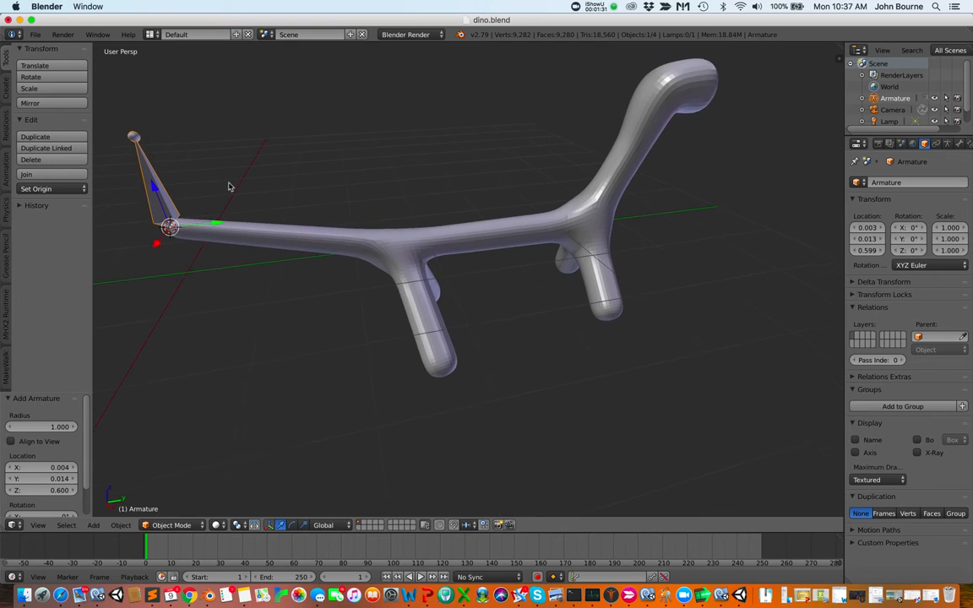
key("r")
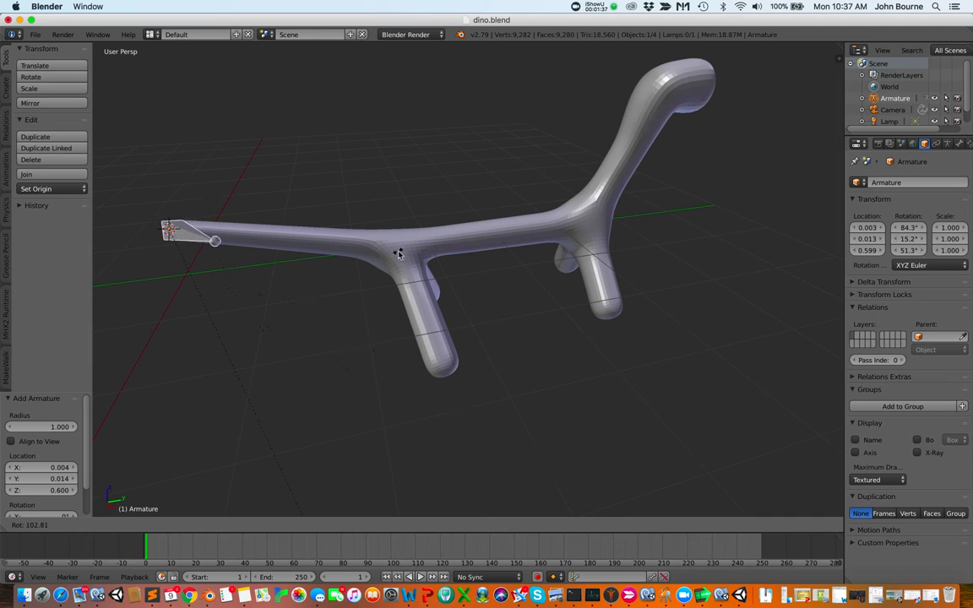
left_click(440, 238)
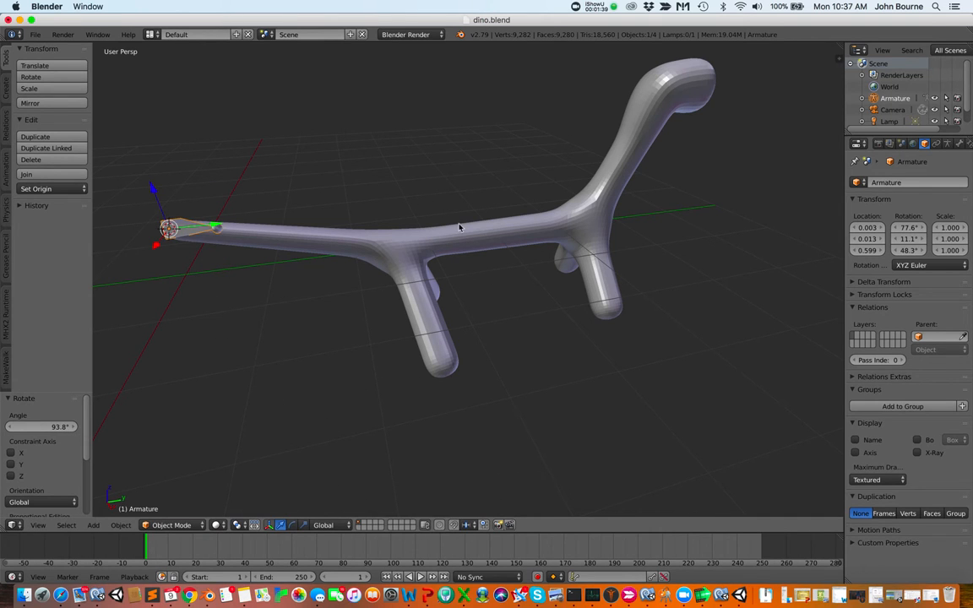
Refine the bone's alignment with the tail by rotating it about -38° and then about 30°
scroll(455, 236, "up", 10)
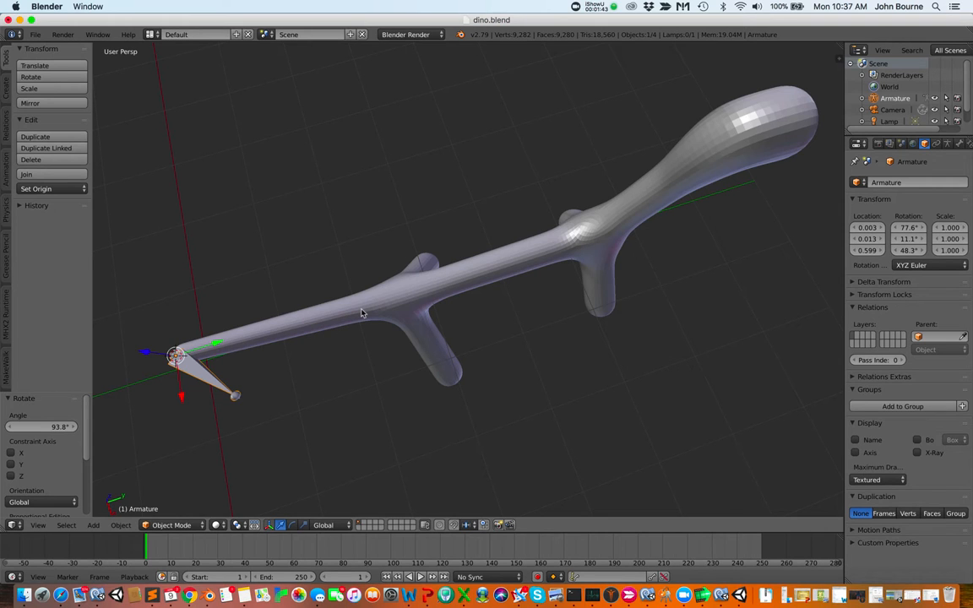
key("r")
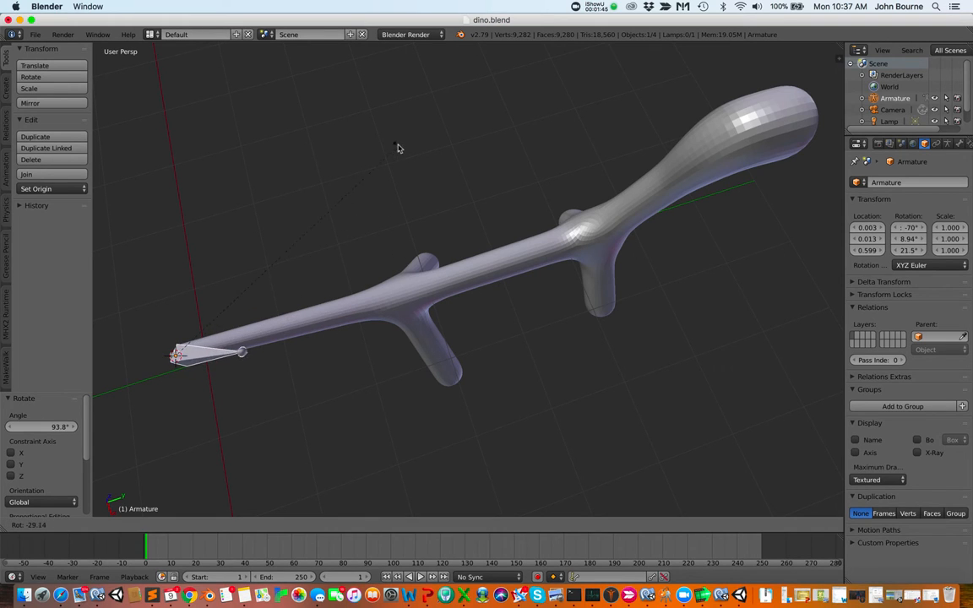
left_click(398, 77)
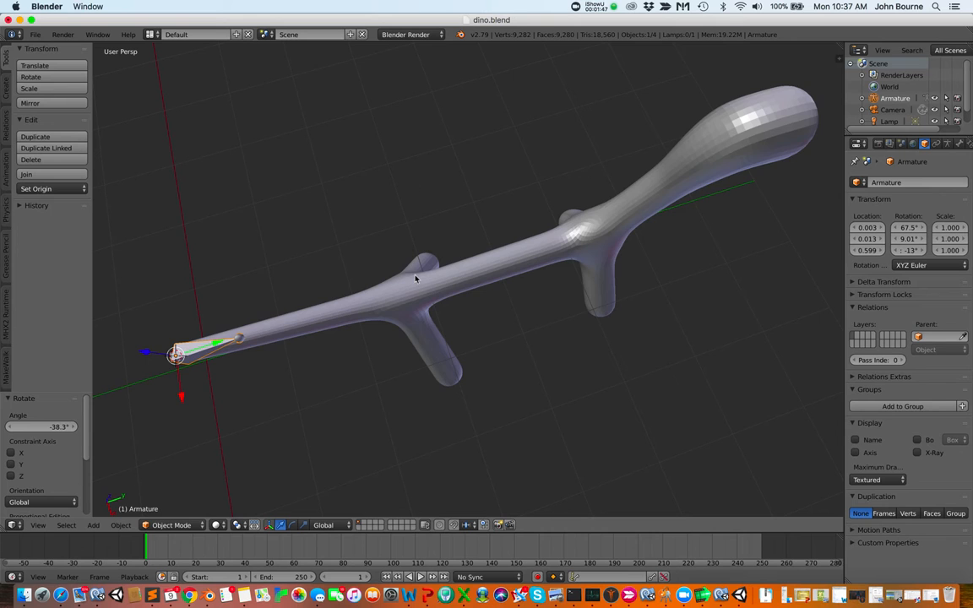
scroll(418, 278, "up", 5)
scroll(414, 277, "down", 10)
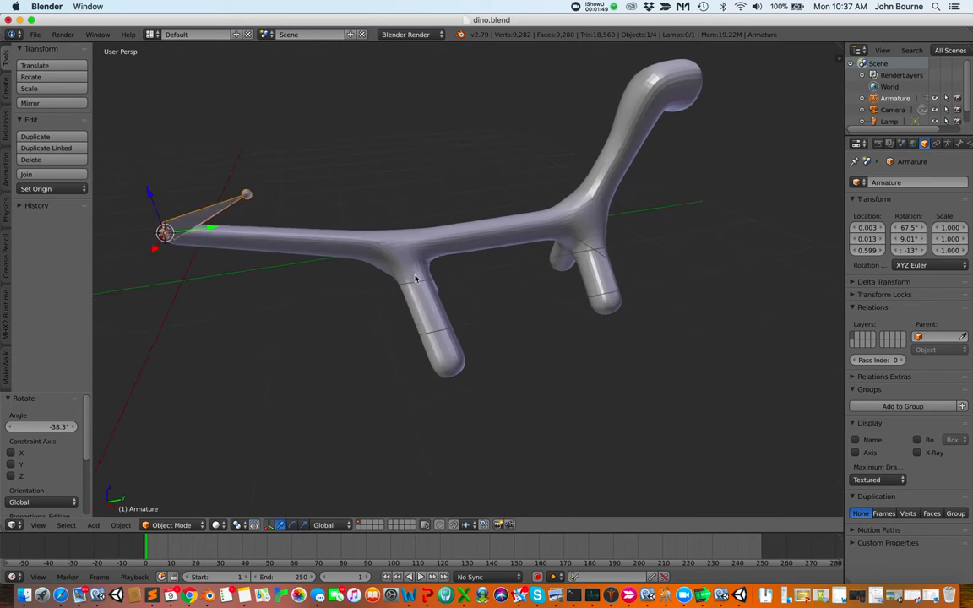
scroll(388, 234, "down", 8)
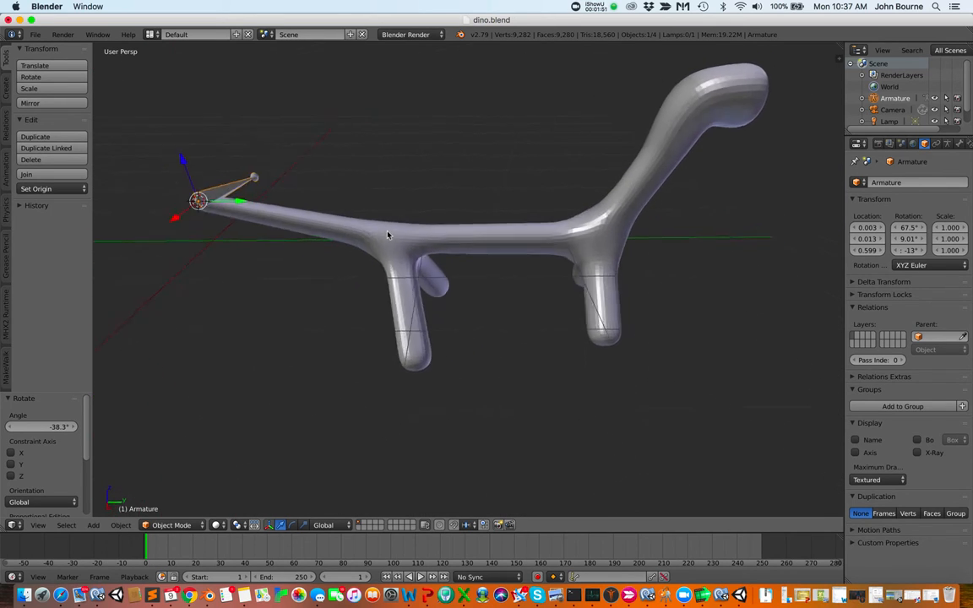
scroll(387, 235, "down", 2)
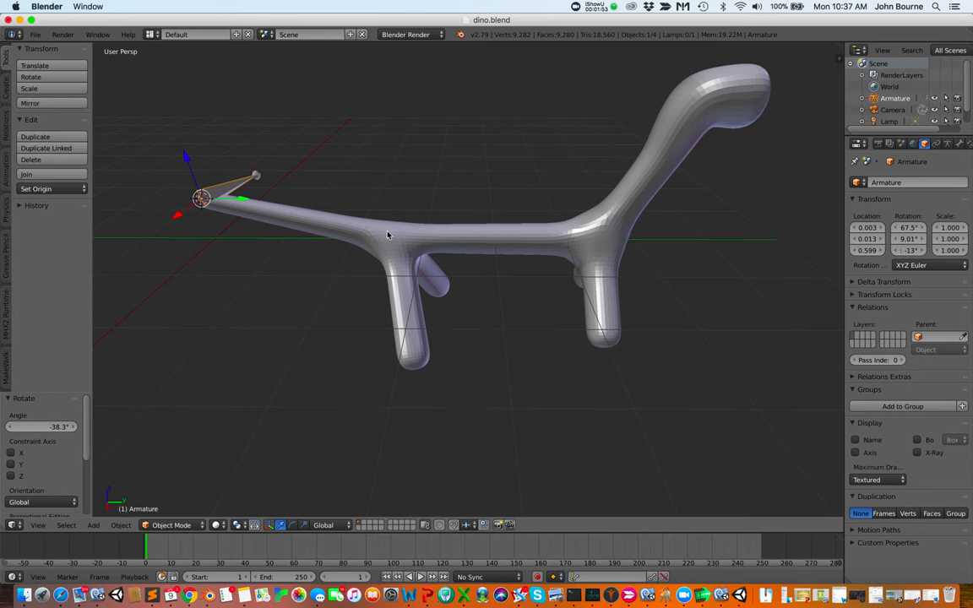
key("r")
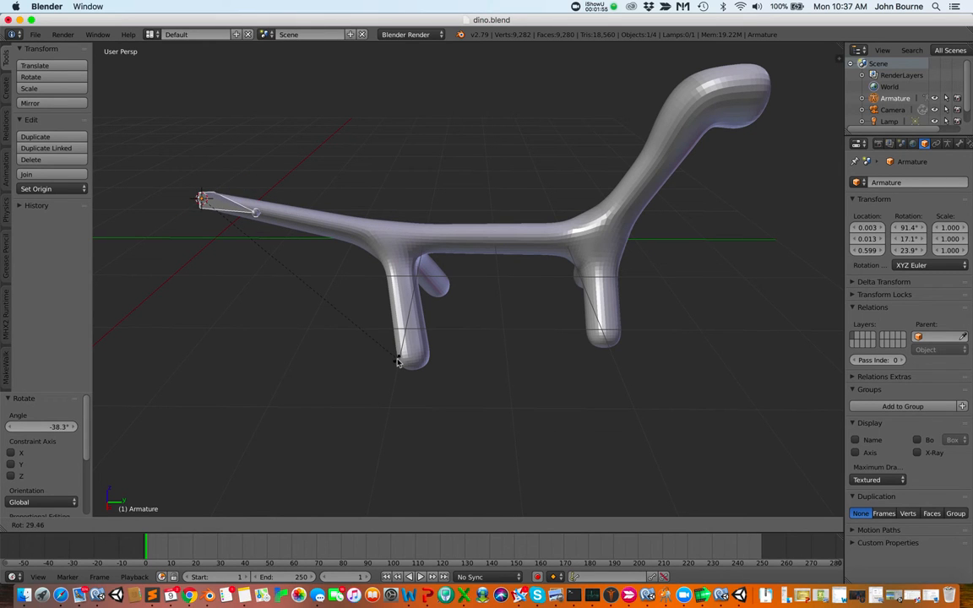
left_click(396, 359)
Fine-tune the bone's direction along the tail with rotations of about -21° and 19°
scroll(316, 310, "down", 8)
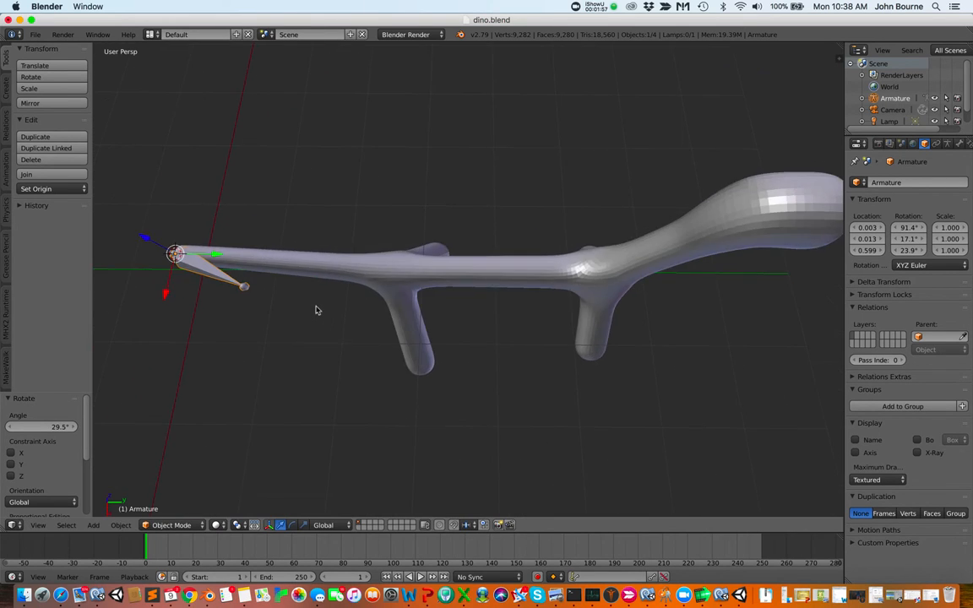
key("r")
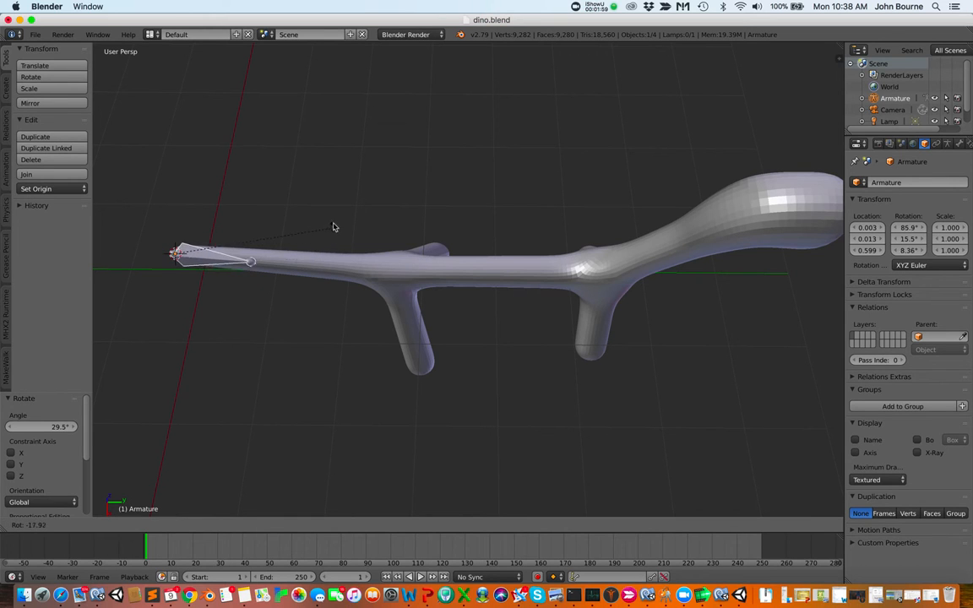
left_click(334, 222)
scroll(302, 254, "down", 8)
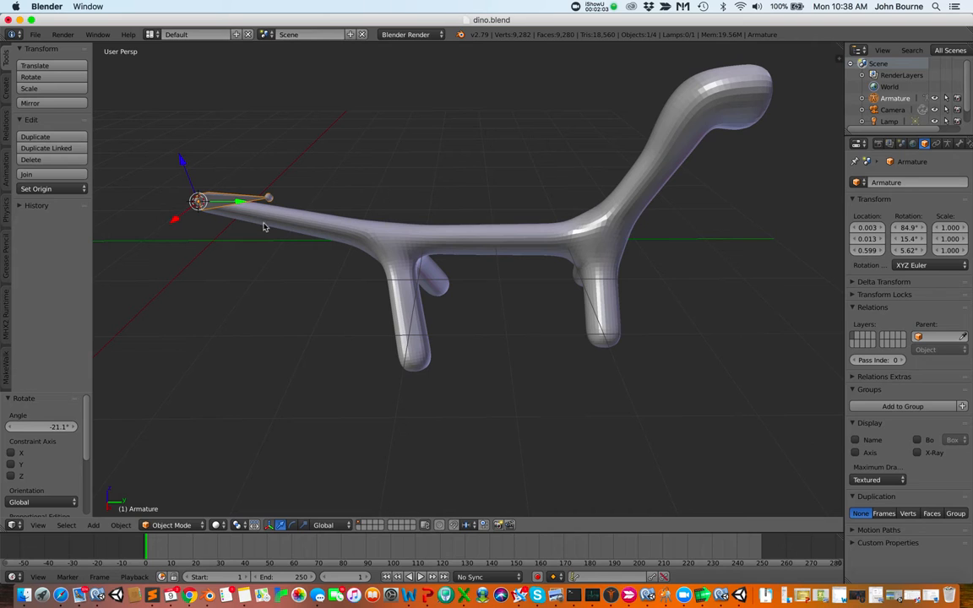
scroll(289, 229, "down", 5)
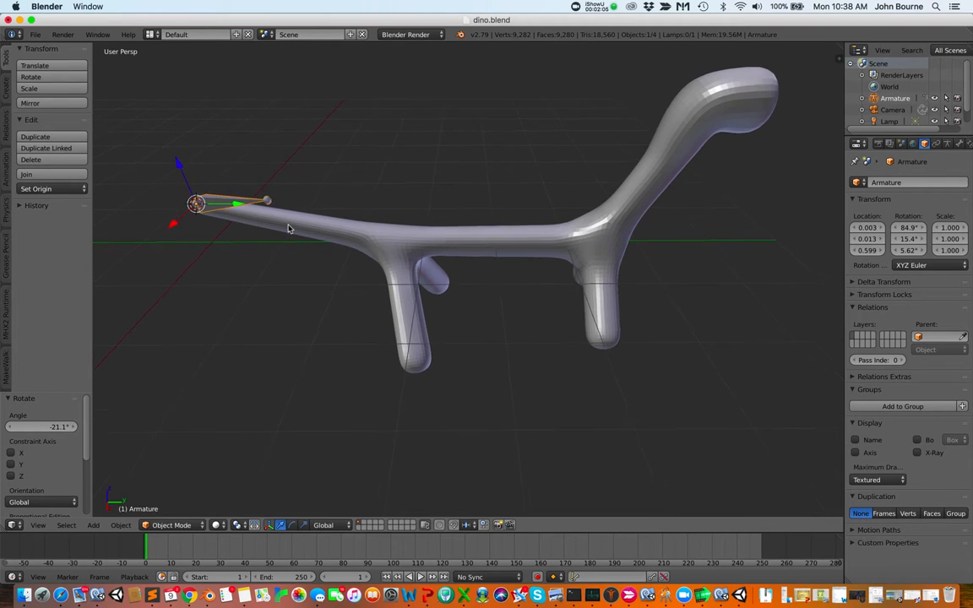
key("r")
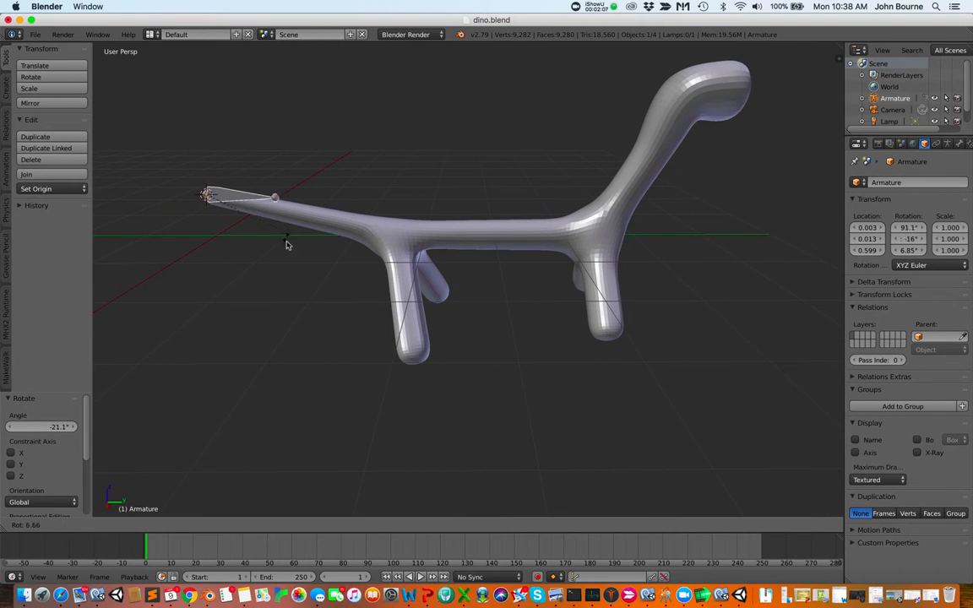
left_click(287, 263)
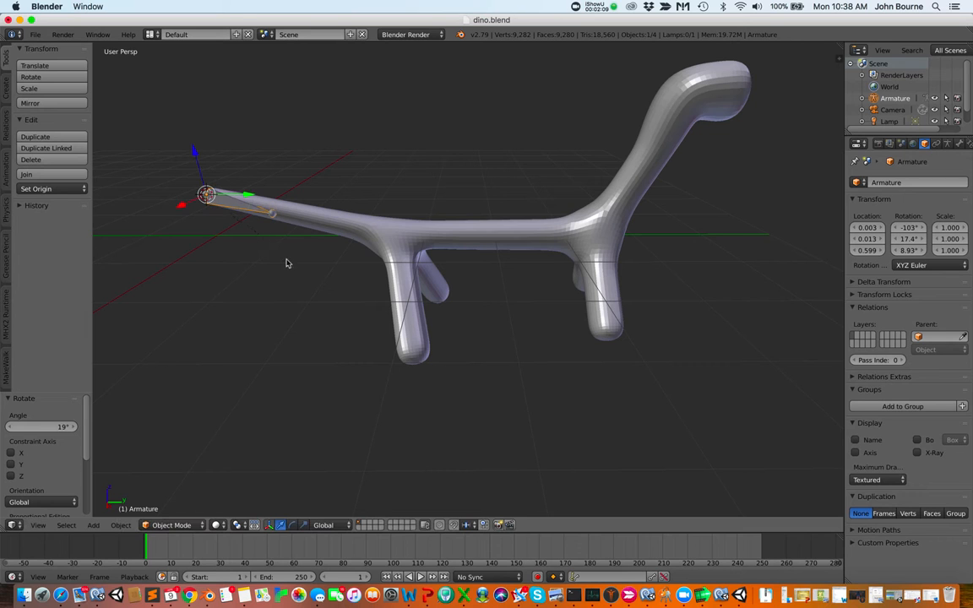
scroll(311, 264, "up", 5)
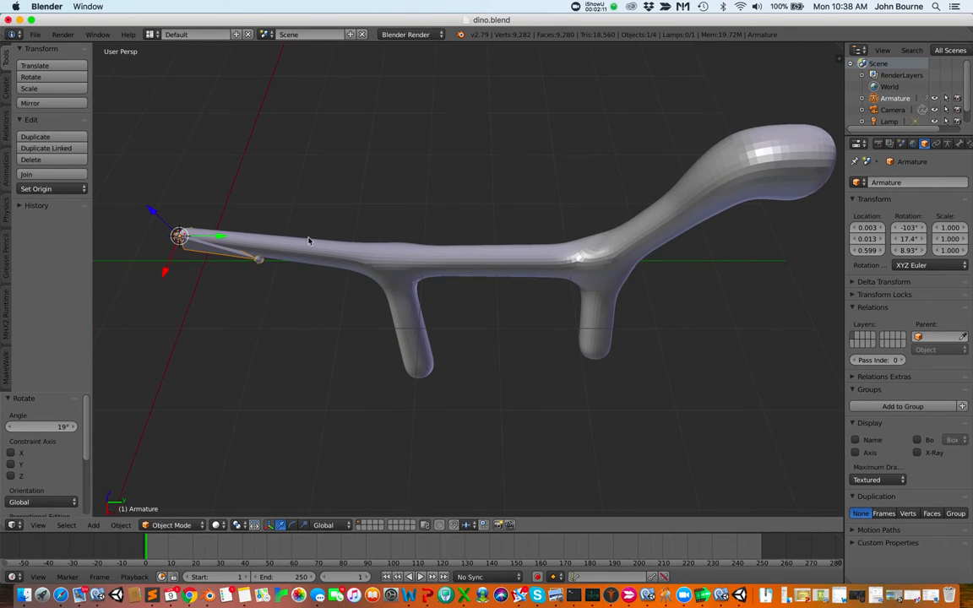
Rotate the tail bone about -10.7° to finish aligning it with the tail
scroll(308, 241, "down", 5)
key("r")
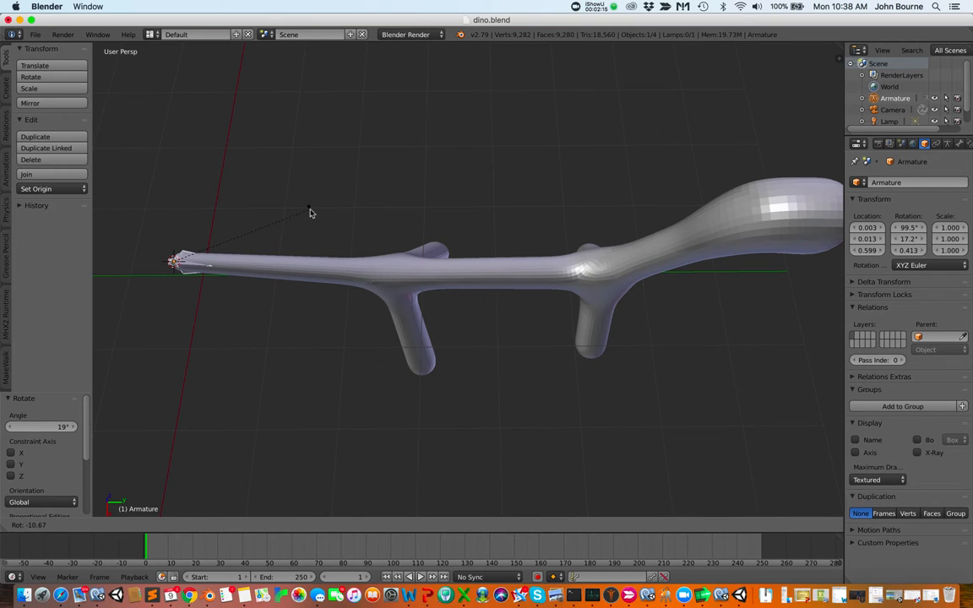
left_click(310, 213)
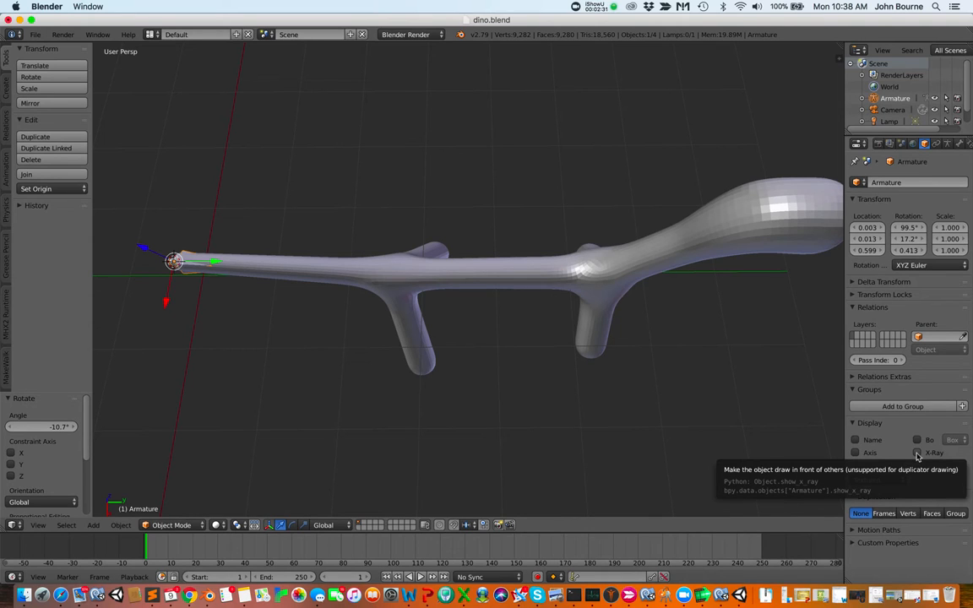
Enable X-Ray display so the armature shows through the dino mesh
left_click(917, 454)
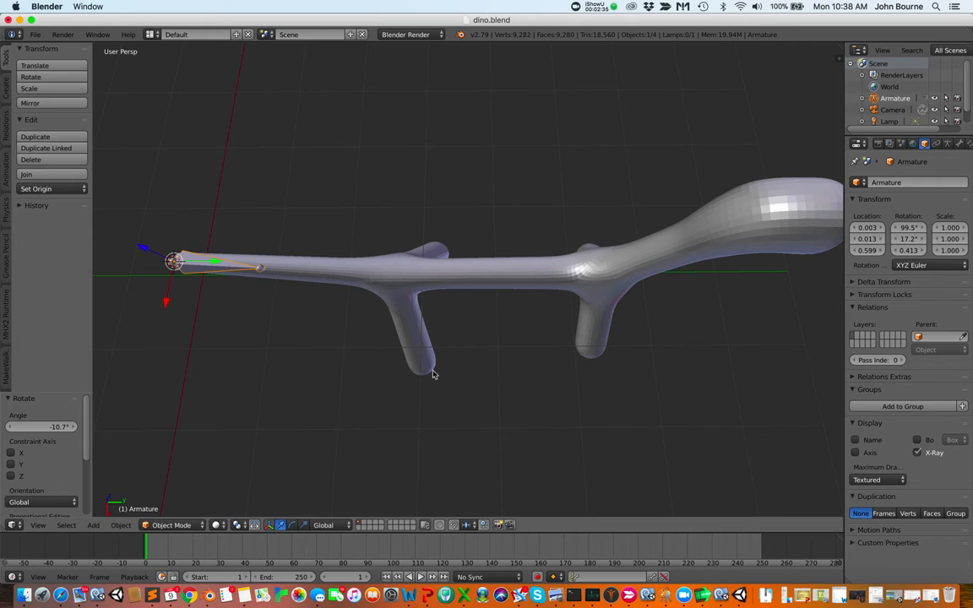
scroll(430, 378, "down", 8)
scroll(430, 379, "up", 4)
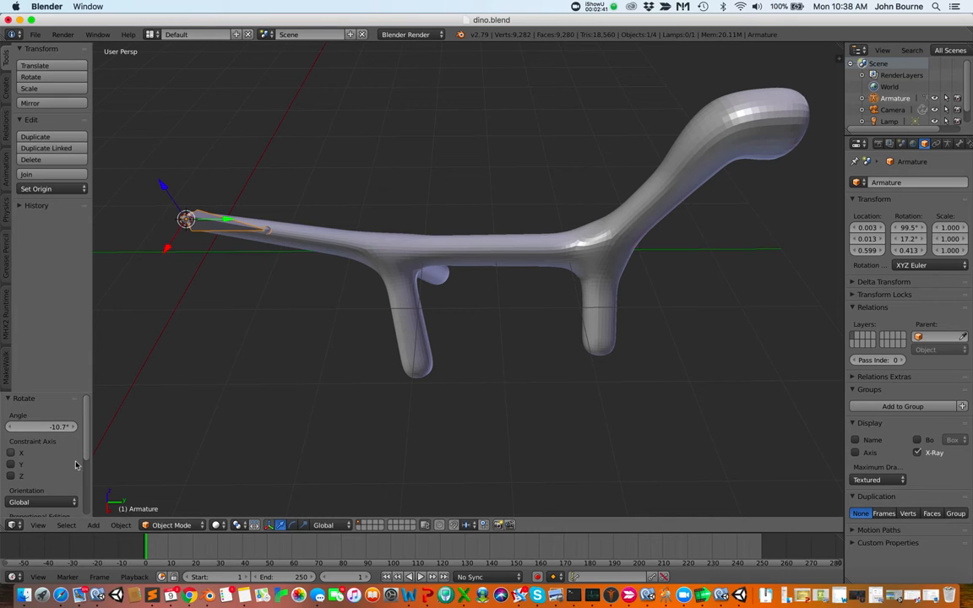
left_click(39, 525)
key("ctrl+alt+q")
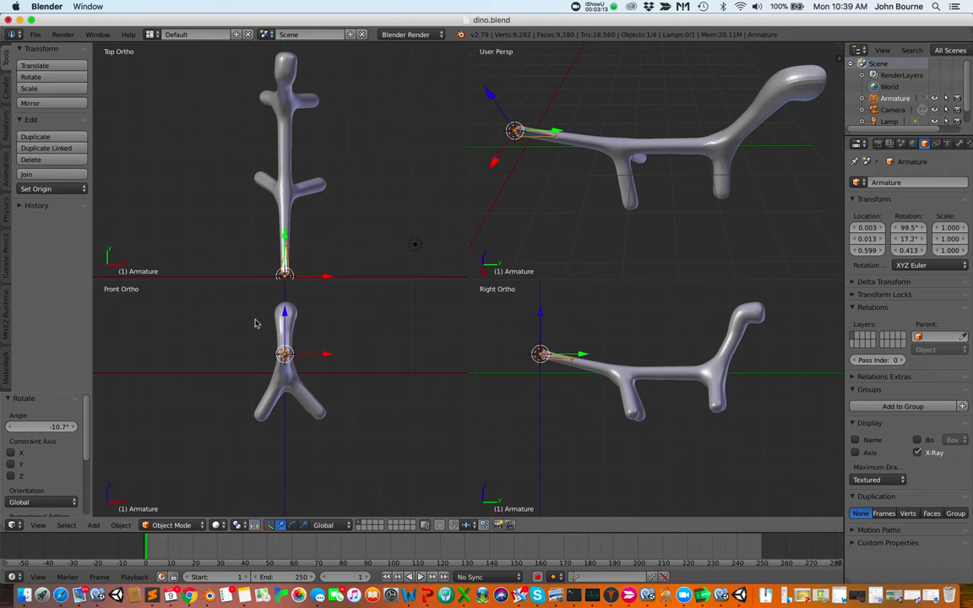
key("ctrl+alt+q")
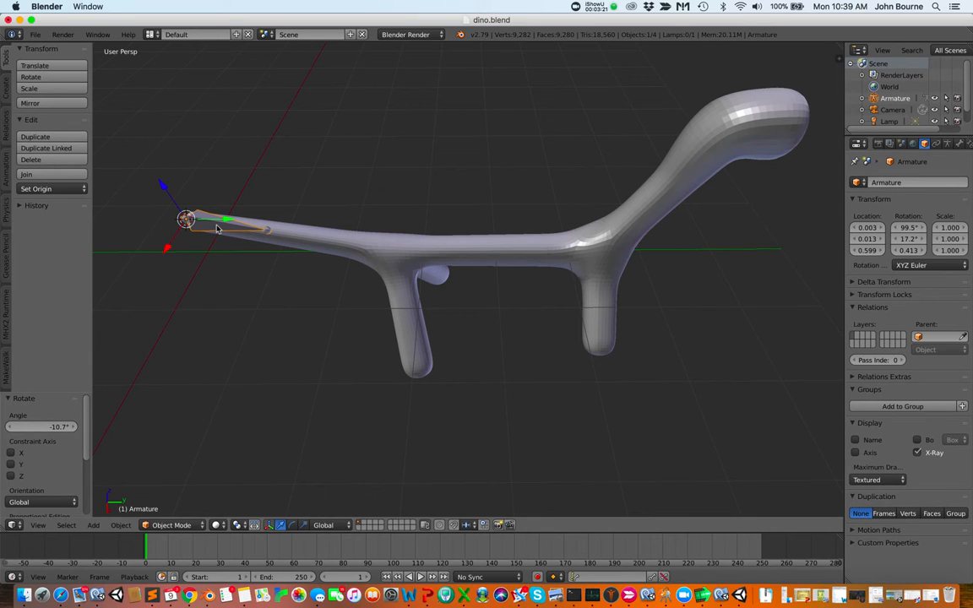
Switch the armature to Edit Mode and extrude a new bone from the tail bone toward the hips
left_click(193, 526)
left_click(180, 499)
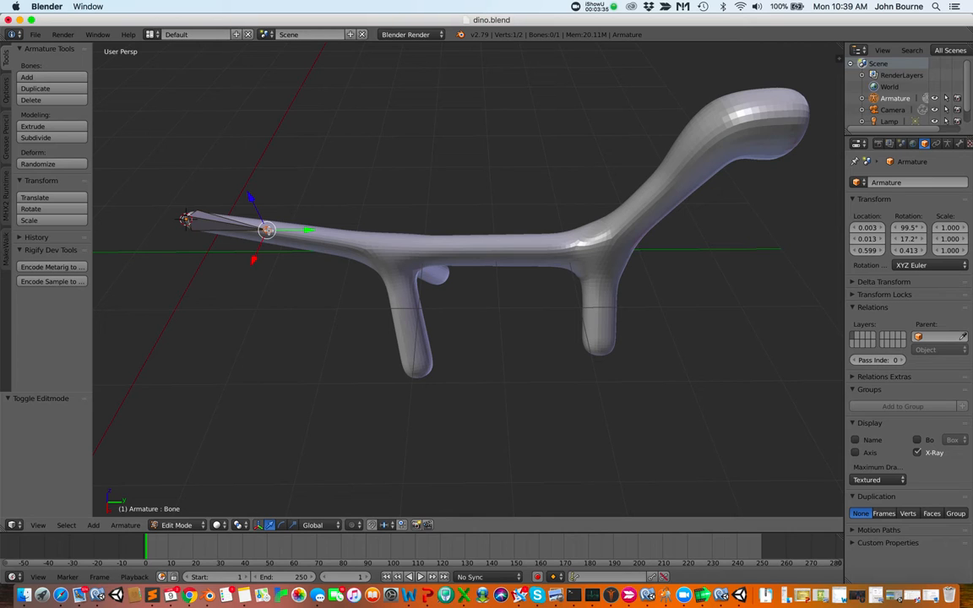
key("e")
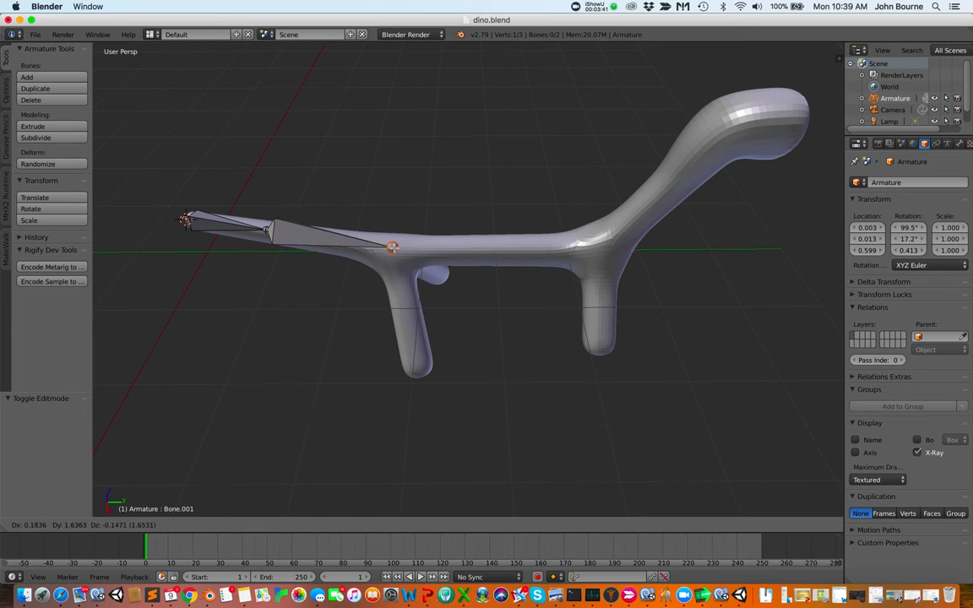
left_click(393, 246)
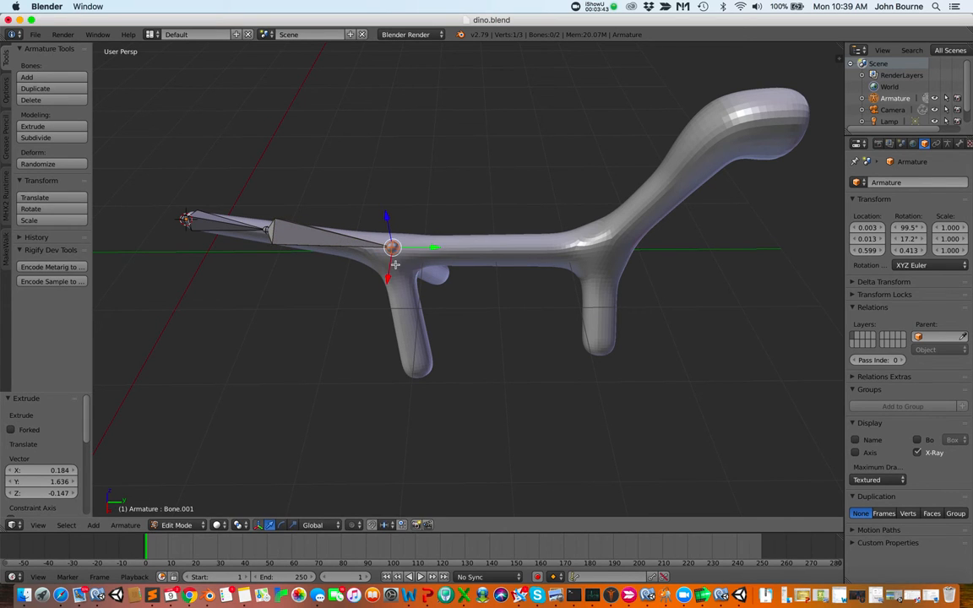
Move the new bone's end about -0.218 along X and -0.247 along Z to centre it in the body
scroll(395, 266, "up", 10)
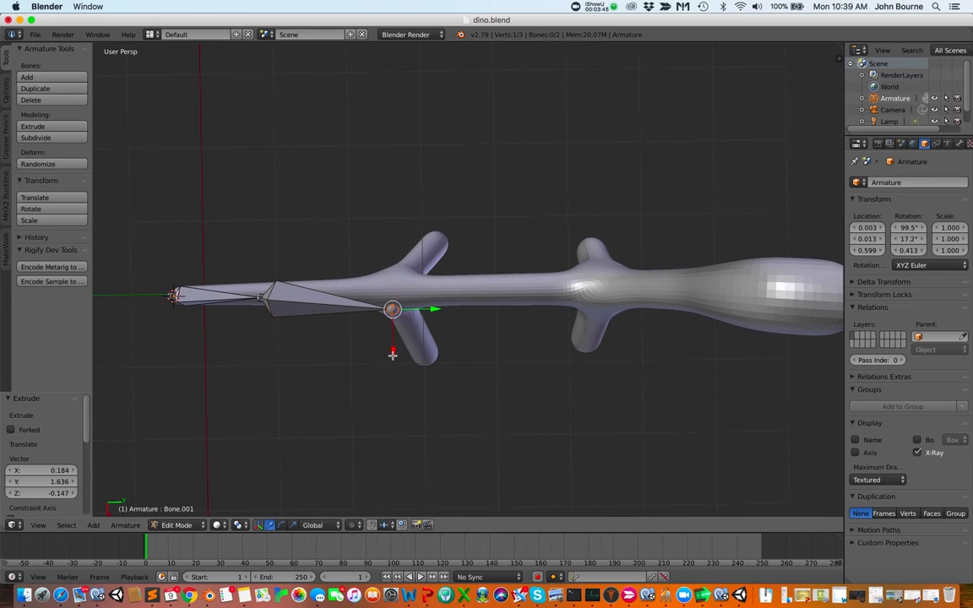
left_click_drag(393, 349, 391, 332)
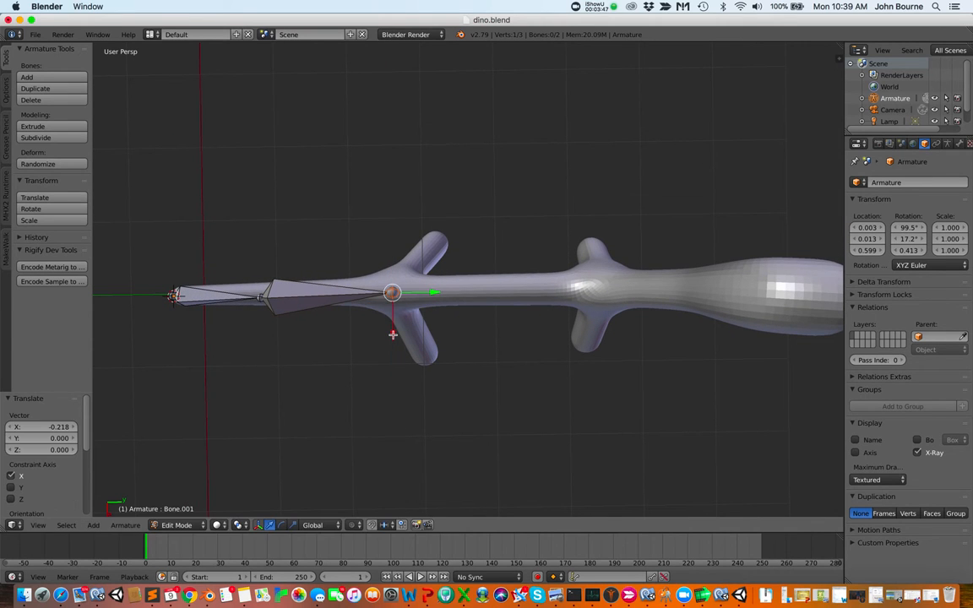
scroll(392, 334, "down", 10)
scroll(392, 335, "down", 10)
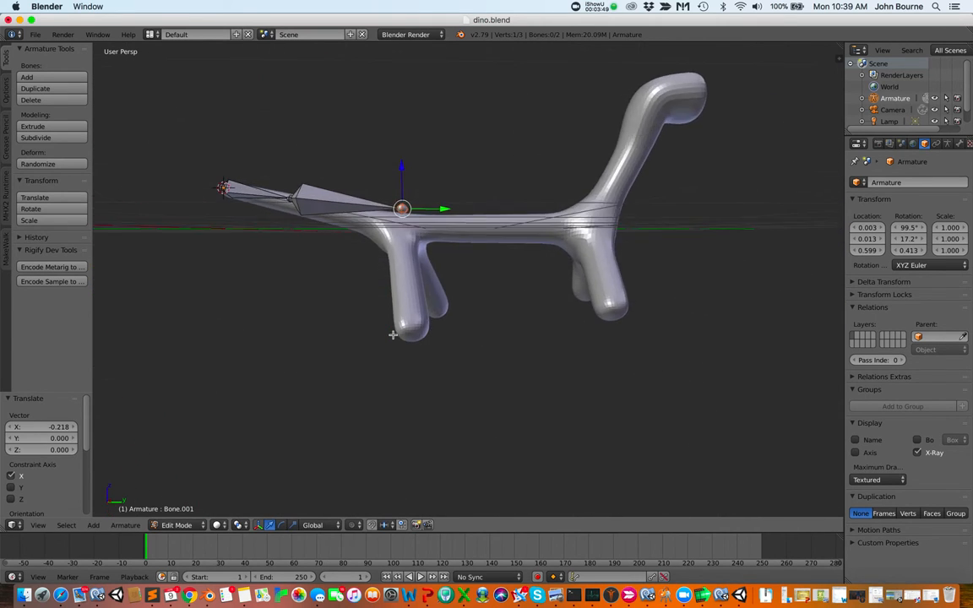
left_click_drag(401, 168, 398, 186)
scroll(368, 305, "left", 5)
scroll(362, 307, "left", 15)
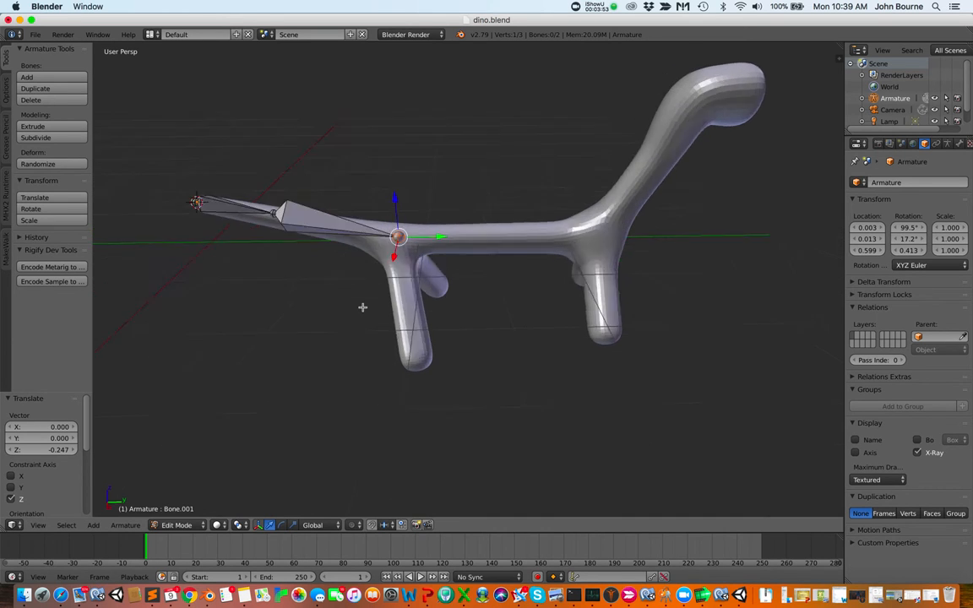
scroll(362, 307, "left", 5)
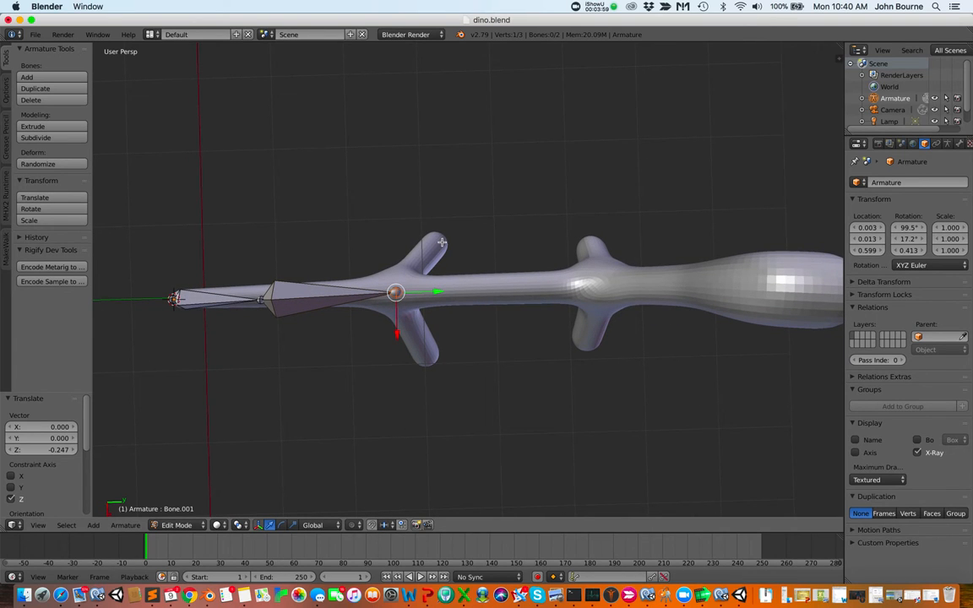
Extrude a bone from the hip joint and move its end about -1.34 along Z down into the hind leg
key("e")
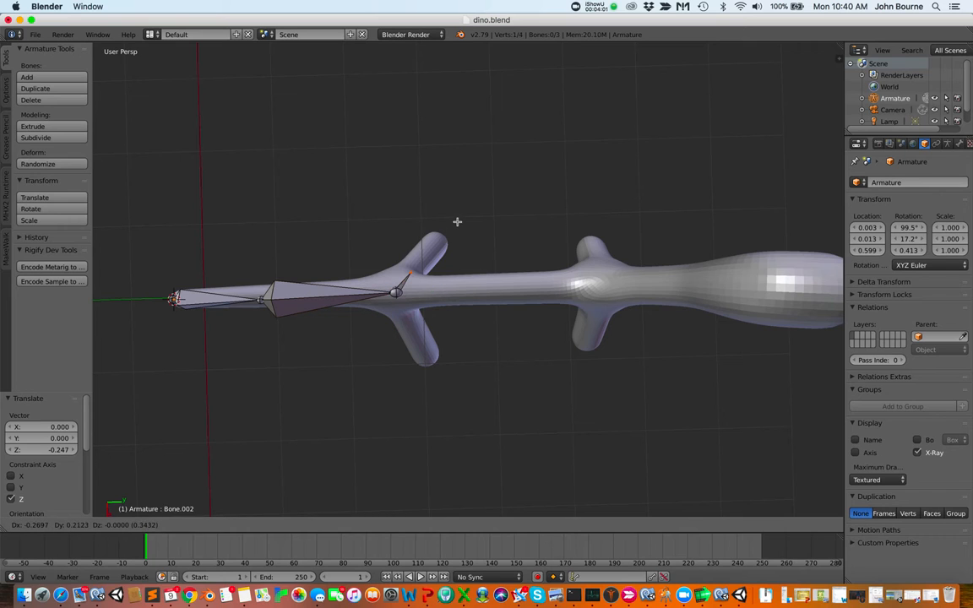
left_click(486, 186)
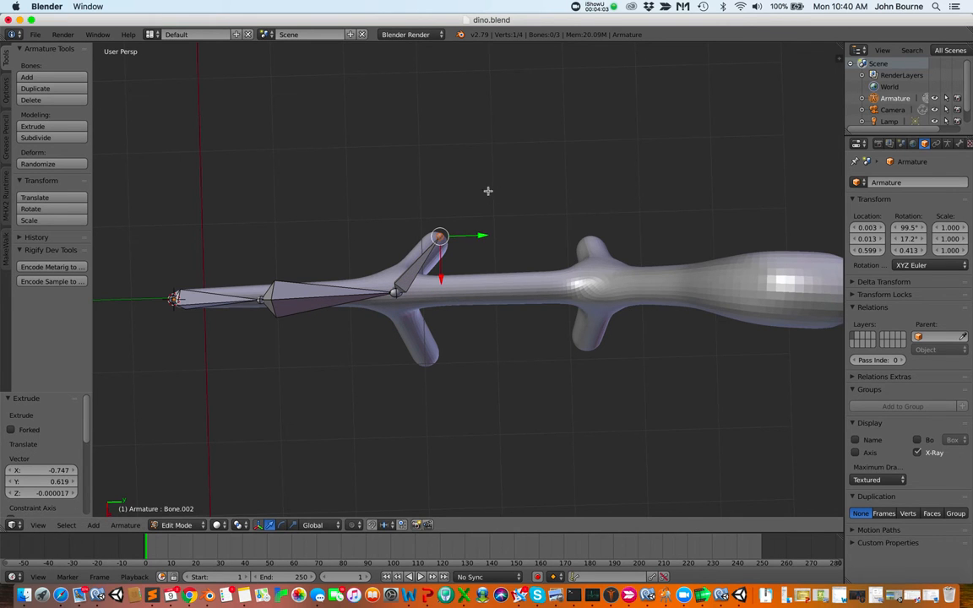
scroll(506, 209, "down", 10)
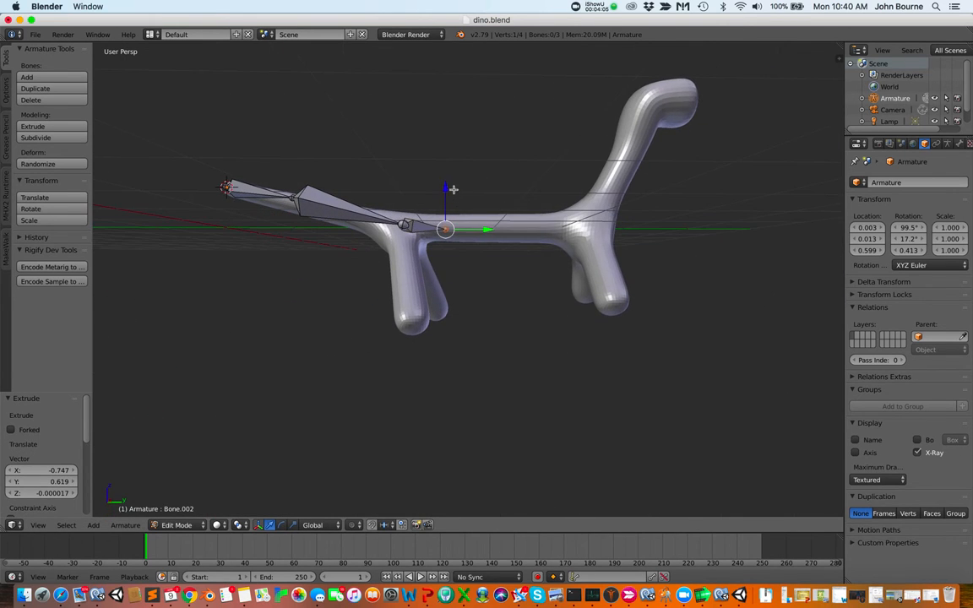
key("g")
key("z")
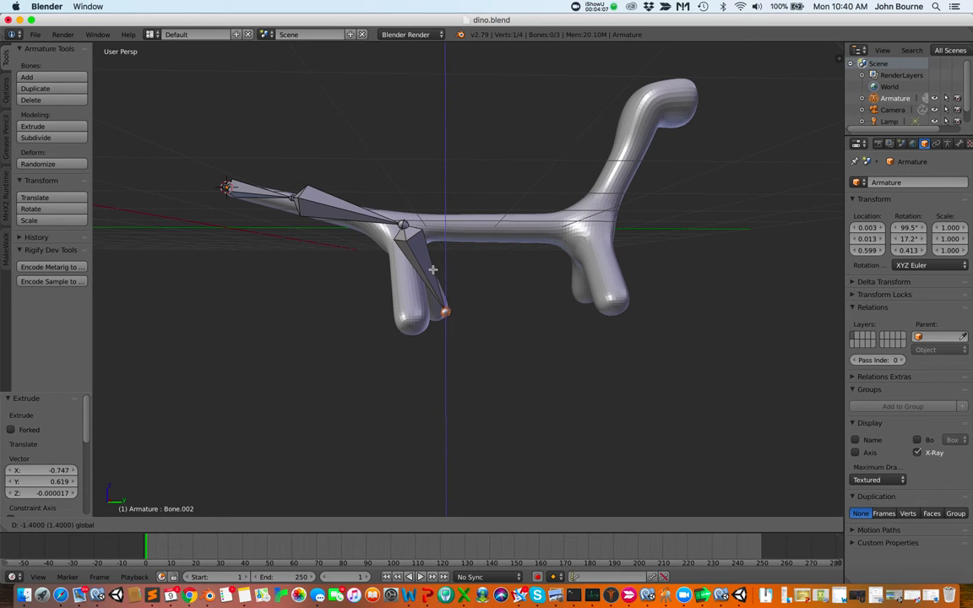
left_click(423, 267)
Shift the leg bone's end about -0.104 along X to centre it in the leg
scroll(486, 270, "left", 10)
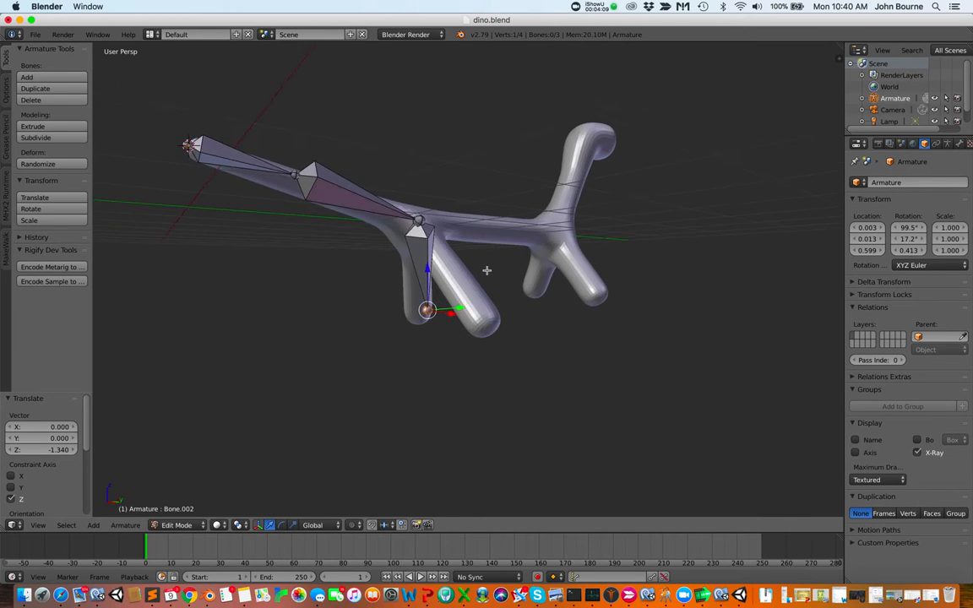
scroll(486, 270, "left", 10)
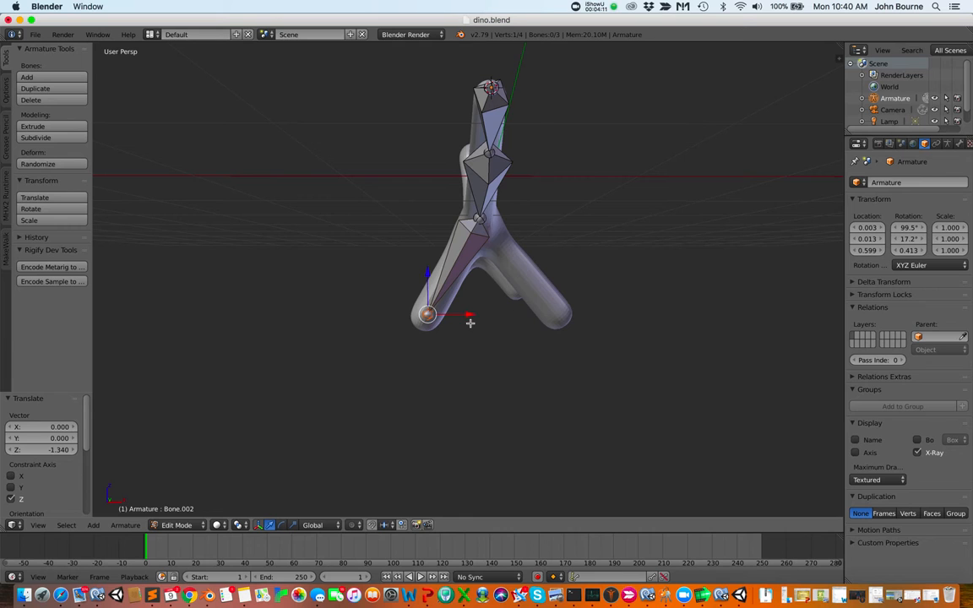
scroll(469, 320, "left", 10)
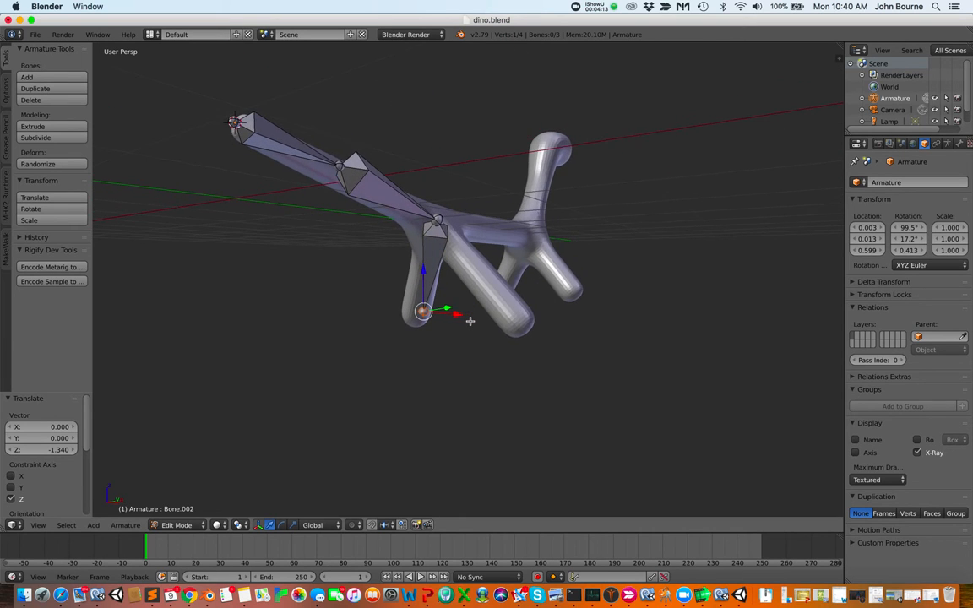
key("g")
key("x")
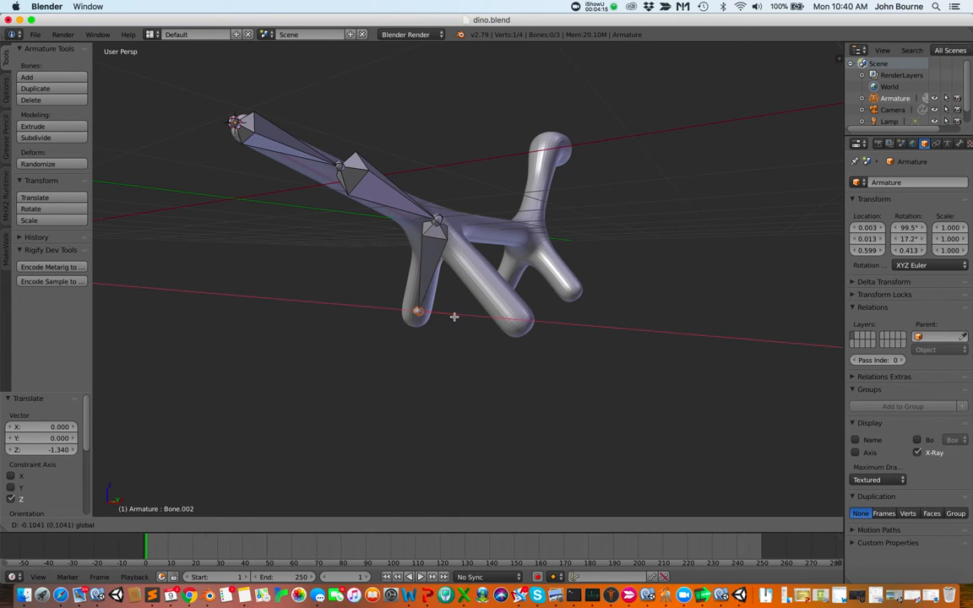
left_click(470, 318)
Select the hip joint and extrude a bone toward the second hind leg
scroll(473, 330, "left", 10)
scroll(473, 333, "up", 8)
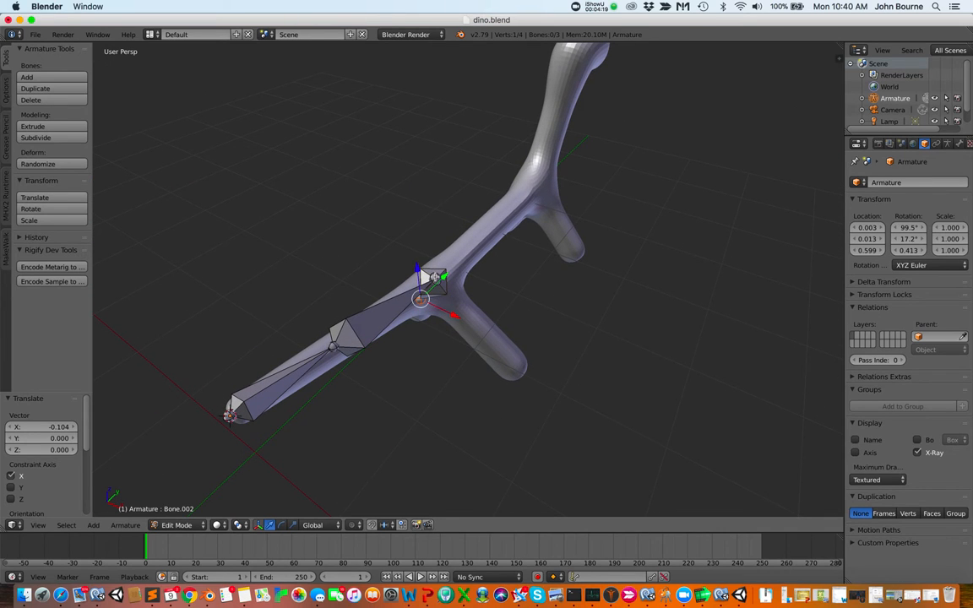
right_click(433, 278)
key("e")
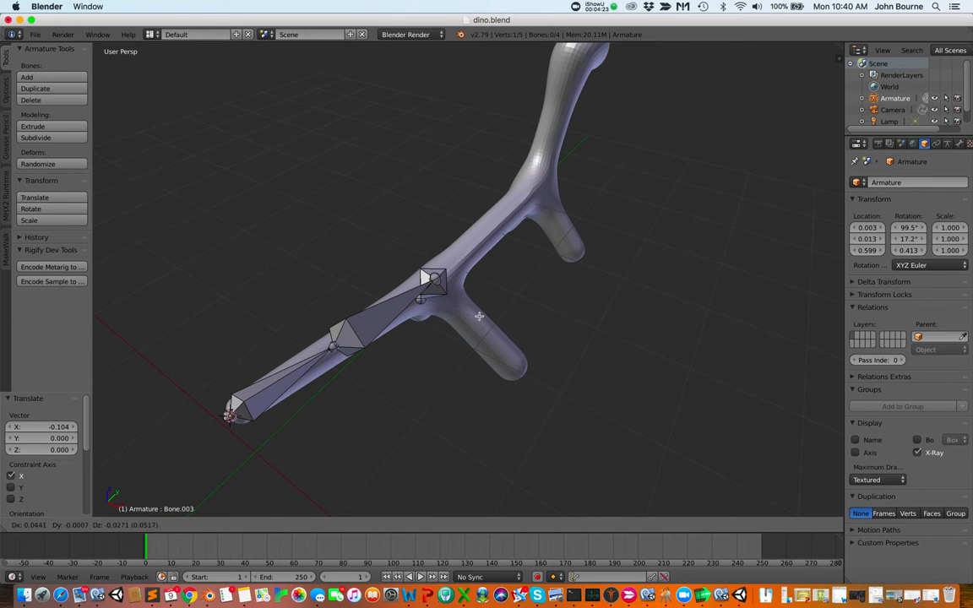
left_click(552, 394)
Move the second leg bone's end about -0.347 along Z and 0.295 along Y into the leg
scroll(552, 393, "up", 5)
scroll(553, 396, "down", 10)
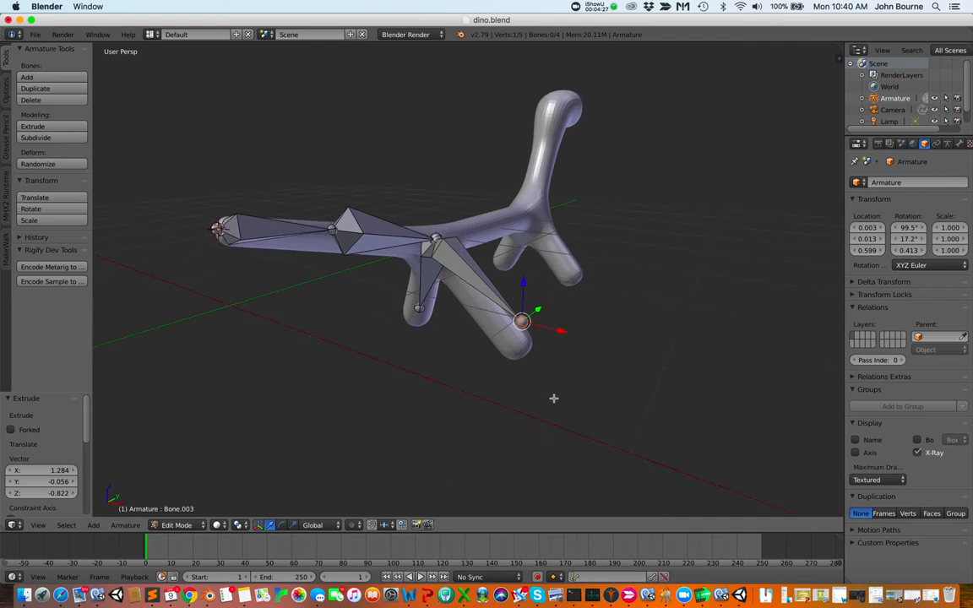
scroll(554, 398, "down", 3)
left_click_drag(524, 276, 516, 302)
scroll(571, 331, "right", 10)
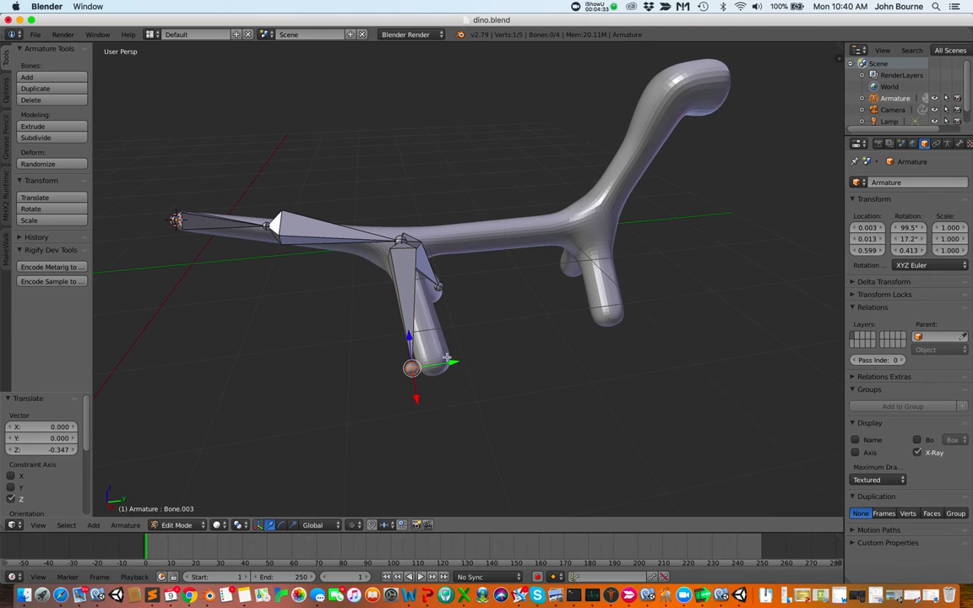
left_click_drag(455, 363, 477, 356)
Reposition the second leg bone's end along Y with moves of about -0.276 and 0.096
scroll(486, 347, "right", 10)
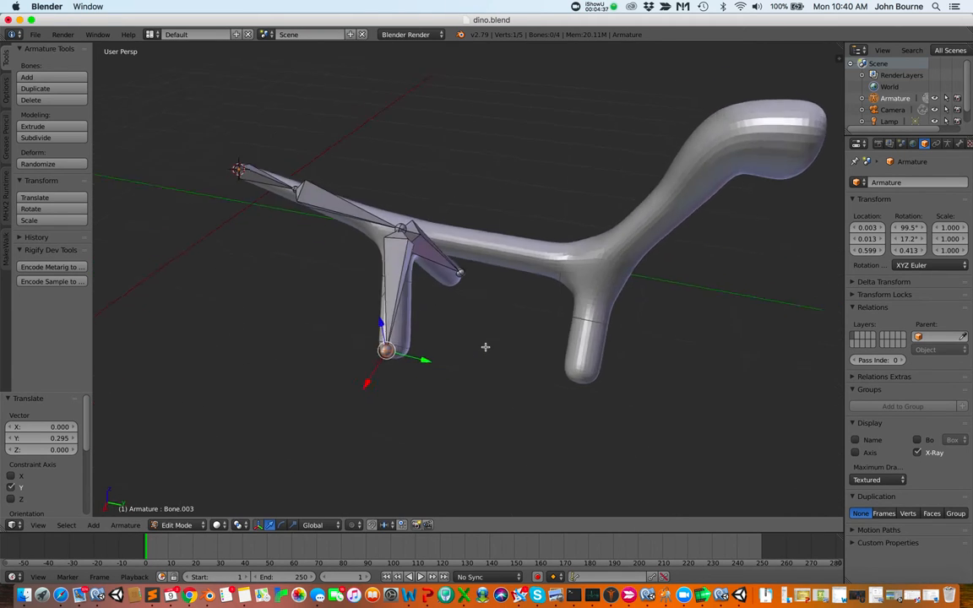
scroll(486, 346, "right", 15)
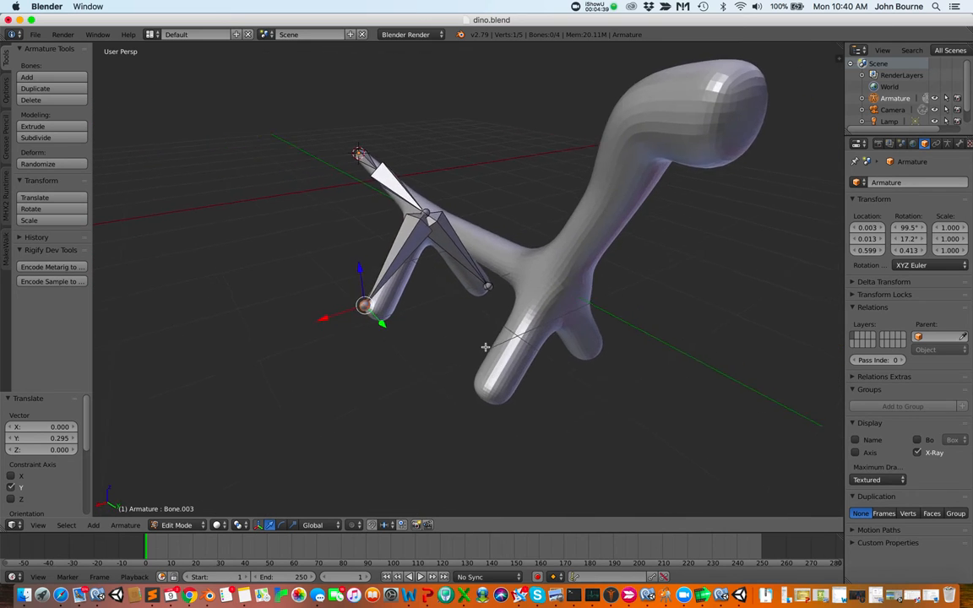
scroll(486, 346, "right", 4)
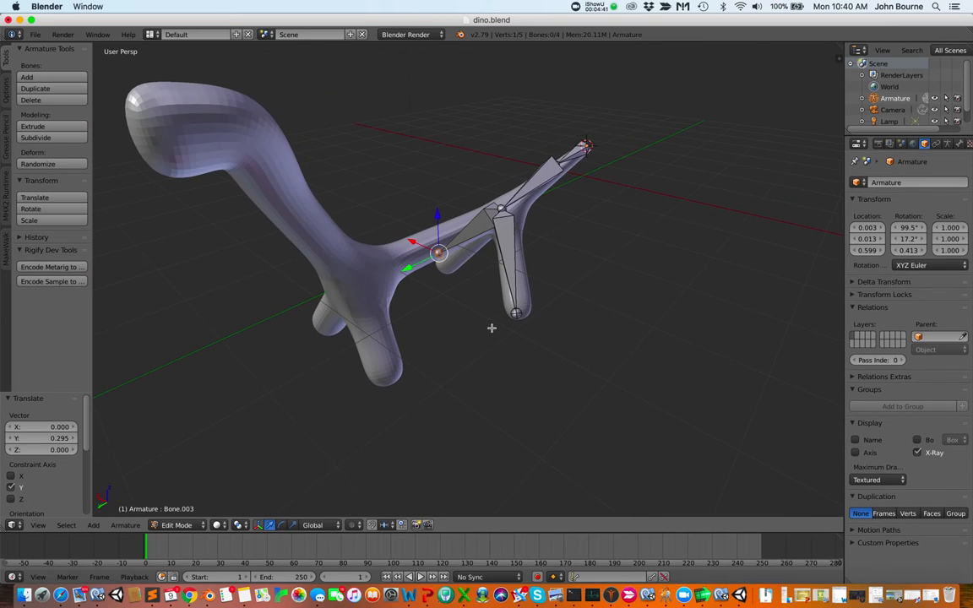
scroll(492, 330, "down", 10)
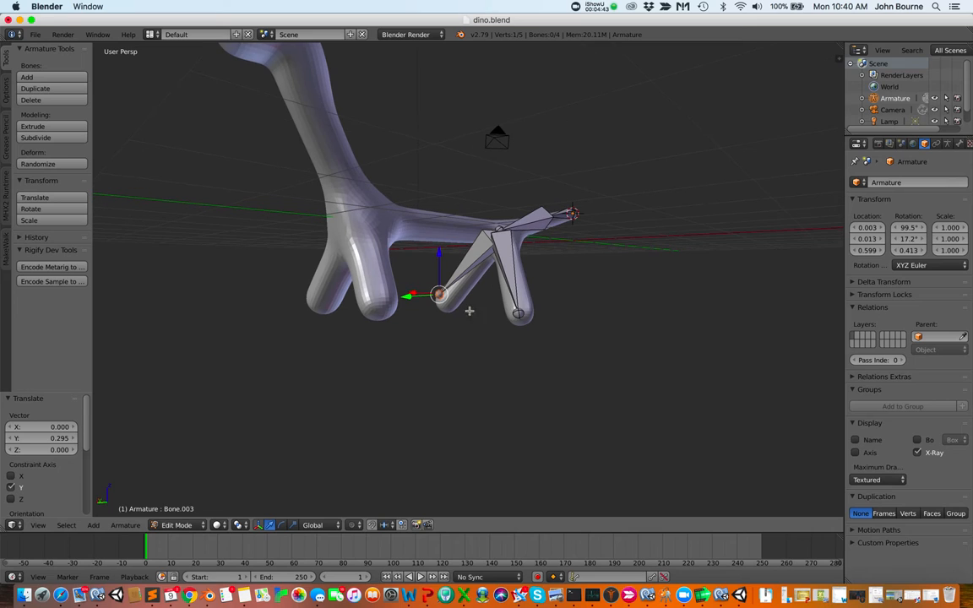
left_click_drag(407, 297, 417, 302)
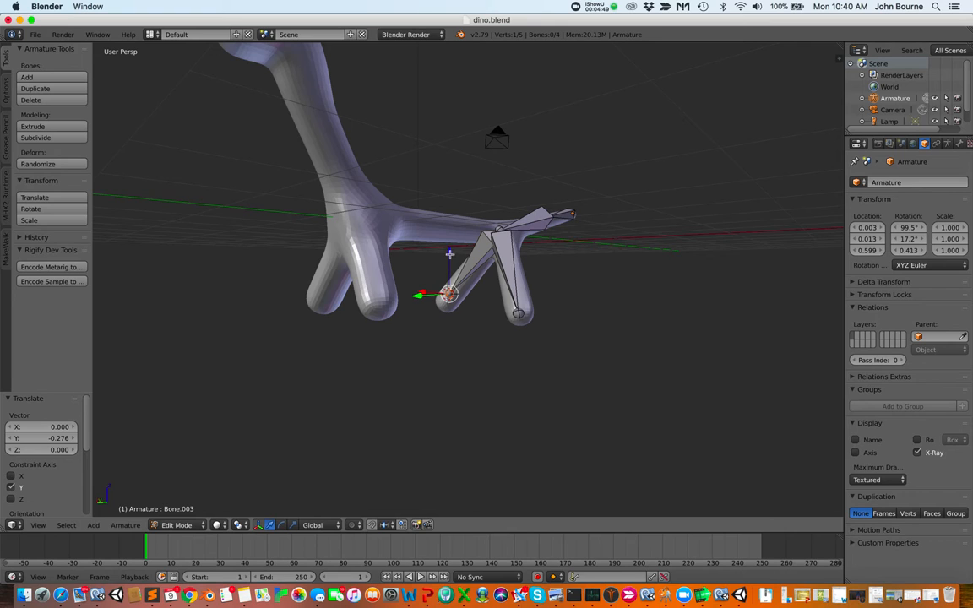
left_click_drag(449, 253, 414, 304)
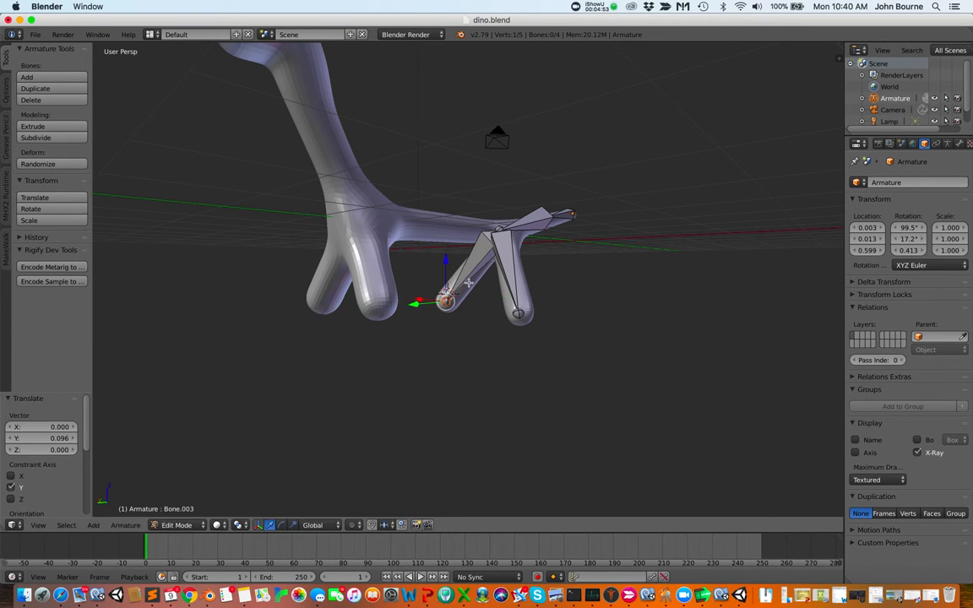
Select the front leg joint and extrude a bone forward through the body to the base of the neck
scroll(469, 283, "right", 10)
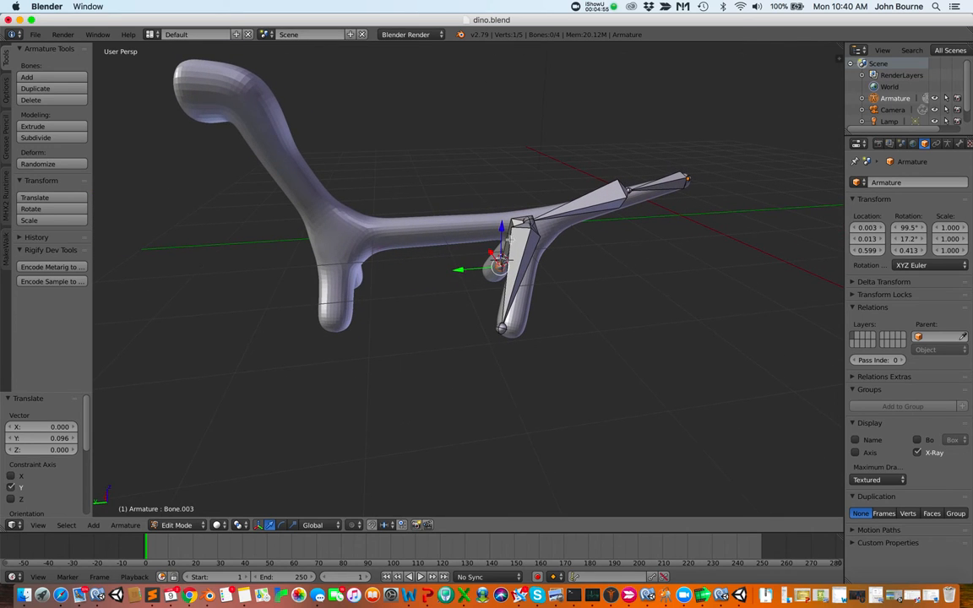
right_click(528, 220)
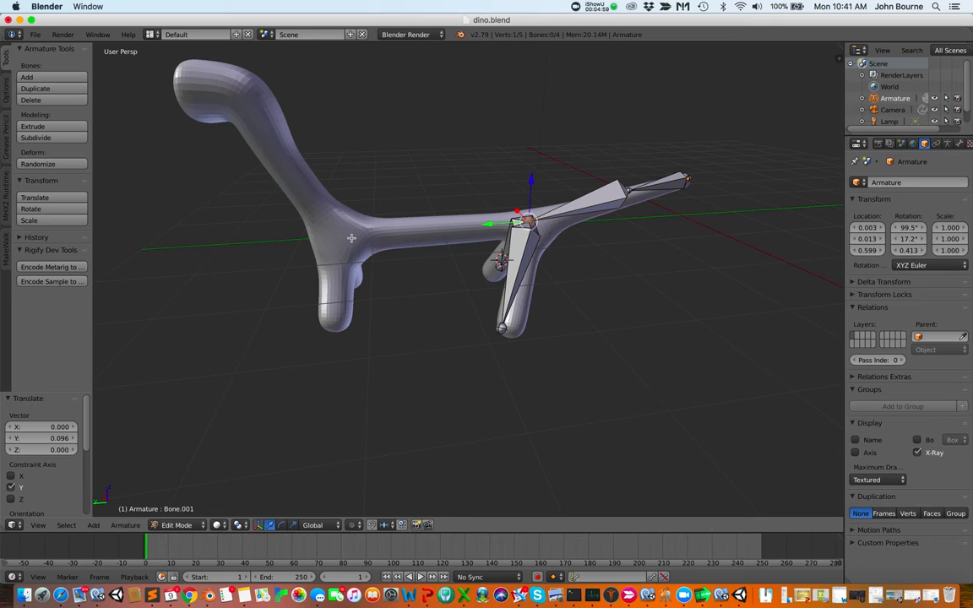
key("e")
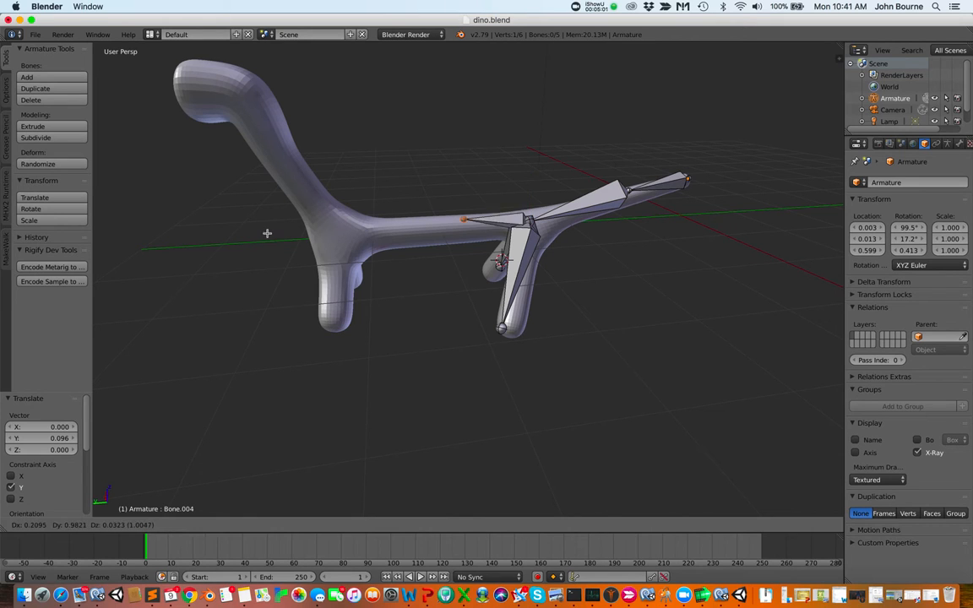
left_click(183, 244)
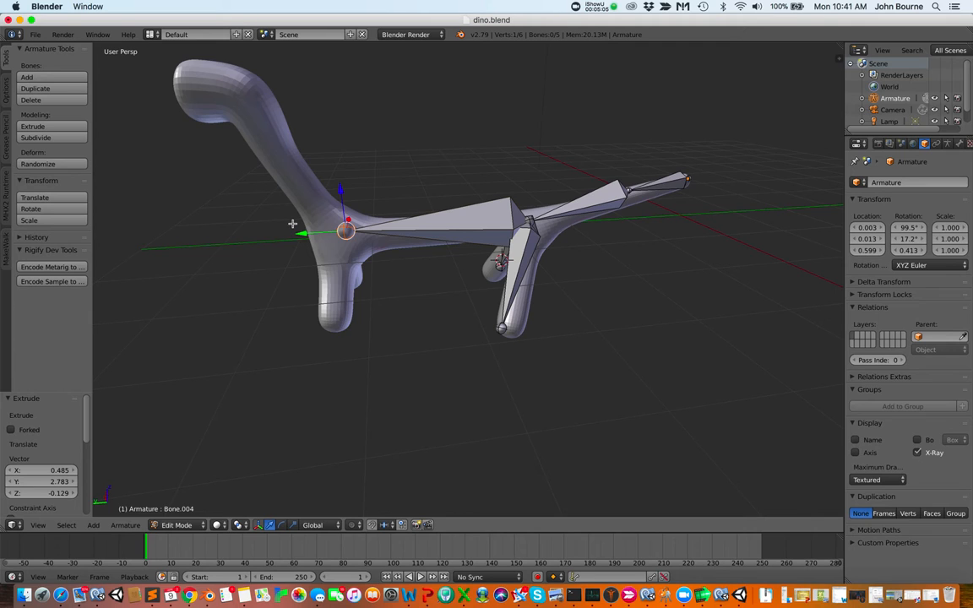
Extrude two more bones up the neck and into the head
key("e")
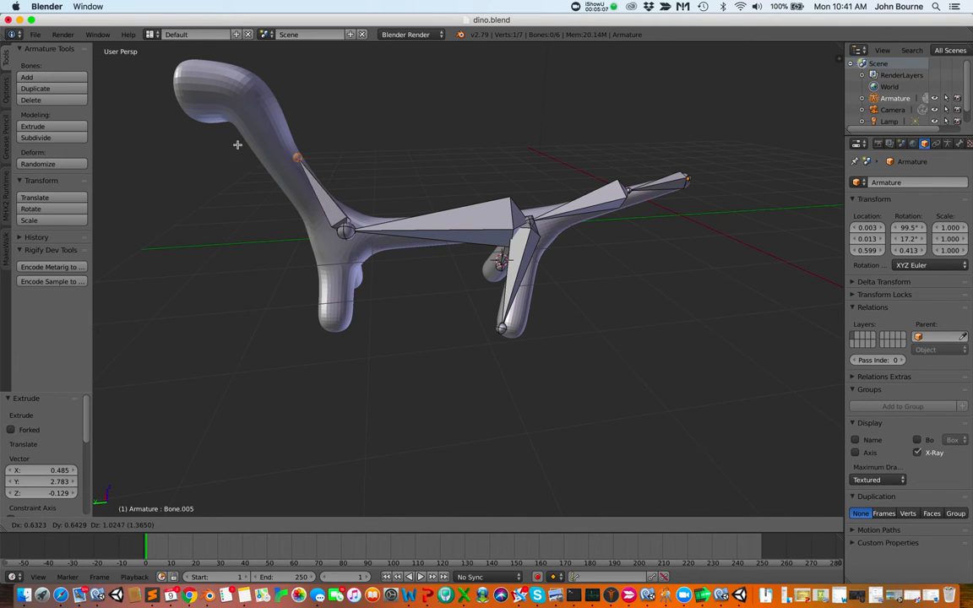
left_click(193, 95)
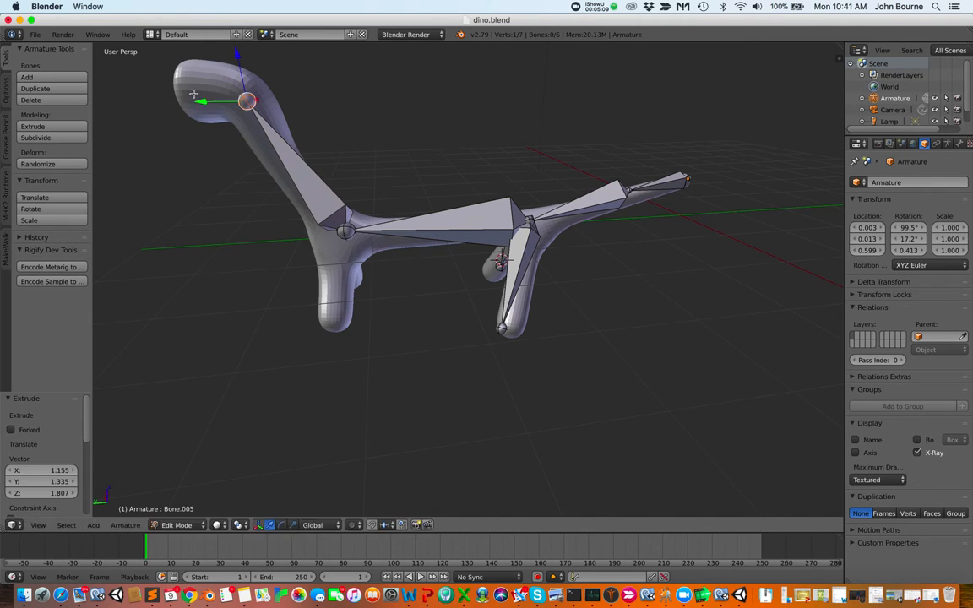
key("e")
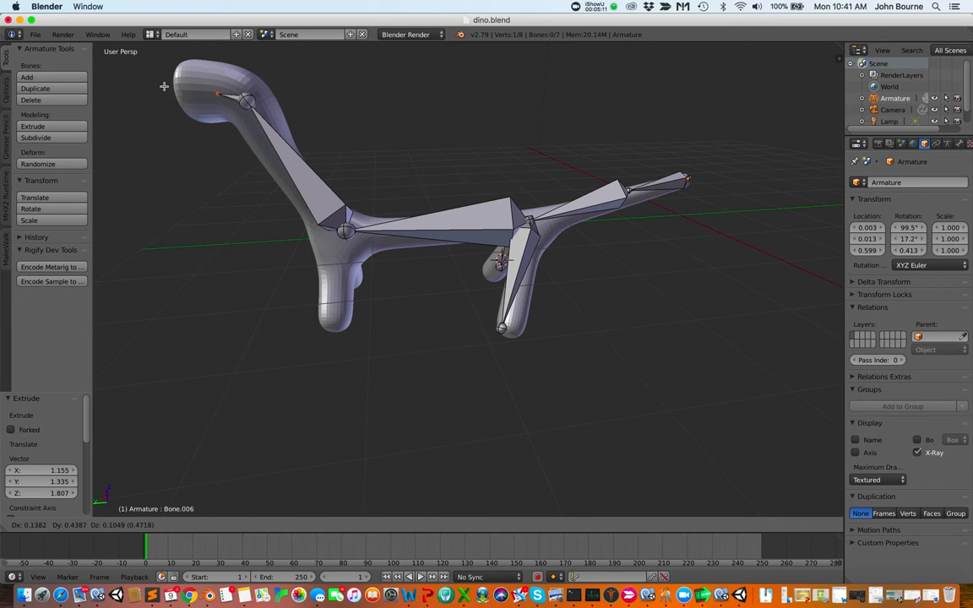
left_click(132, 86)
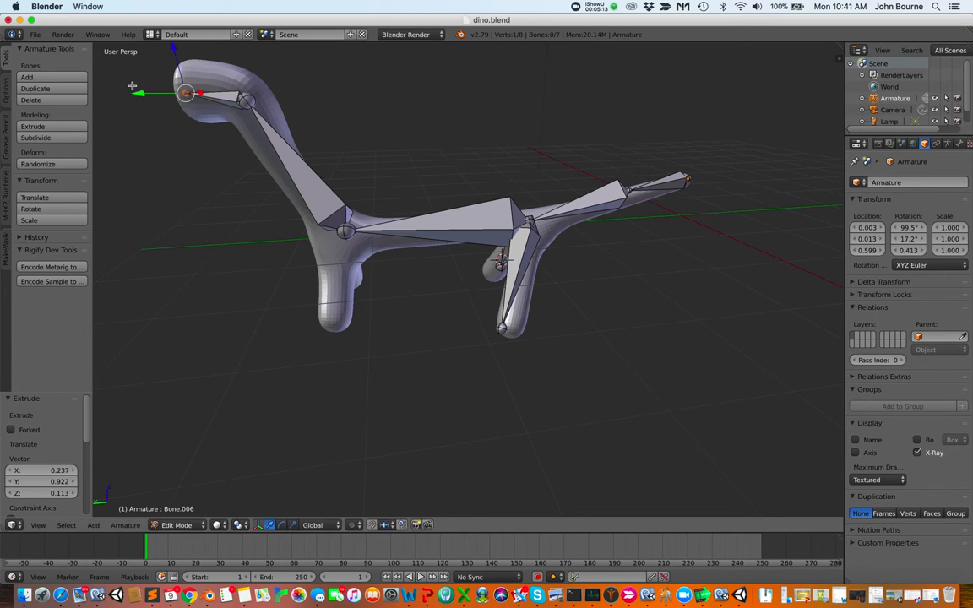
Extrude a head bone about -1.786 along X toward the snout
scroll(241, 327, "right", 10)
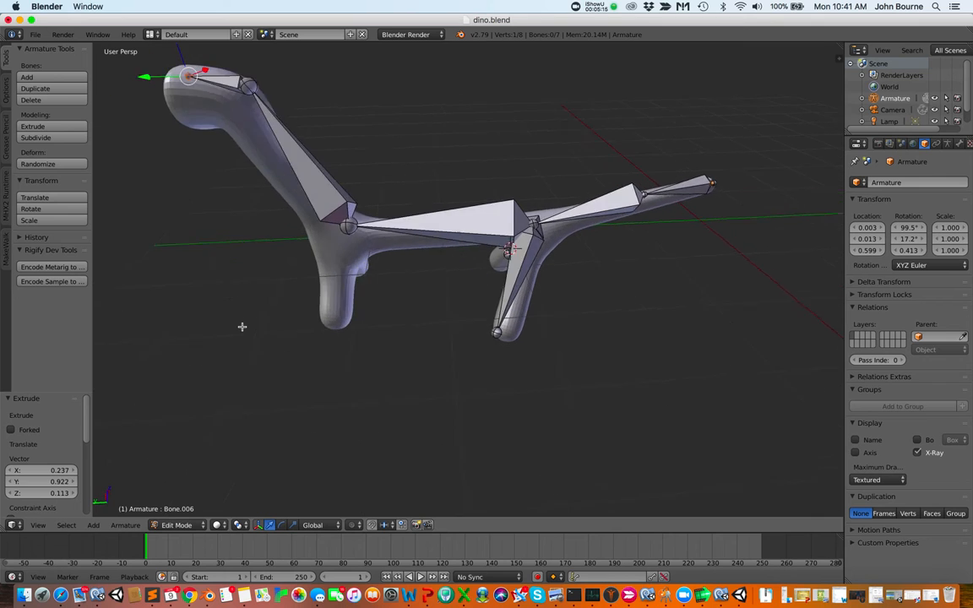
scroll(241, 327, "right", 10)
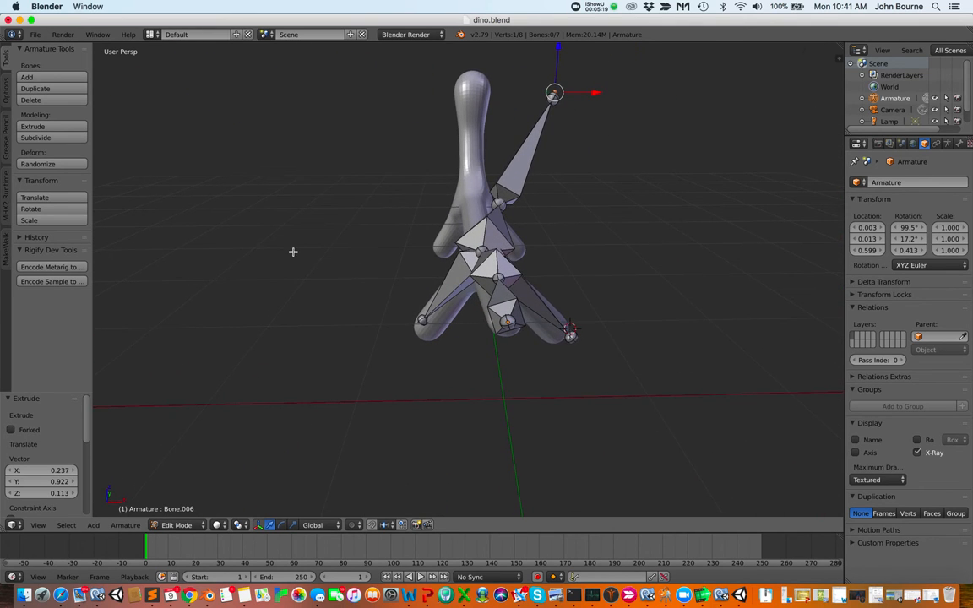
scroll(570, 212, "up", 1)
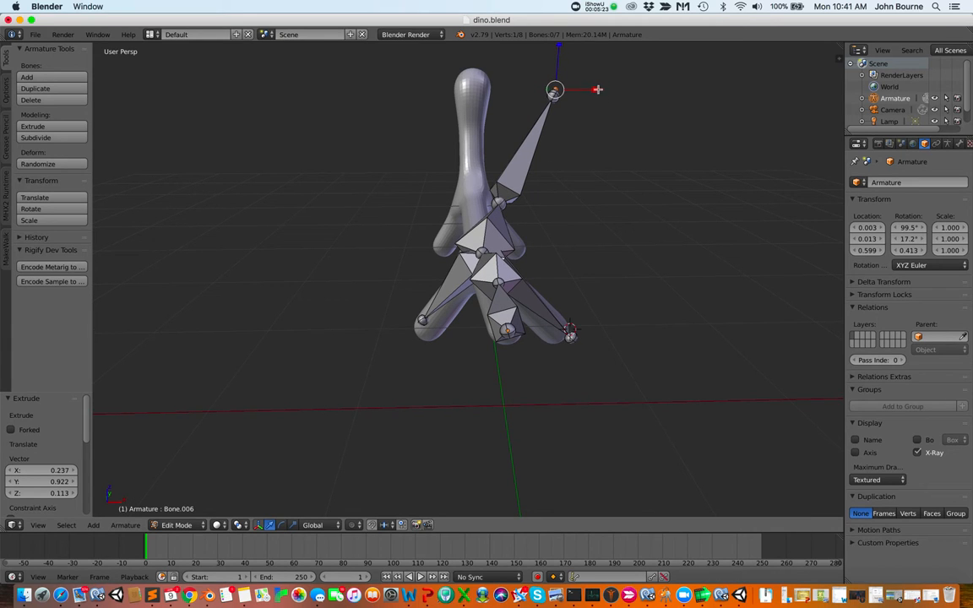
key("e")
key("x")
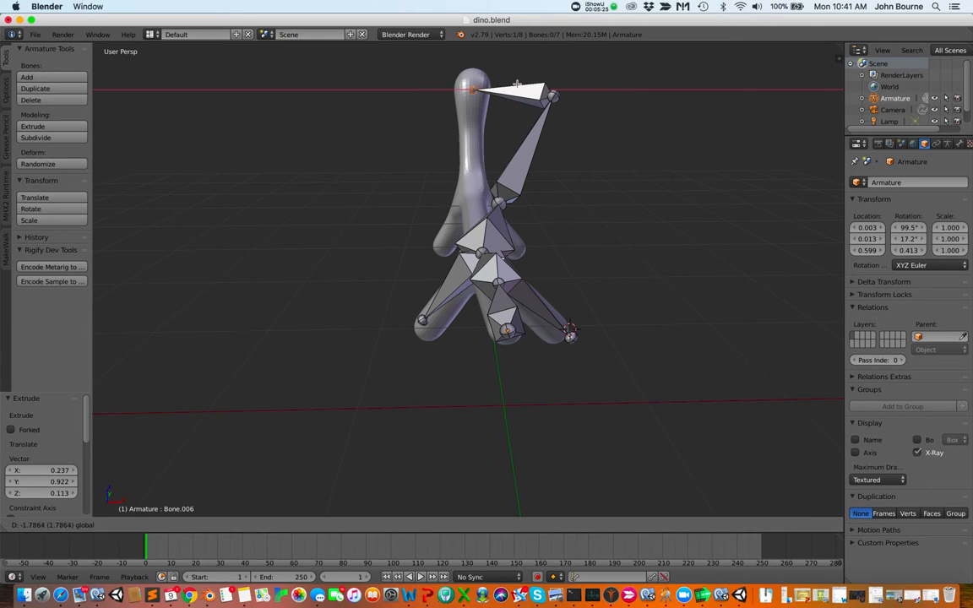
left_click(517, 85)
Move the neck-base joint about -0.463 along X to centre it in the body
scroll(549, 136, "right", 10)
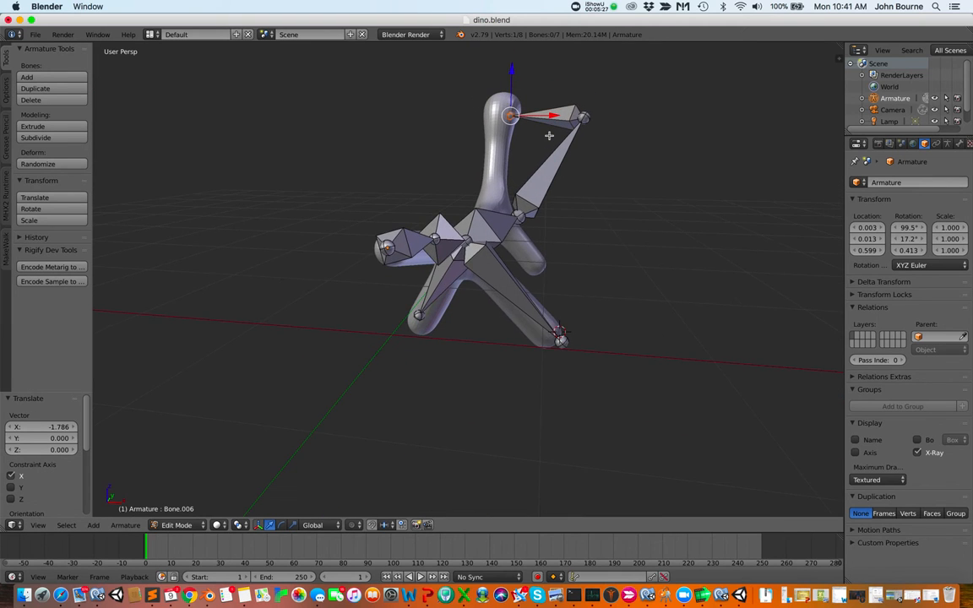
scroll(549, 135, "right", 10)
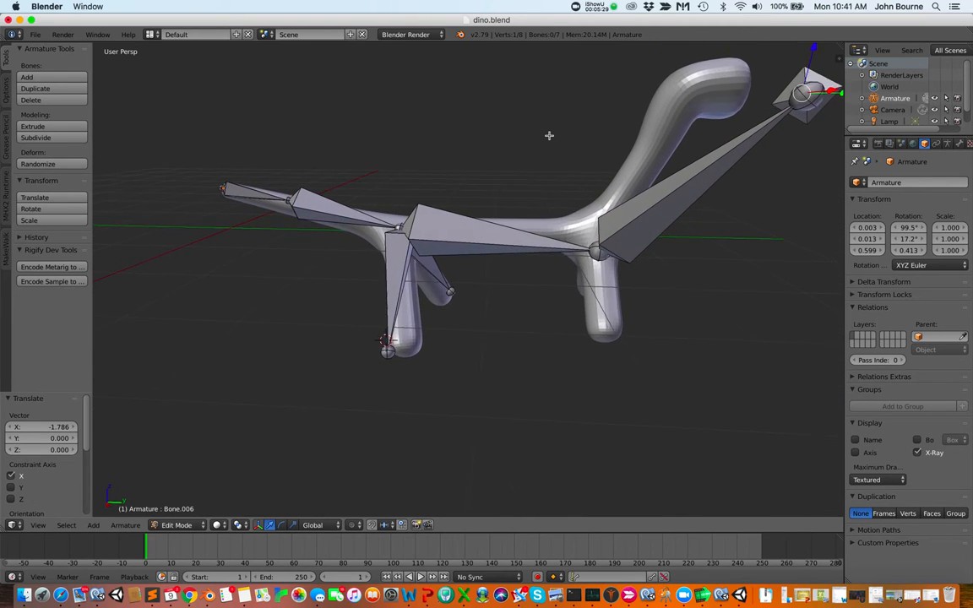
scroll(549, 135, "right", 2)
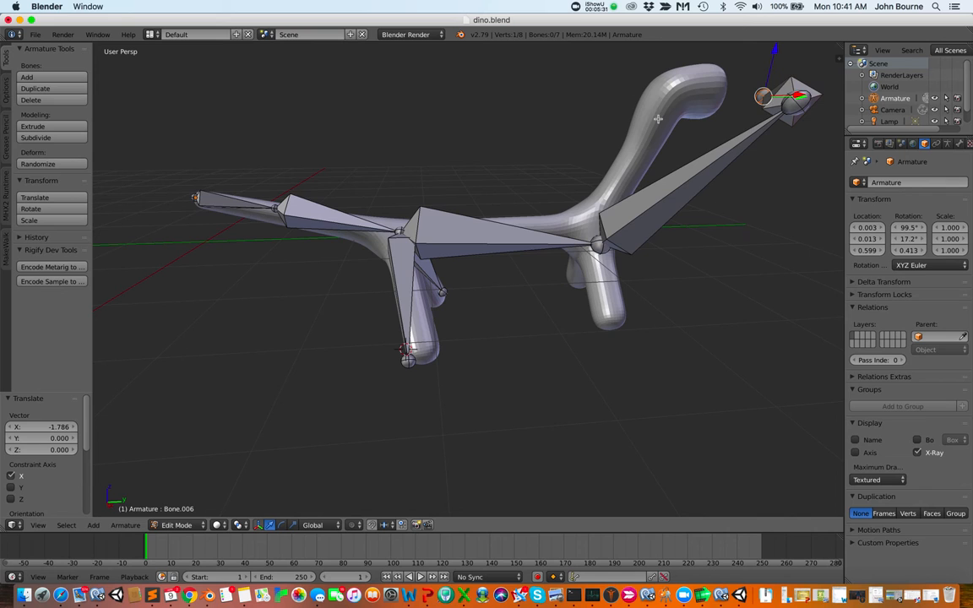
scroll(655, 119, "right", 10)
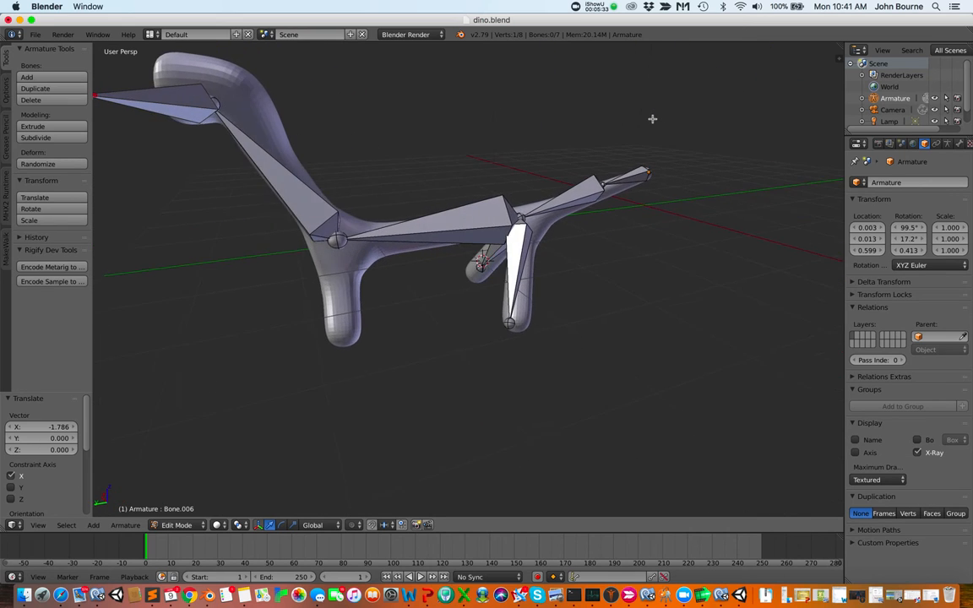
scroll(651, 119, "right", 5)
scroll(649, 125, "right", 10)
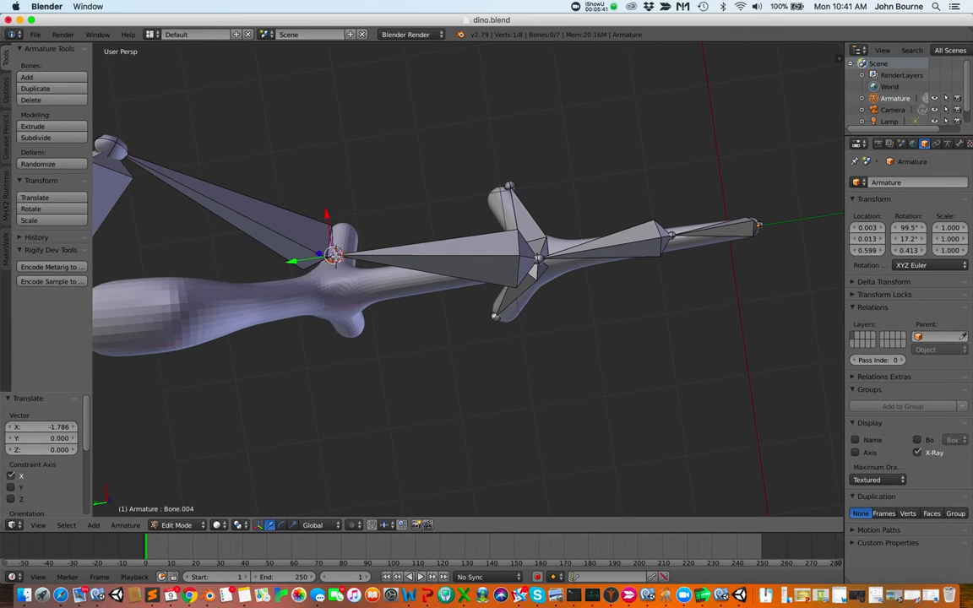
left_click_drag(325, 213, 348, 342)
Select the head joint and move it about -1.657 along X into the head
scroll(349, 343, "up", 5)
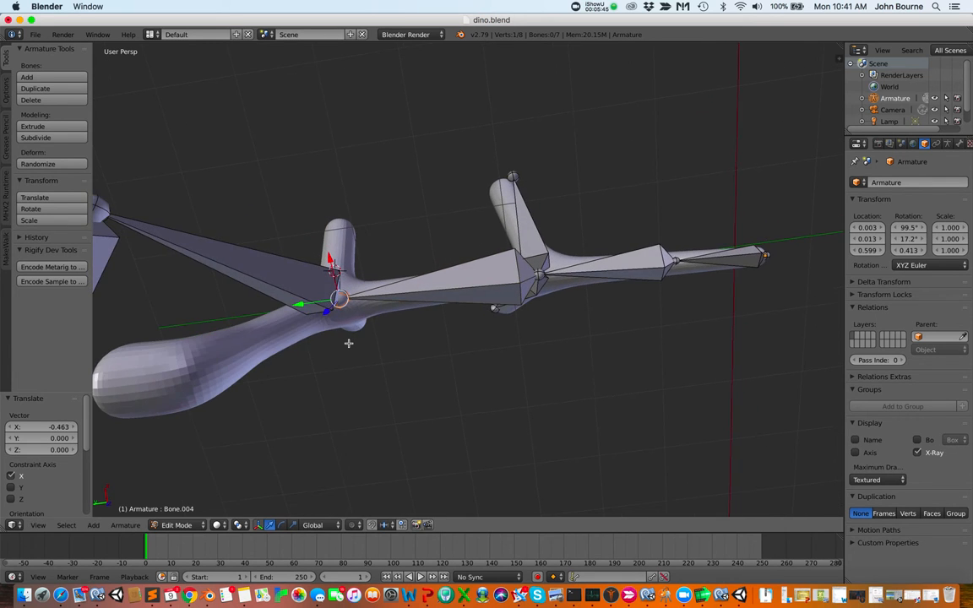
scroll(348, 343, "down", 15)
scroll(348, 342, "up", 10)
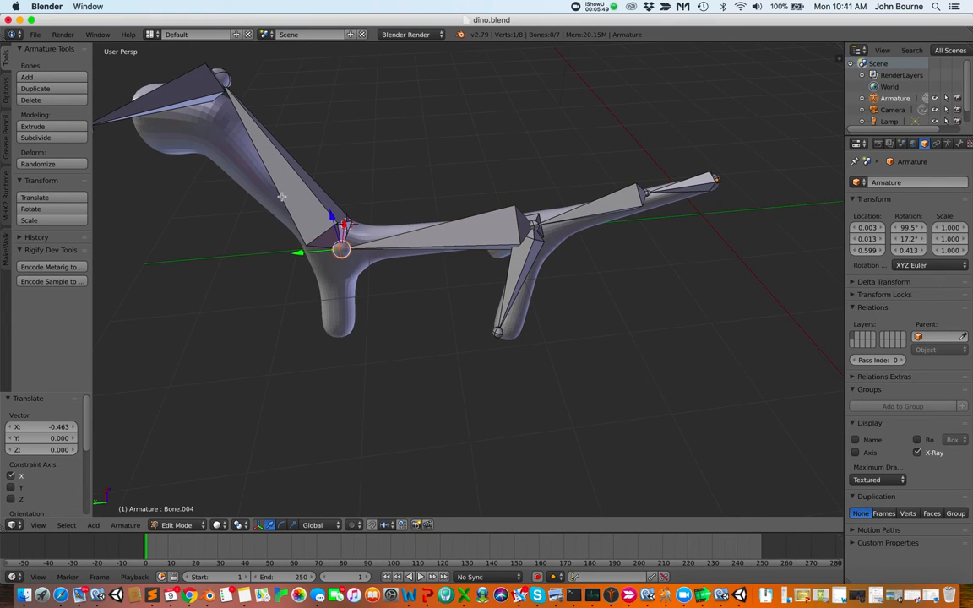
right_click(221, 78)
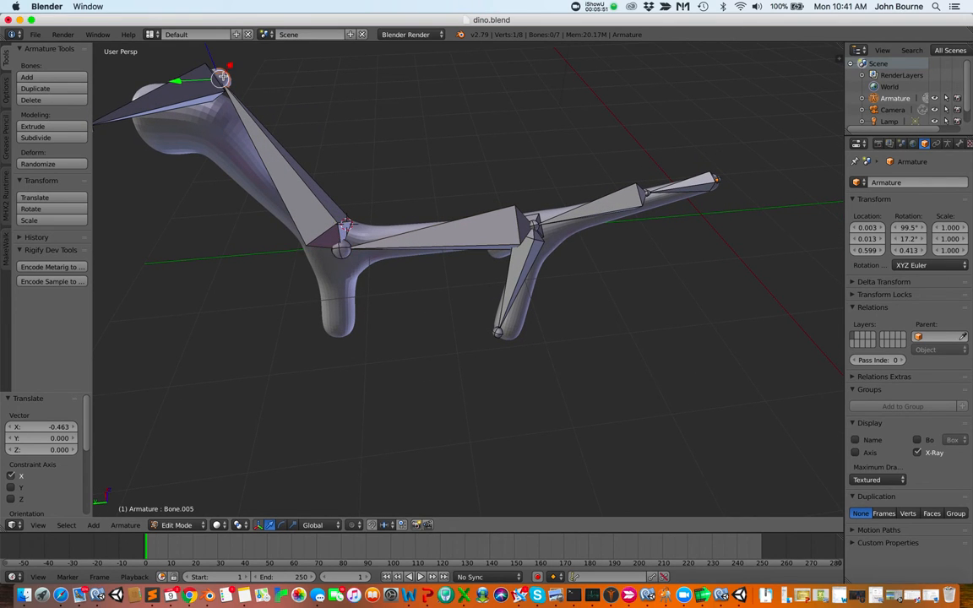
scroll(229, 101, "down", 3)
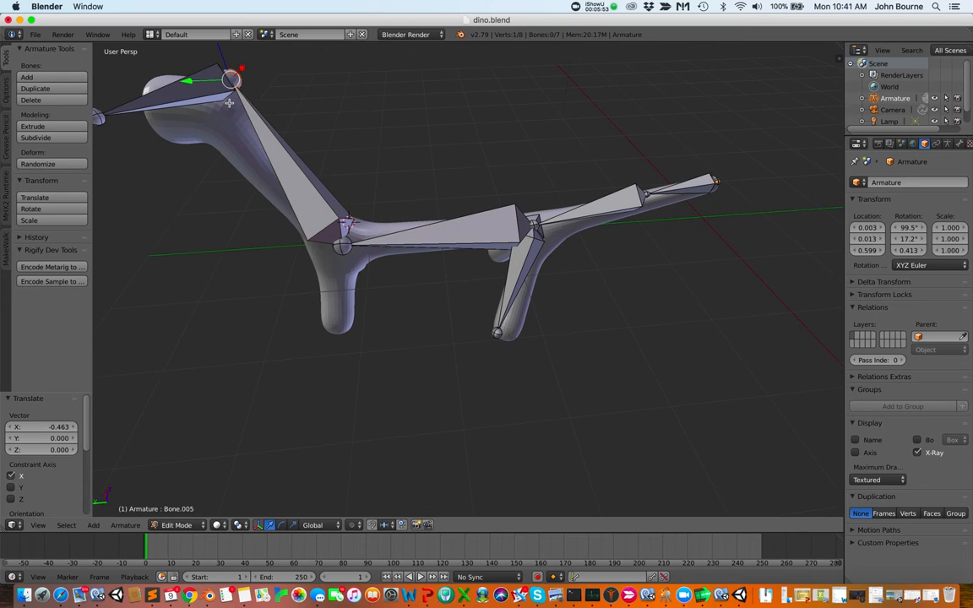
scroll(228, 102, "down", 5)
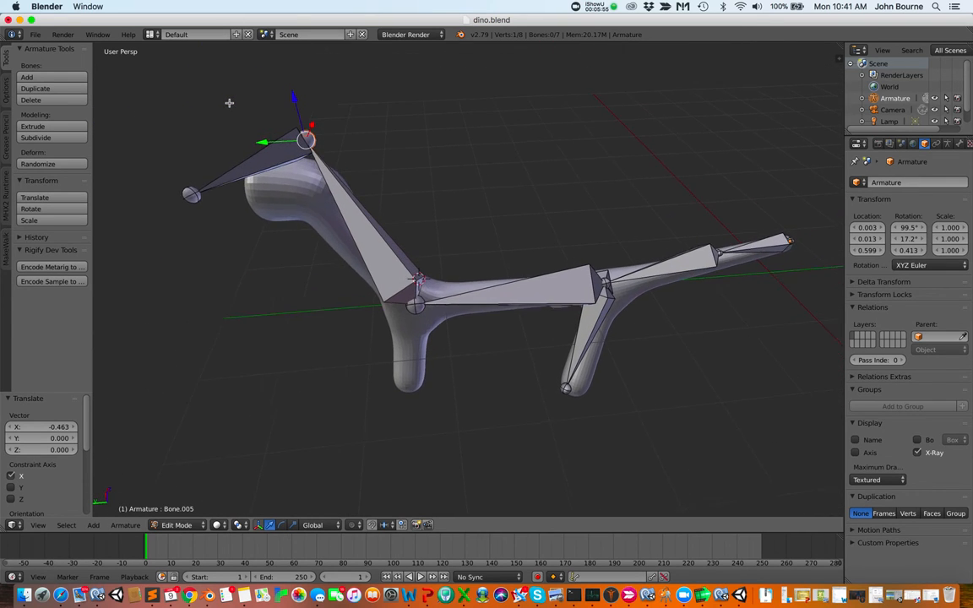
scroll(229, 103, "up", 4)
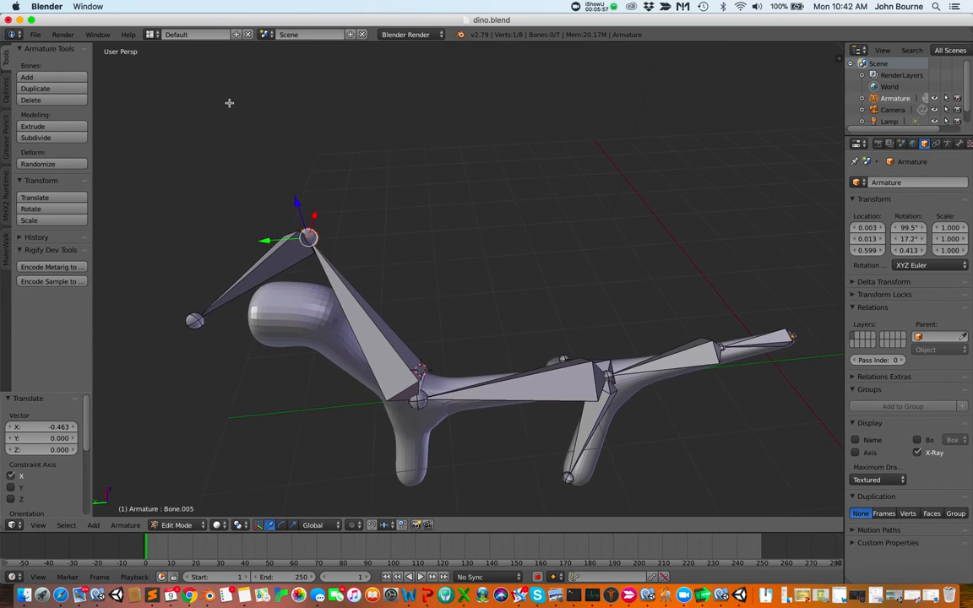
scroll(228, 103, "down", 8)
scroll(229, 103, "up", 6)
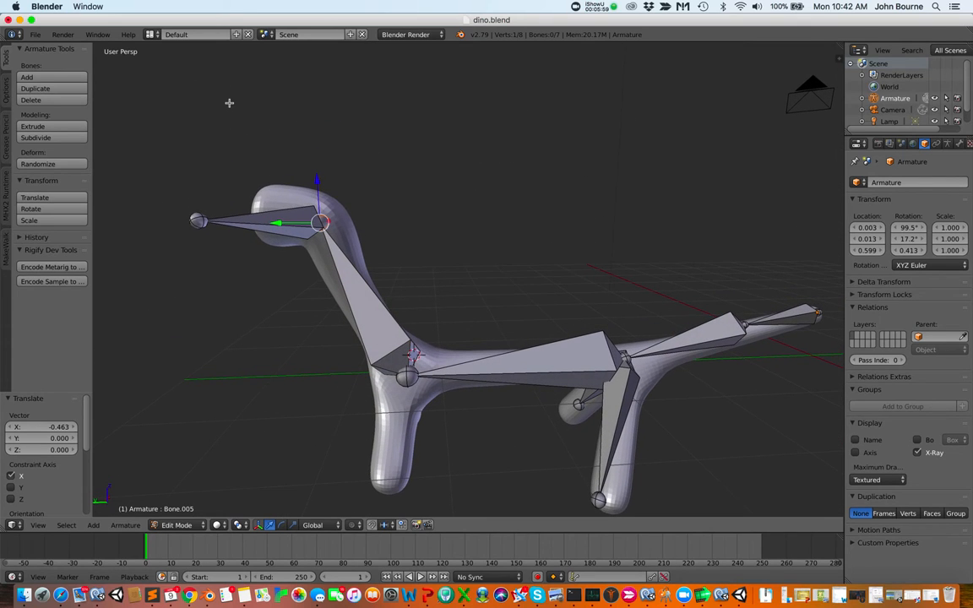
scroll(319, 112, "left", 5)
scroll(318, 112, "right", 10)
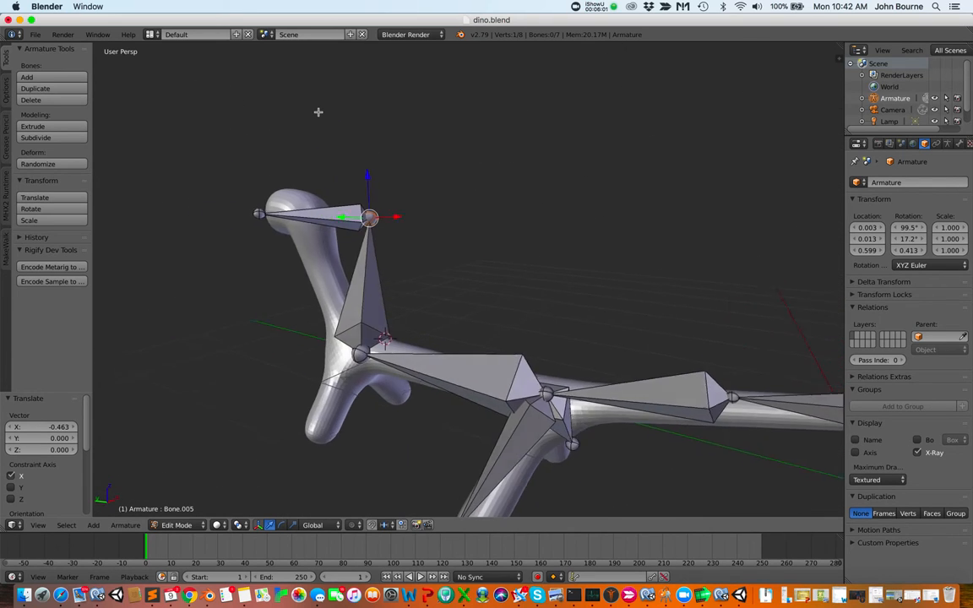
scroll(318, 113, "right", 10)
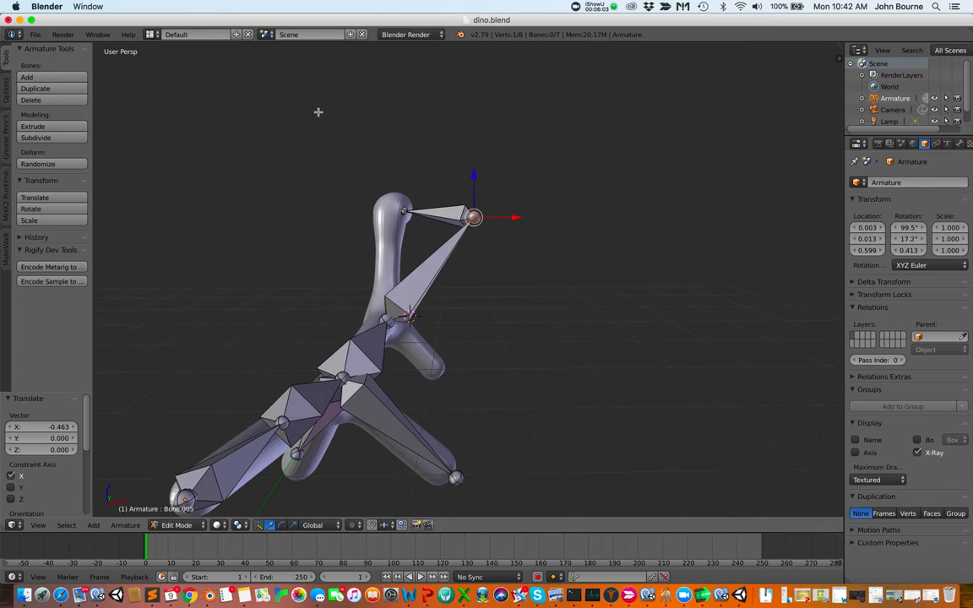
scroll(300, 107, "right", 6)
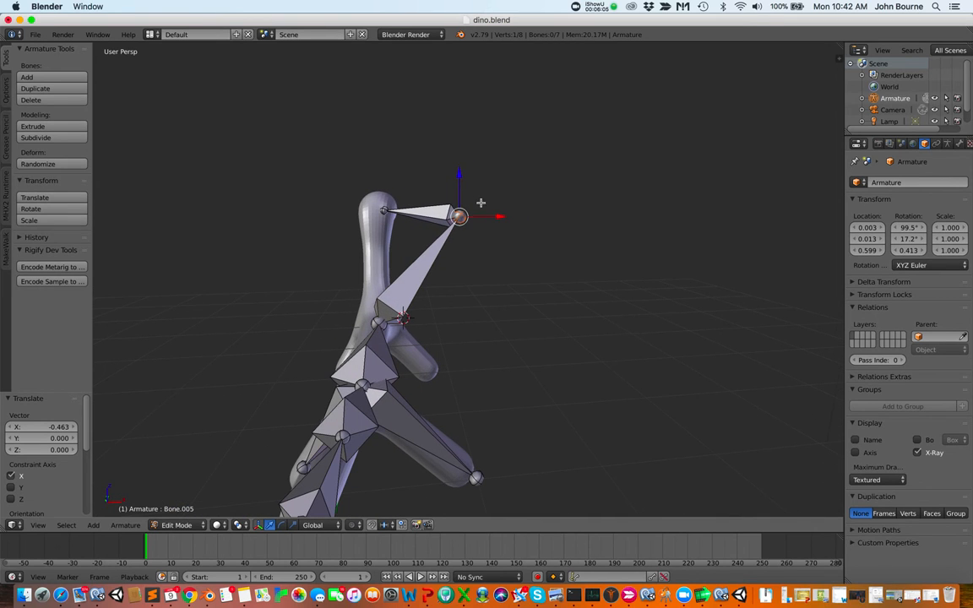
left_click_drag(496, 218, 415, 207)
Shift the head joint about -0.405 along Y
scroll(423, 255, "left", 10)
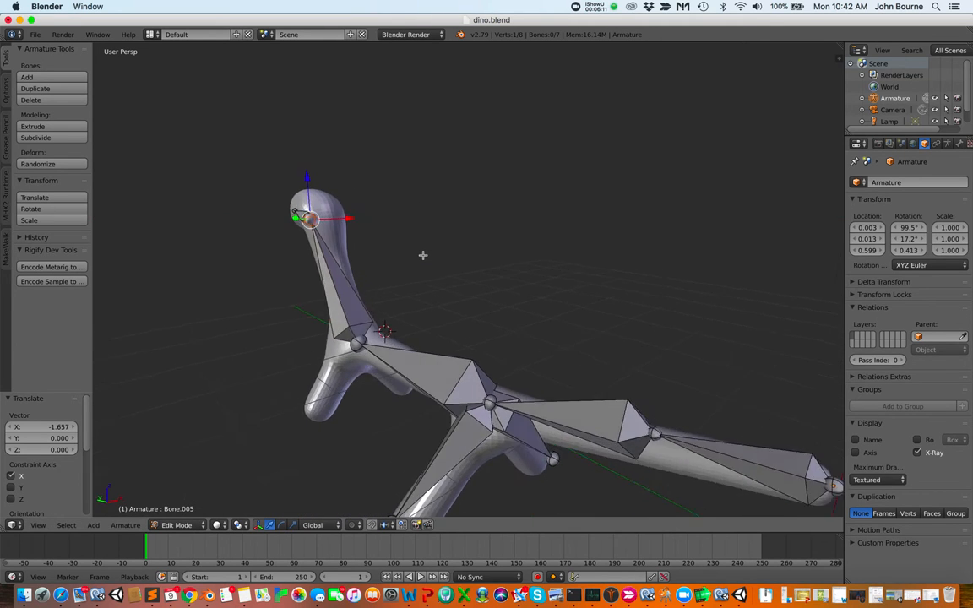
scroll(423, 255, "left", 3)
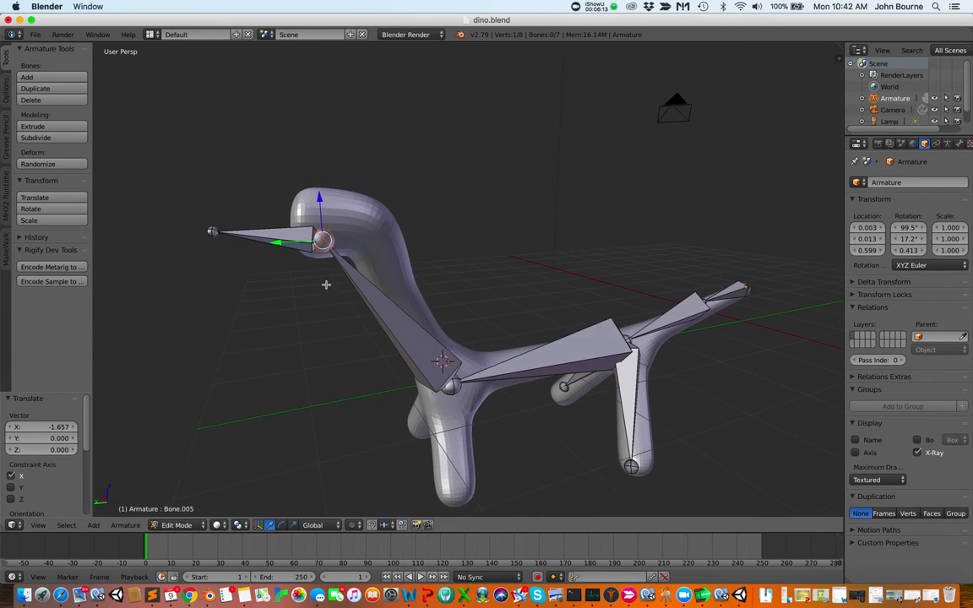
left_click_drag(277, 245, 319, 231)
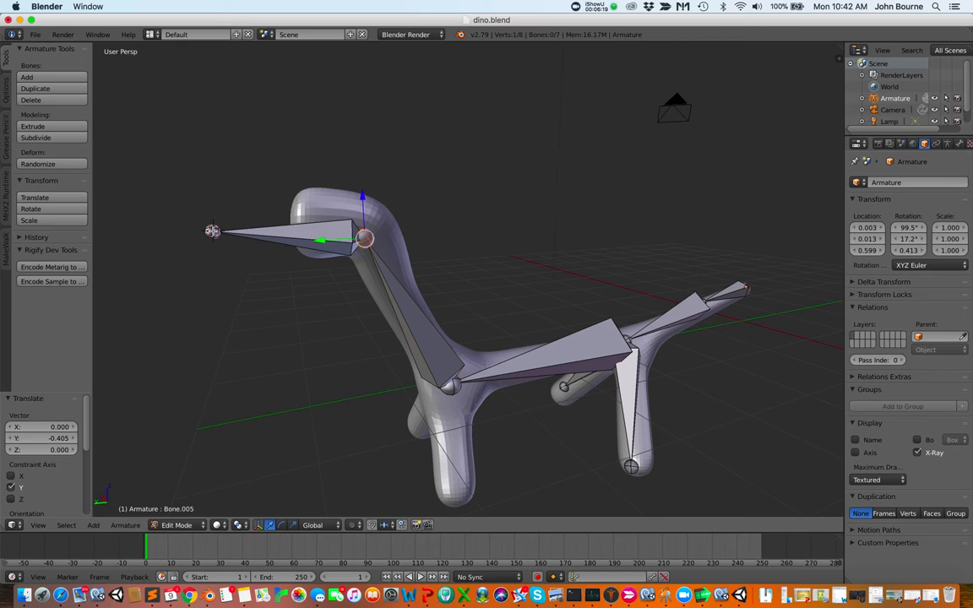
Select the snout tip and move it about -0.697 along Y into the head
right_click(212, 231)
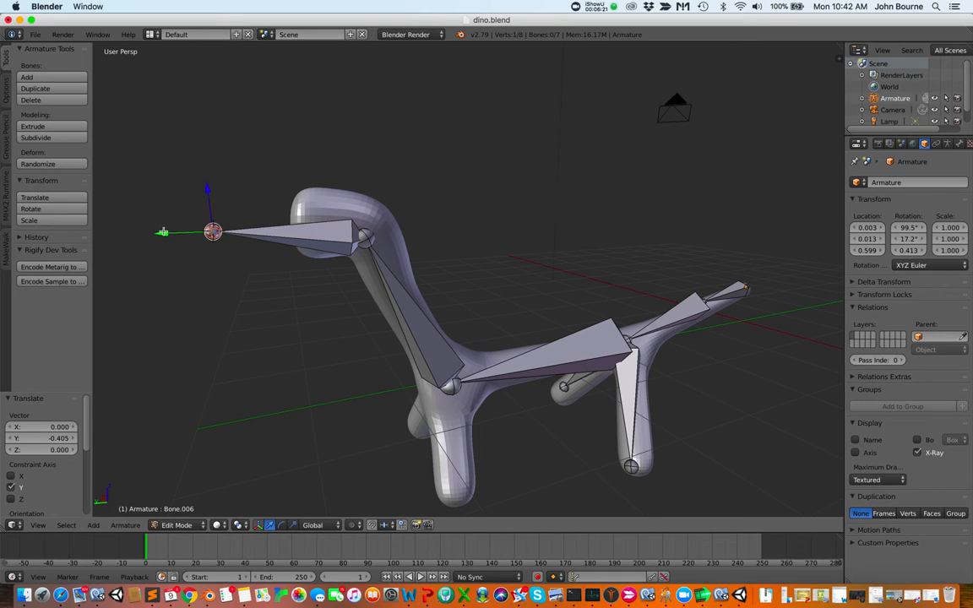
left_click_drag(163, 232, 248, 224)
scroll(351, 277, "up", 5)
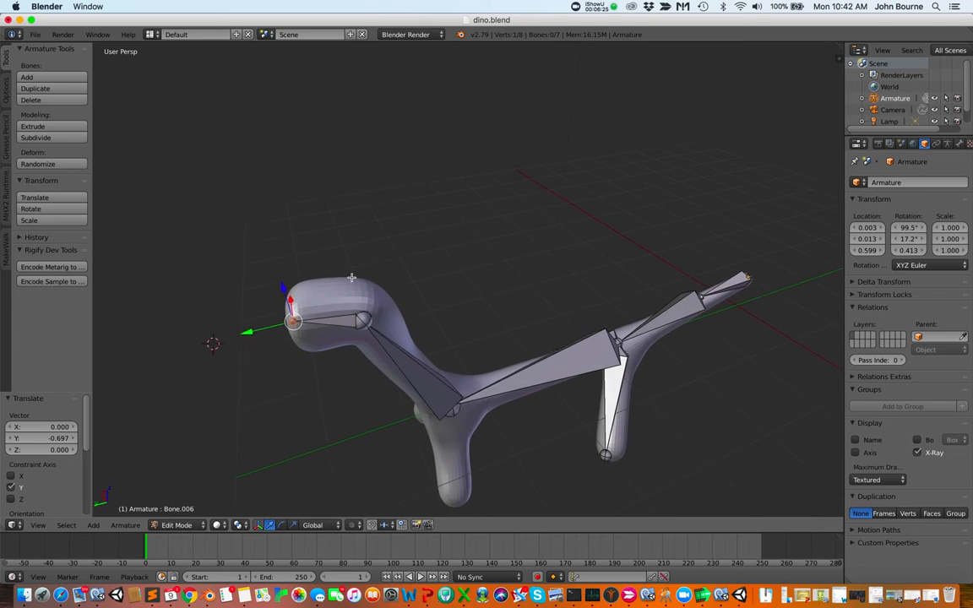
scroll(351, 277, "right", 10)
scroll(351, 277, "right", 10)
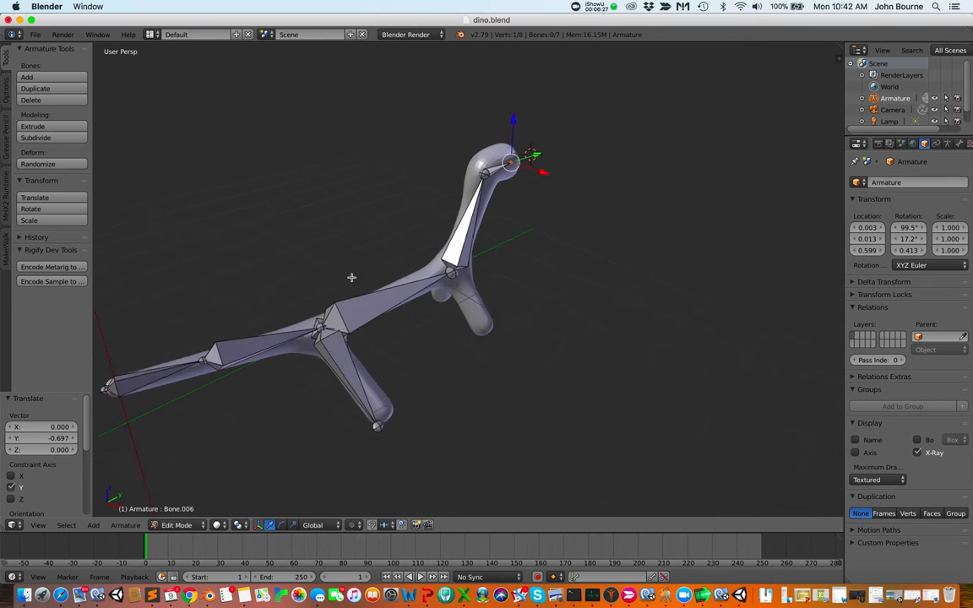
scroll(351, 277, "right", 15)
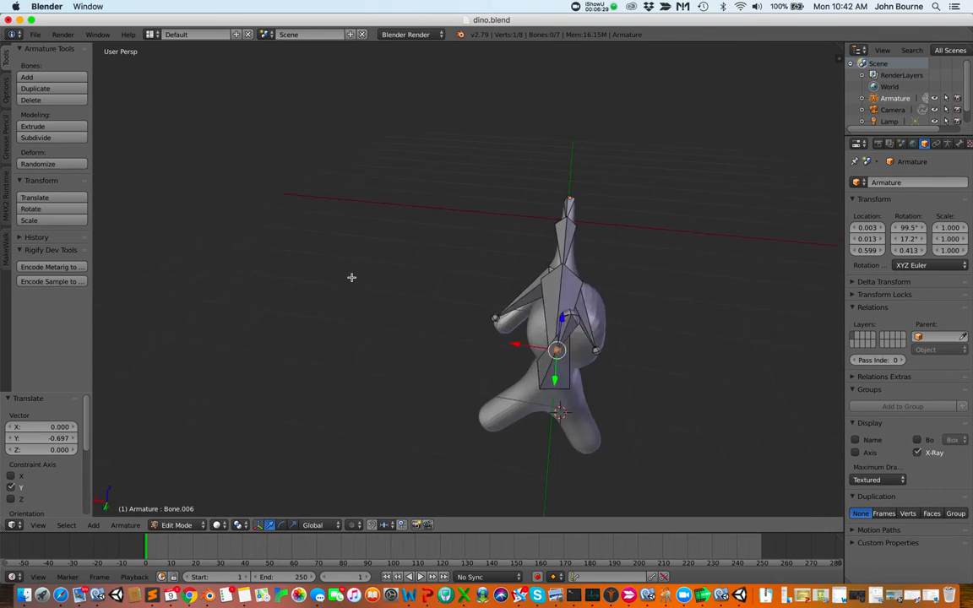
scroll(352, 277, "right", 15)
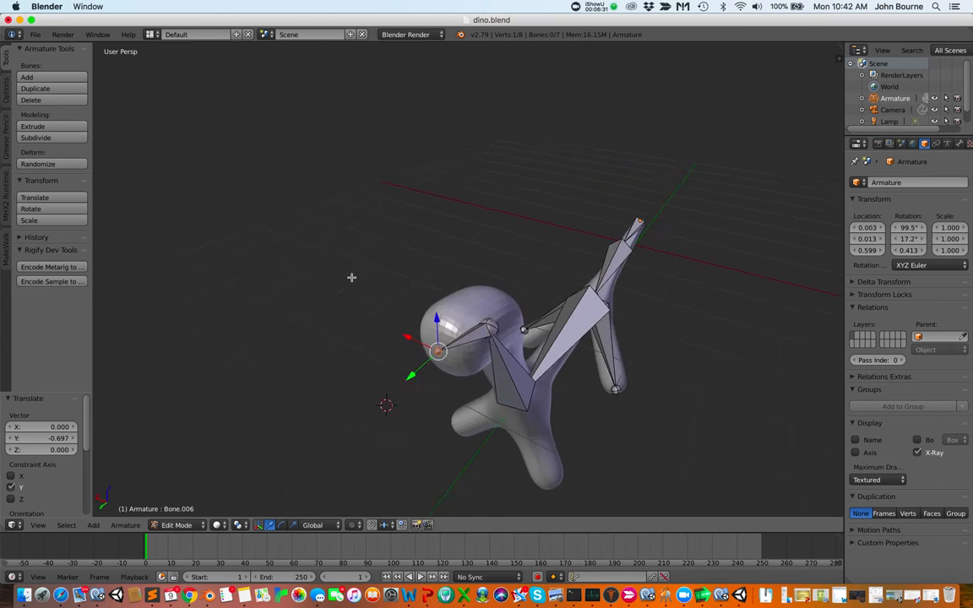
Extrude a leg bone from the neck-base joint down into a front leg, then raise its foot joint about 0.154 along Z
scroll(351, 277, "right", 3)
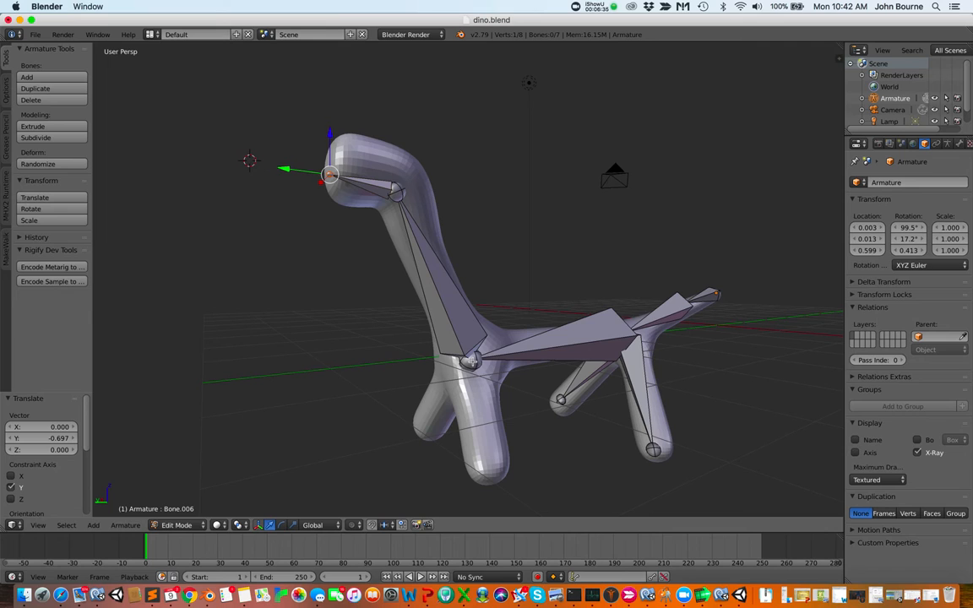
right_click(473, 362)
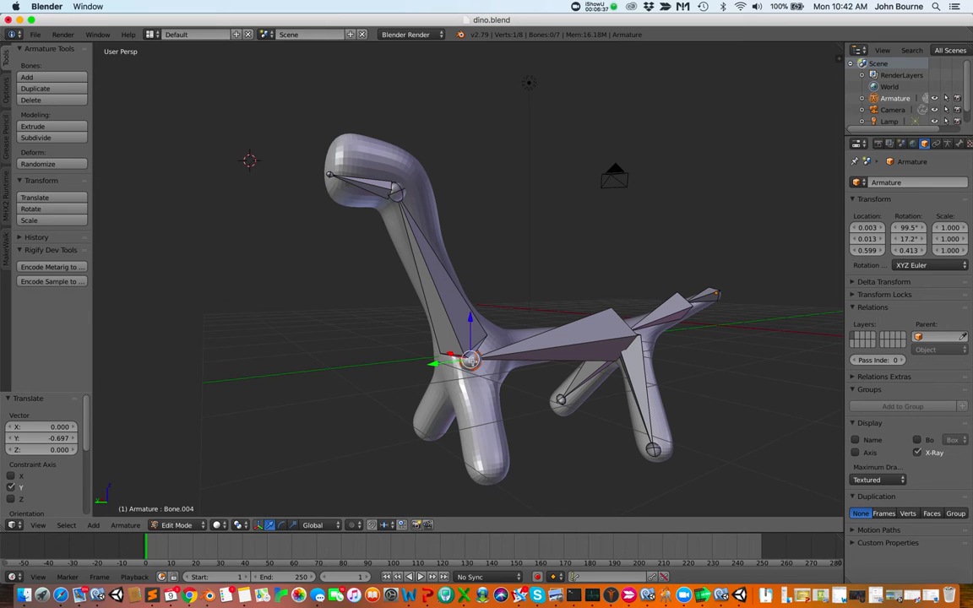
key("e")
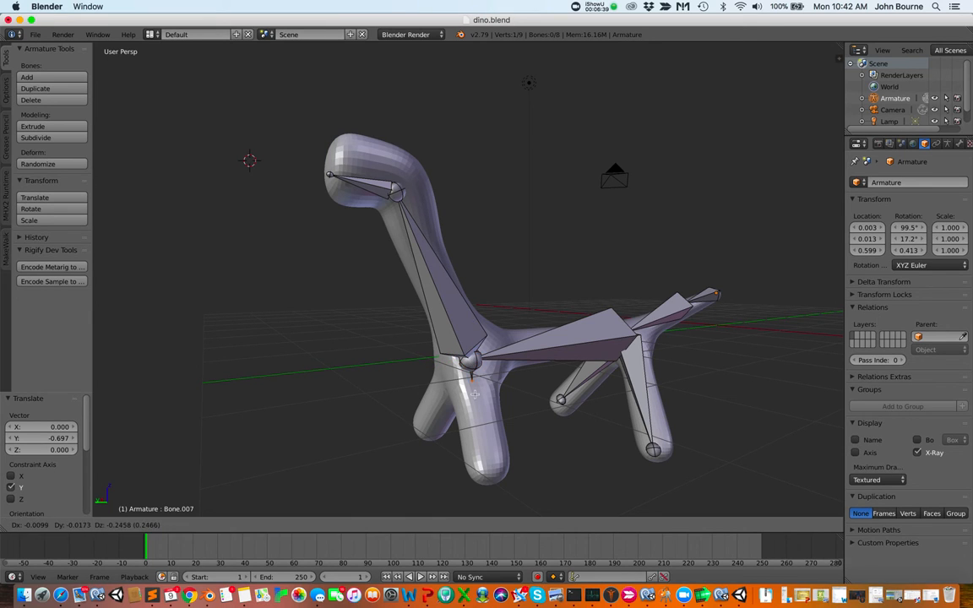
left_click(486, 471)
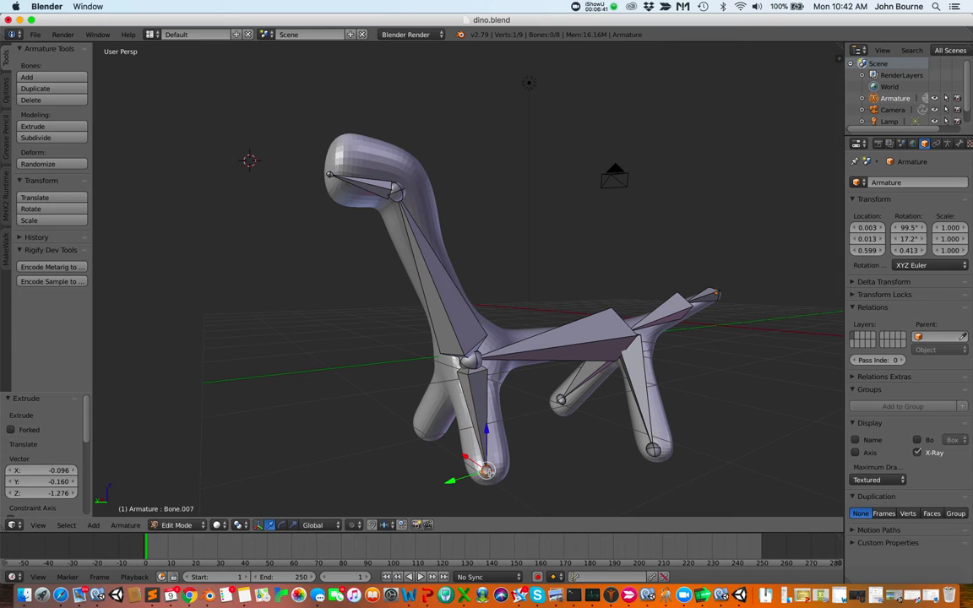
scroll(429, 460, "left", 10)
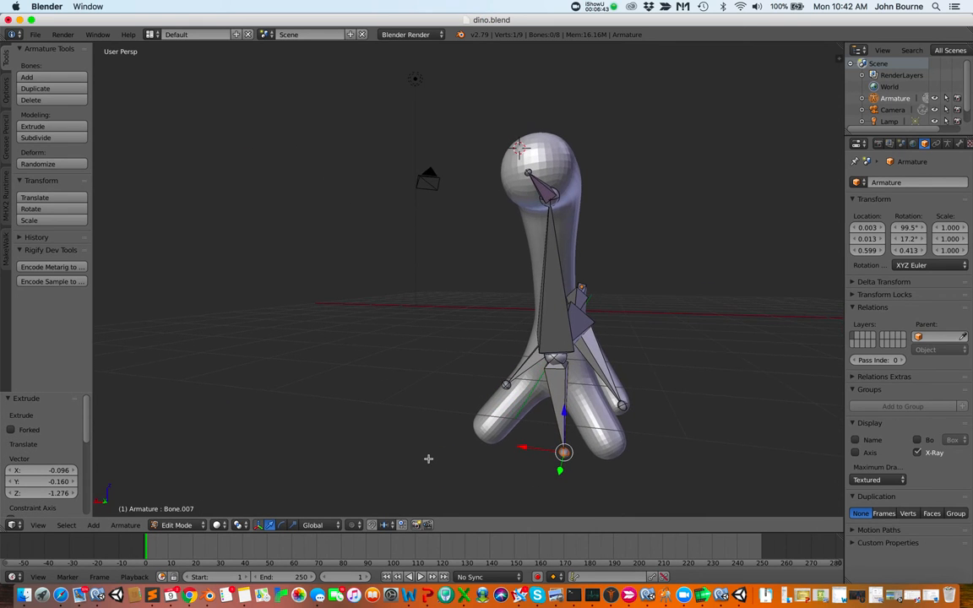
left_click_drag(521, 449, 609, 409)
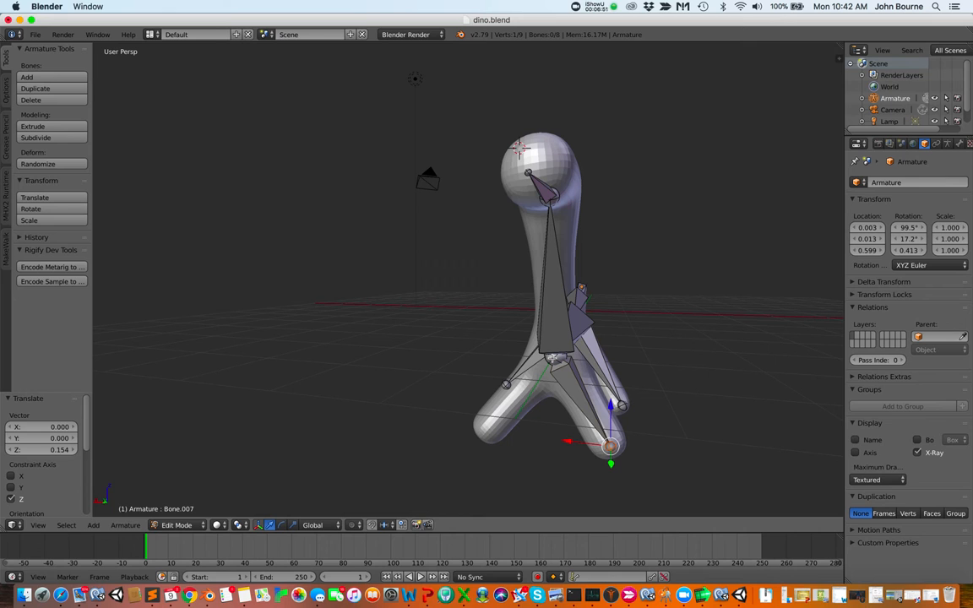
Extrude a second bone from the neck-base joint down into the other front leg
scroll(551, 357, "up", 5)
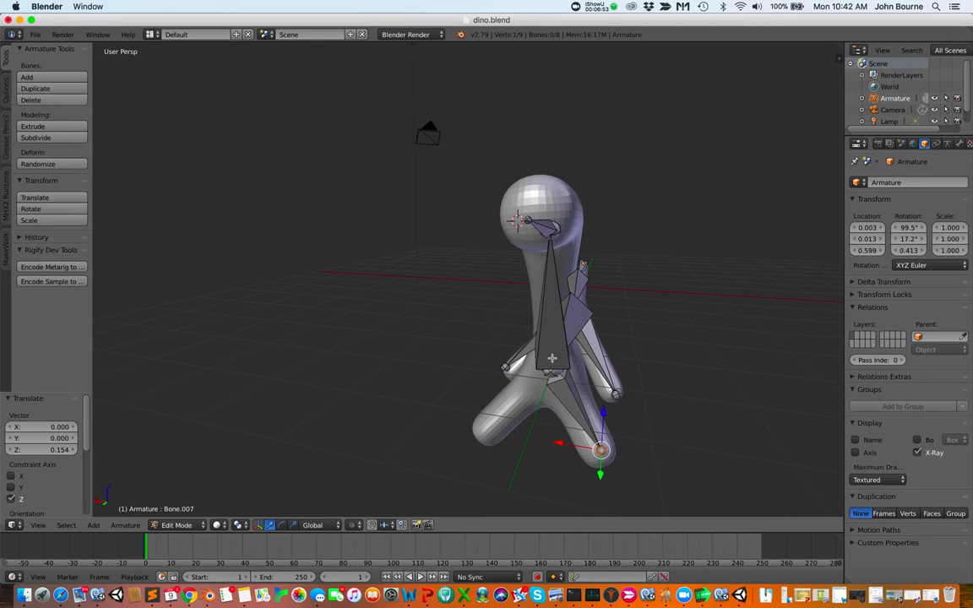
scroll(551, 358, "left", 10)
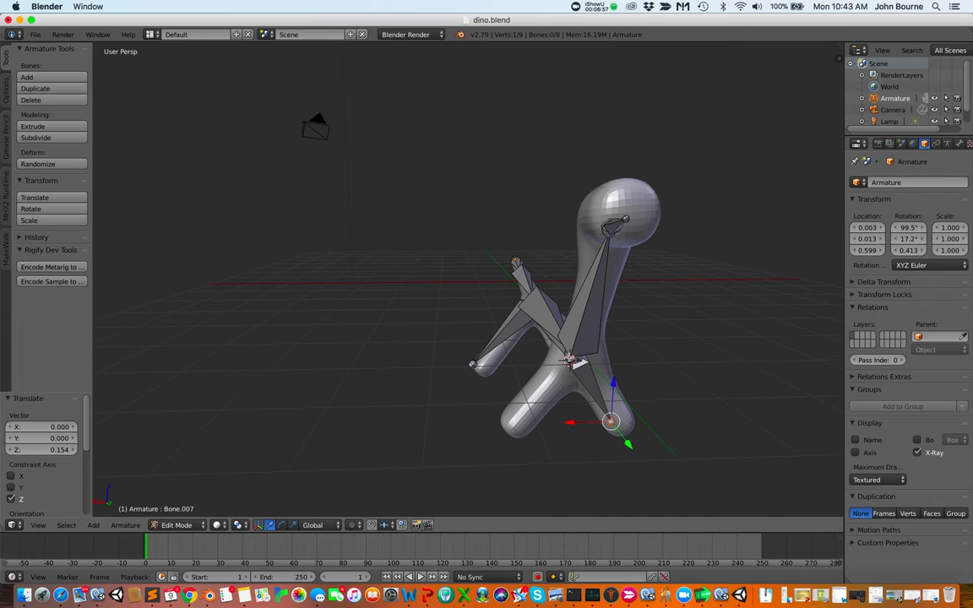
right_click(575, 361)
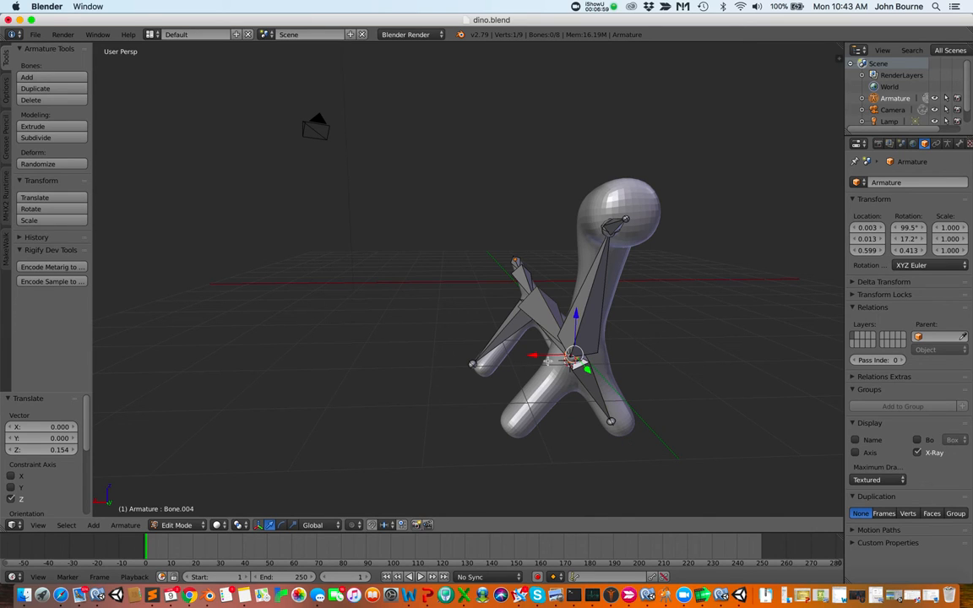
key("e")
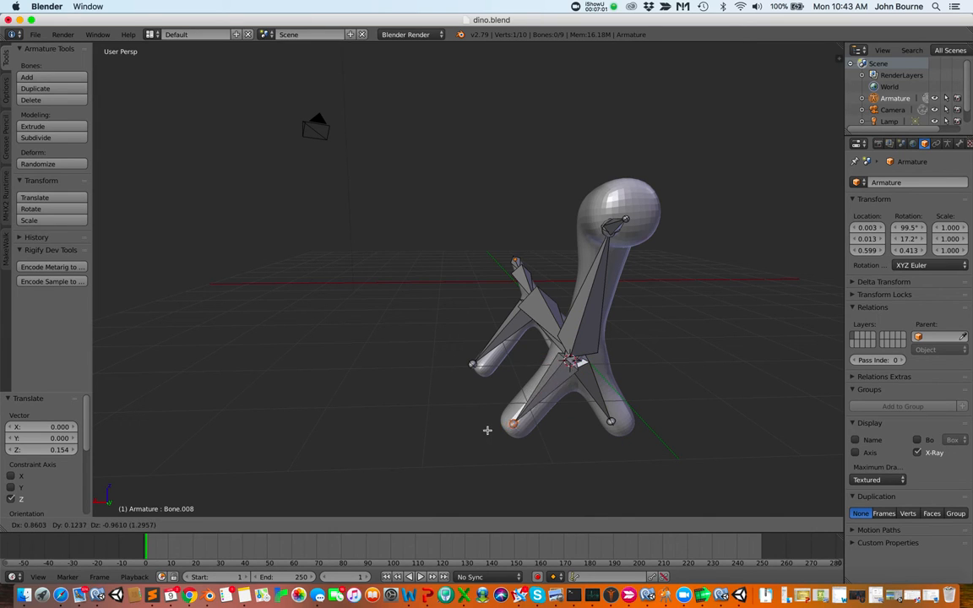
left_click(488, 429)
Select a hind-leg foot joint and move it about 0.278 along Y, 0.139 along Z and -0.263 along X
scroll(551, 432, "left", 10)
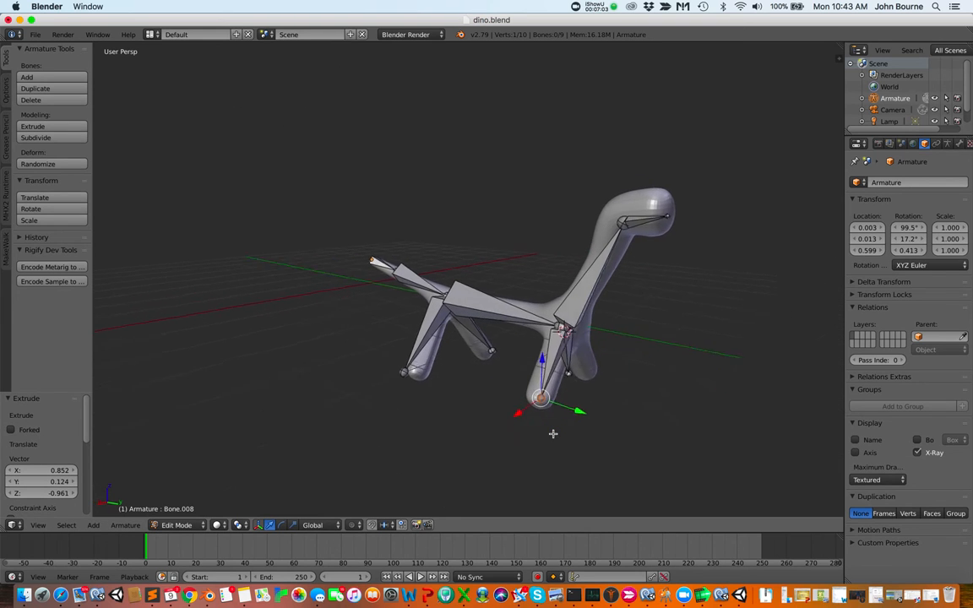
scroll(552, 433, "left", 15)
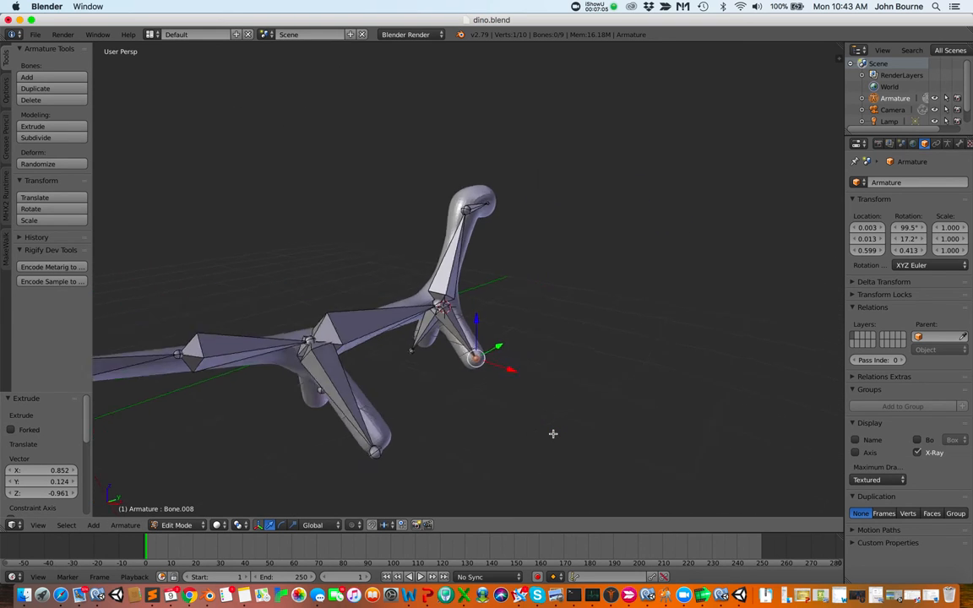
scroll(552, 433, "left", 15)
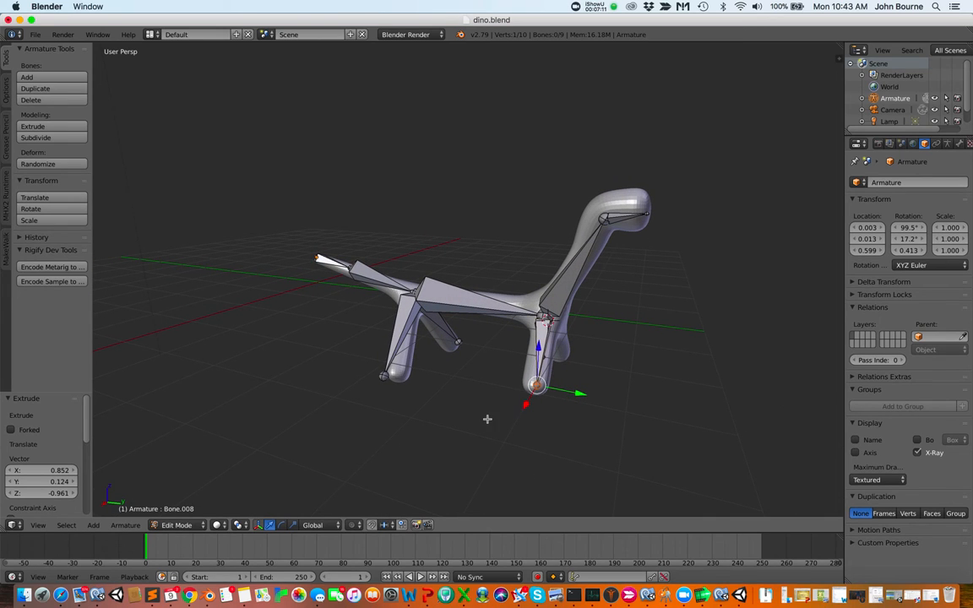
scroll(449, 431, "left", 10)
scroll(450, 433, "left", 6)
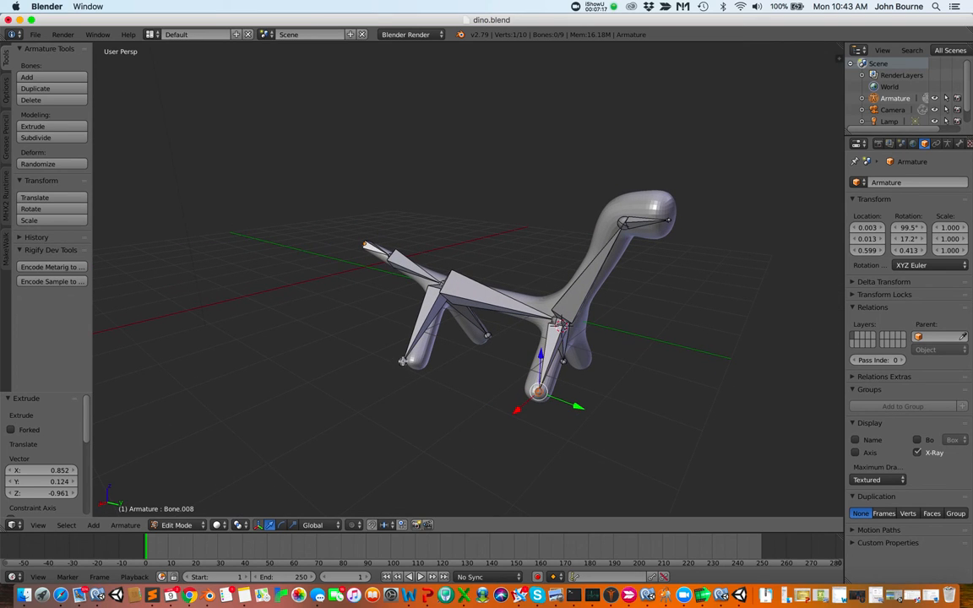
right_click(403, 360)
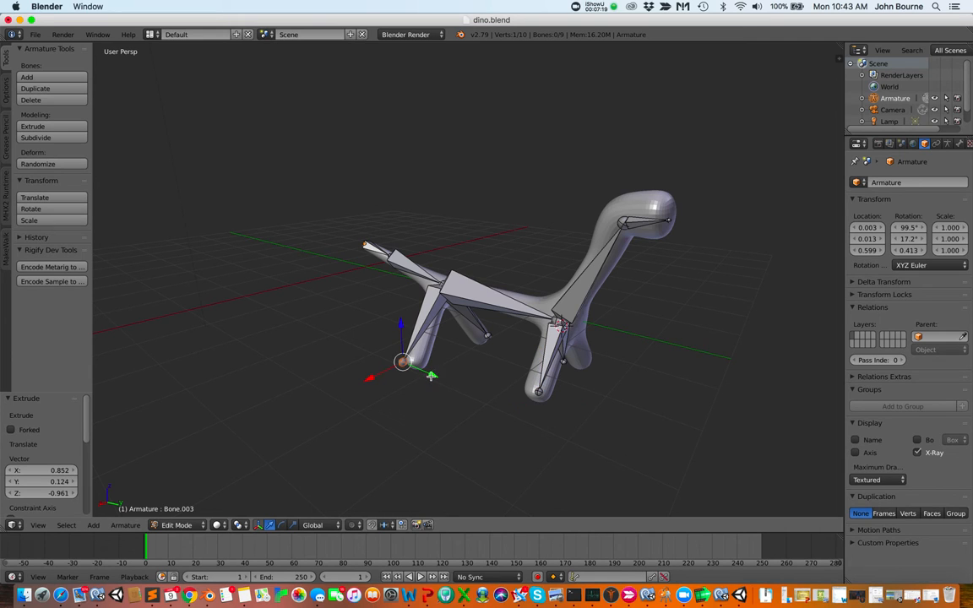
left_click_drag(431, 376, 440, 378)
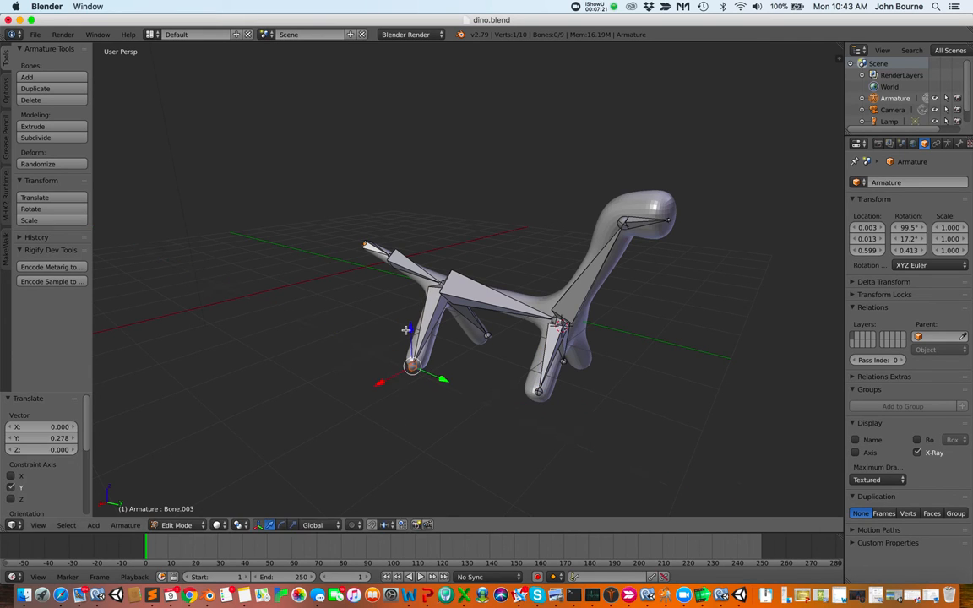
left_click_drag(408, 330, 408, 324)
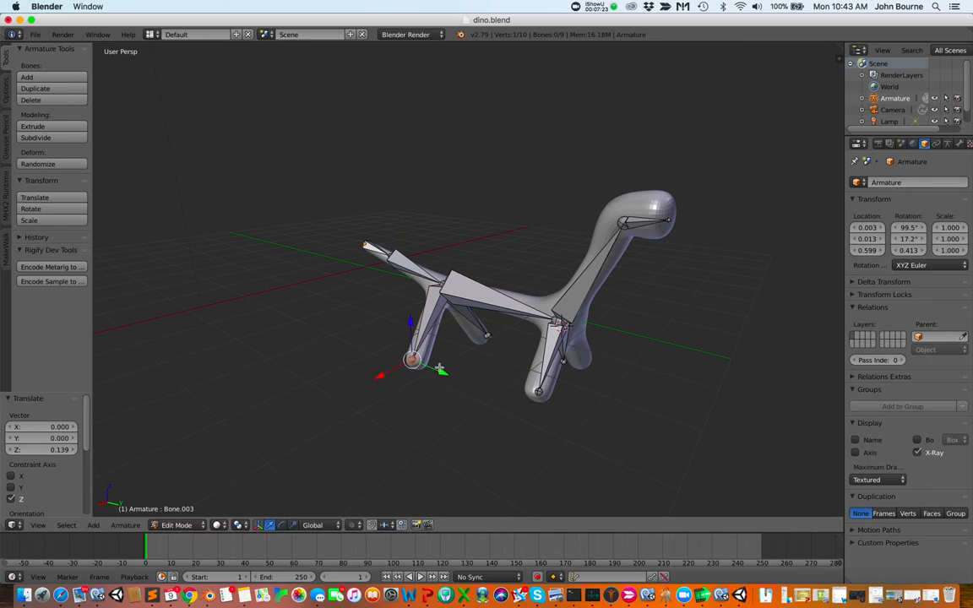
scroll(451, 370, "left", 2)
scroll(452, 370, "left", 10)
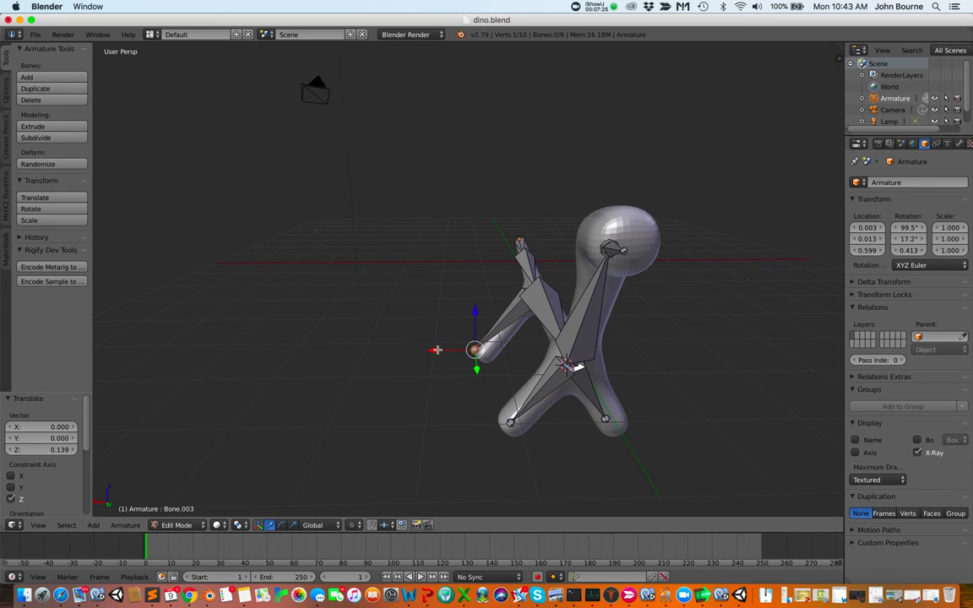
left_click_drag(434, 351, 446, 350)
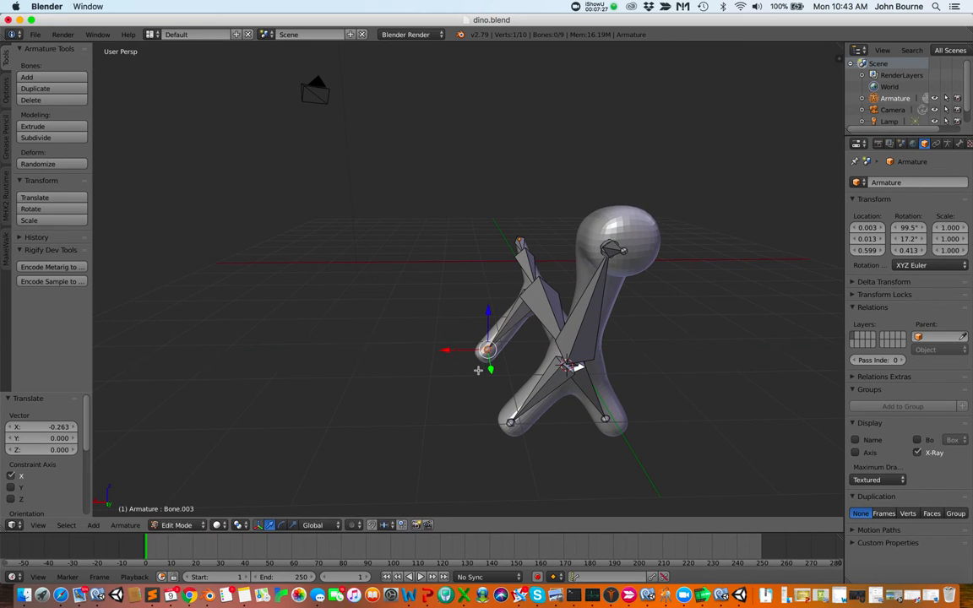
Select the other hind-leg foot joint and move it about -0.107 along Y
scroll(457, 378, "left", 12)
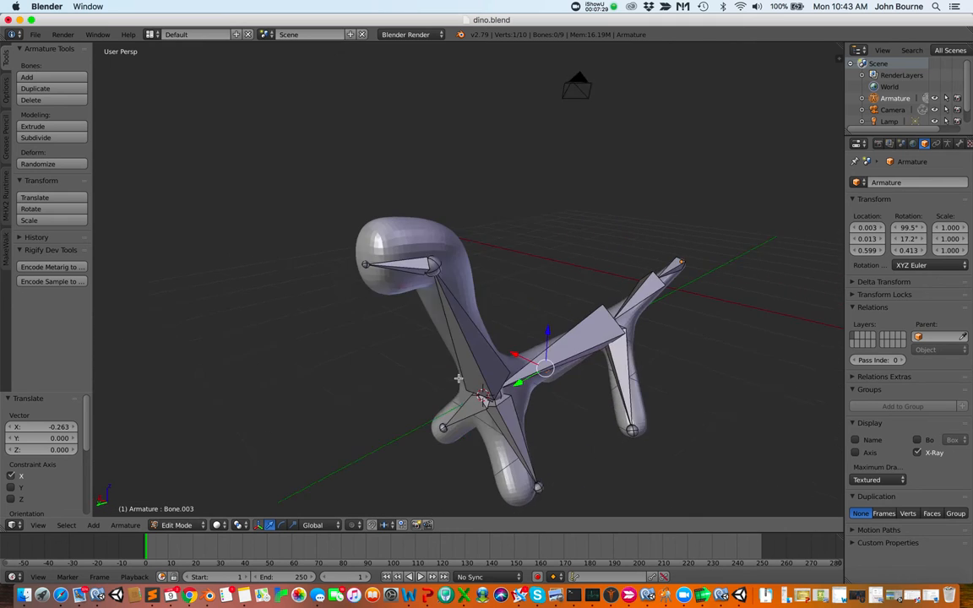
scroll(457, 378, "left", 12)
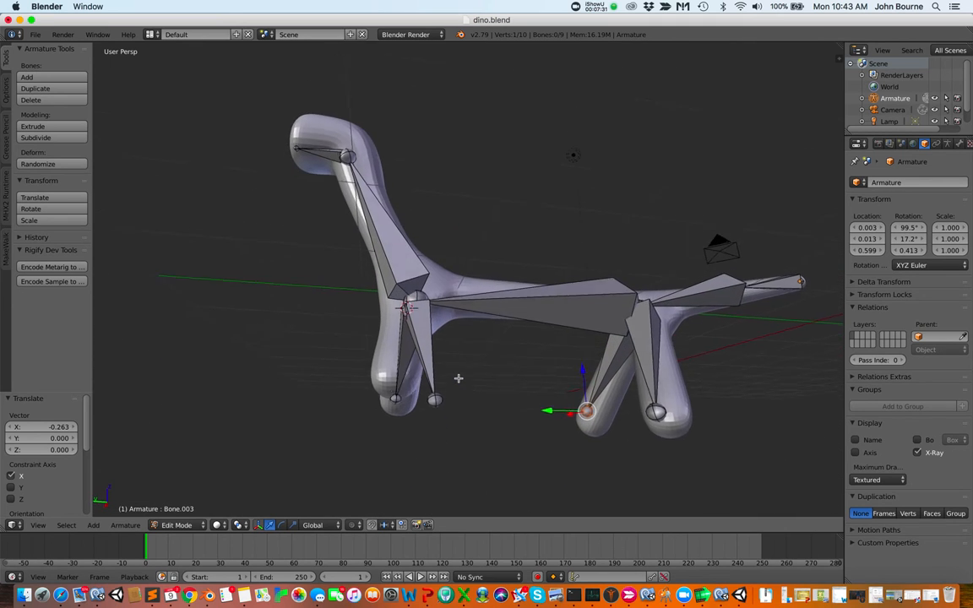
scroll(458, 379, "left", 10)
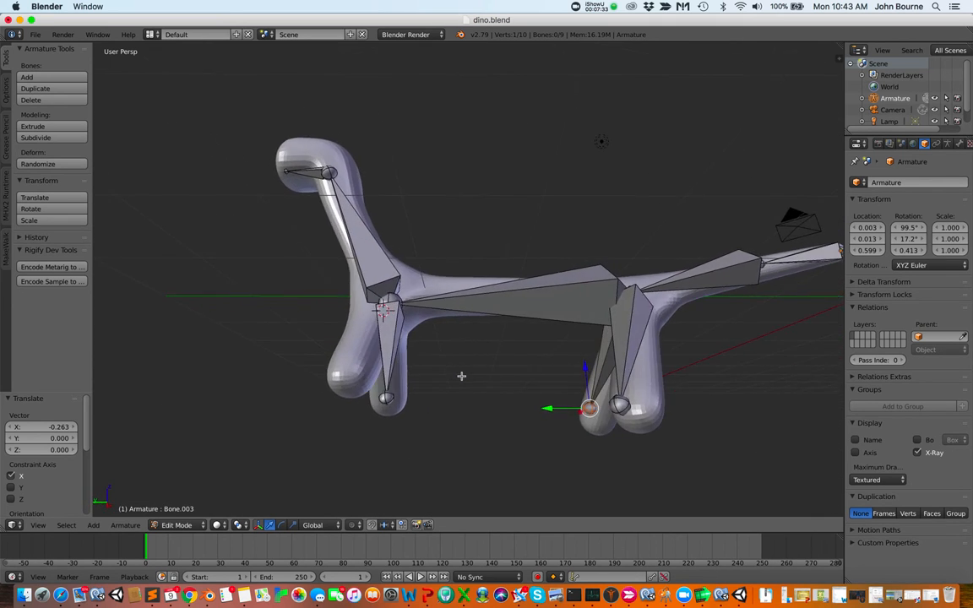
right_click(628, 406)
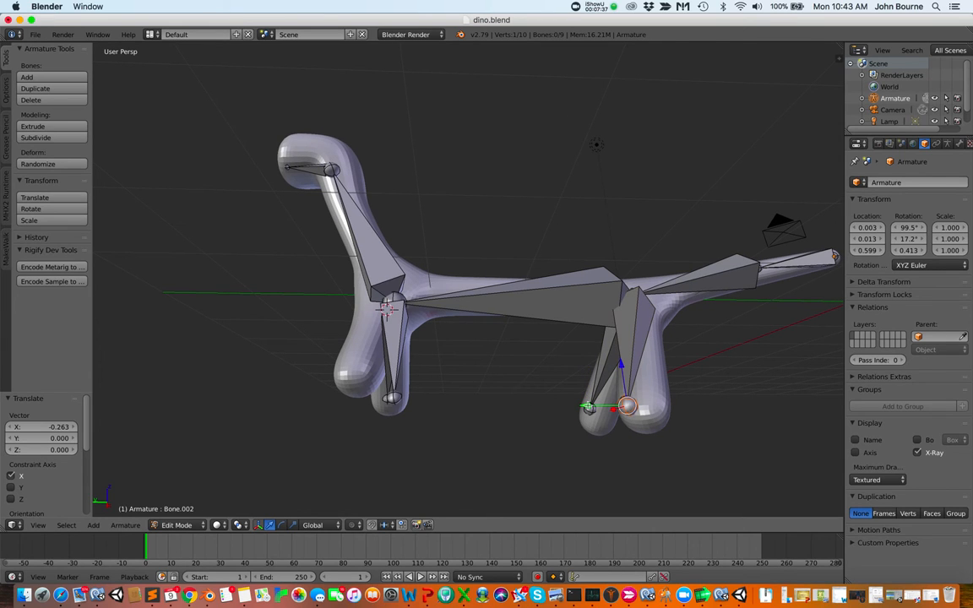
left_click_drag(588, 406, 600, 409)
Select the first front-leg foot joint and move it about 0.548 along Y into the foot
scroll(665, 410, "up", 8)
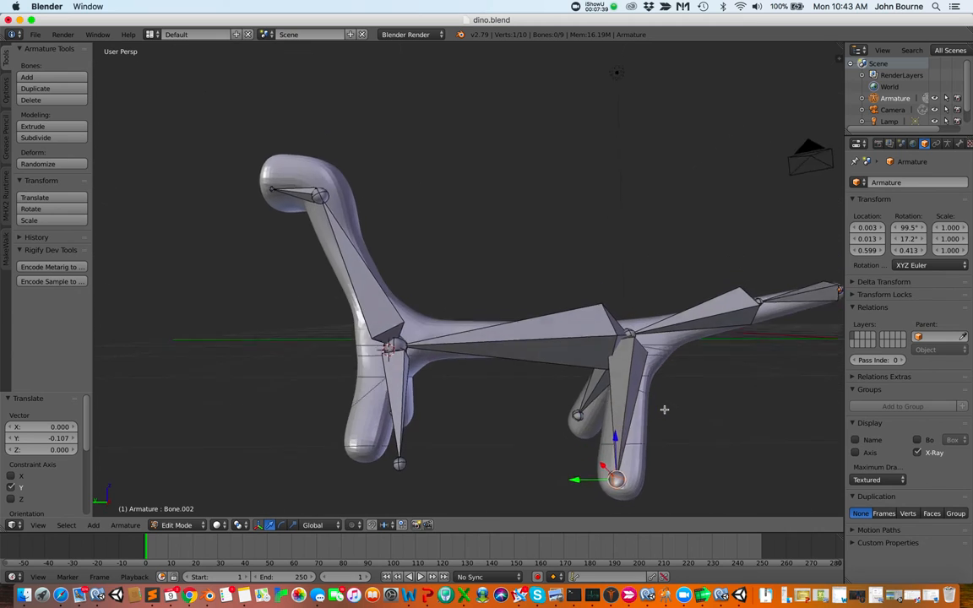
scroll(664, 410, "right", 10)
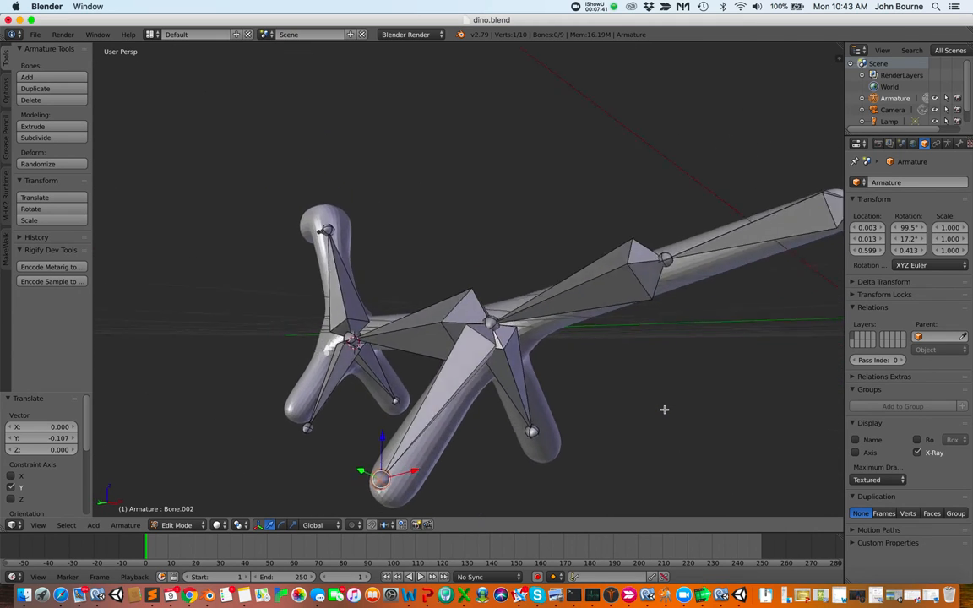
scroll(664, 409, "right", 10)
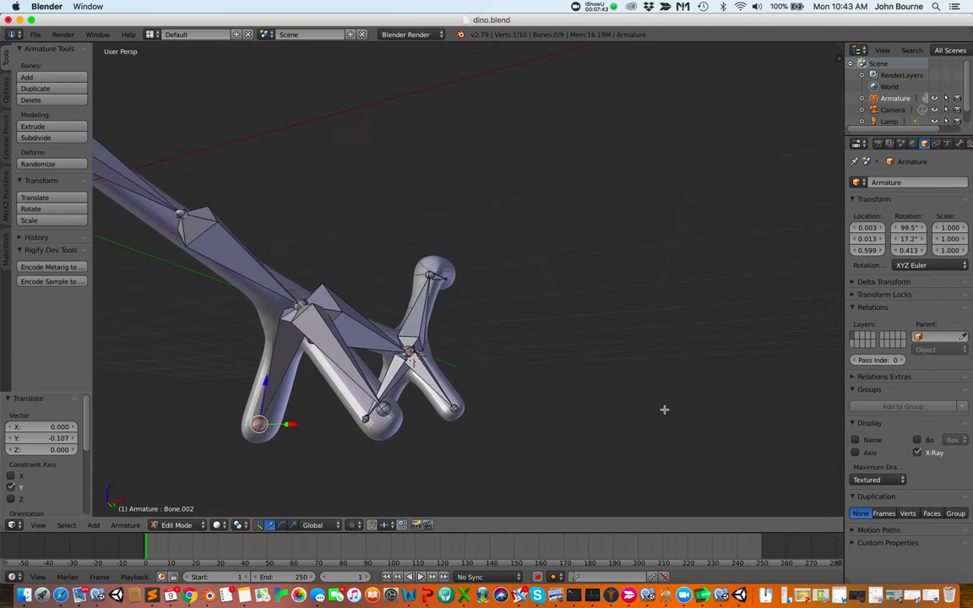
scroll(665, 410, "right", 10)
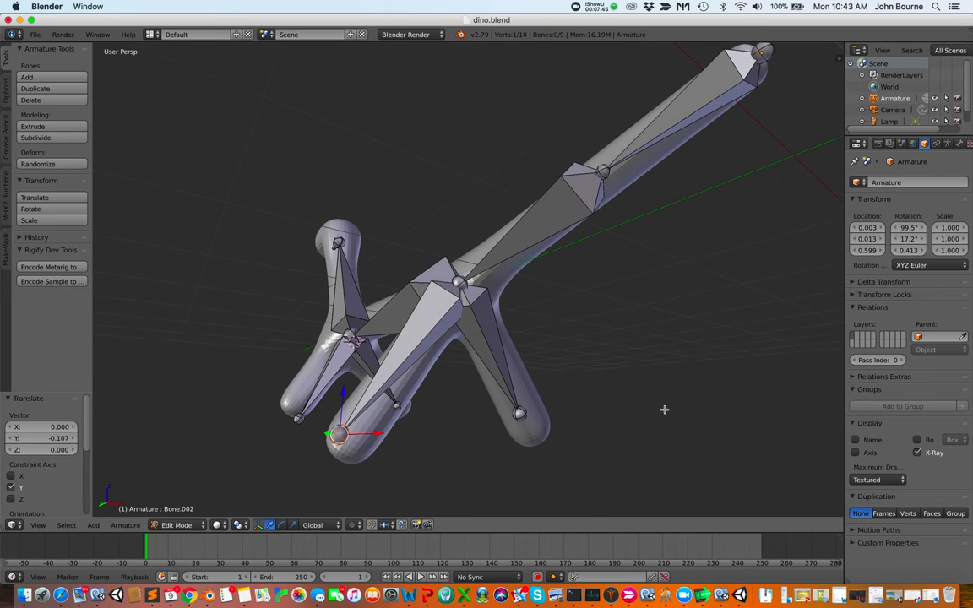
scroll(665, 409, "right", 10)
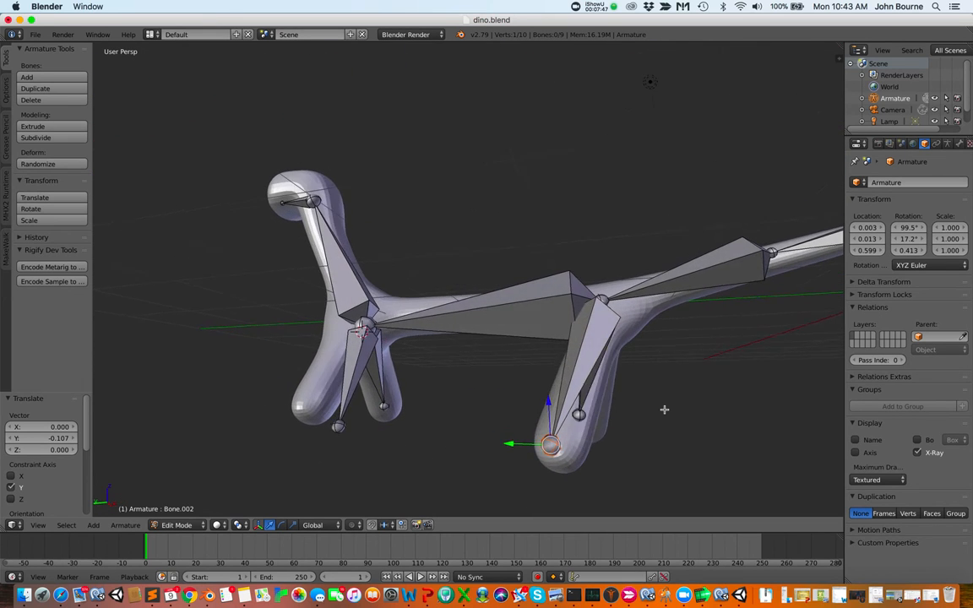
scroll(665, 410, "right", 3)
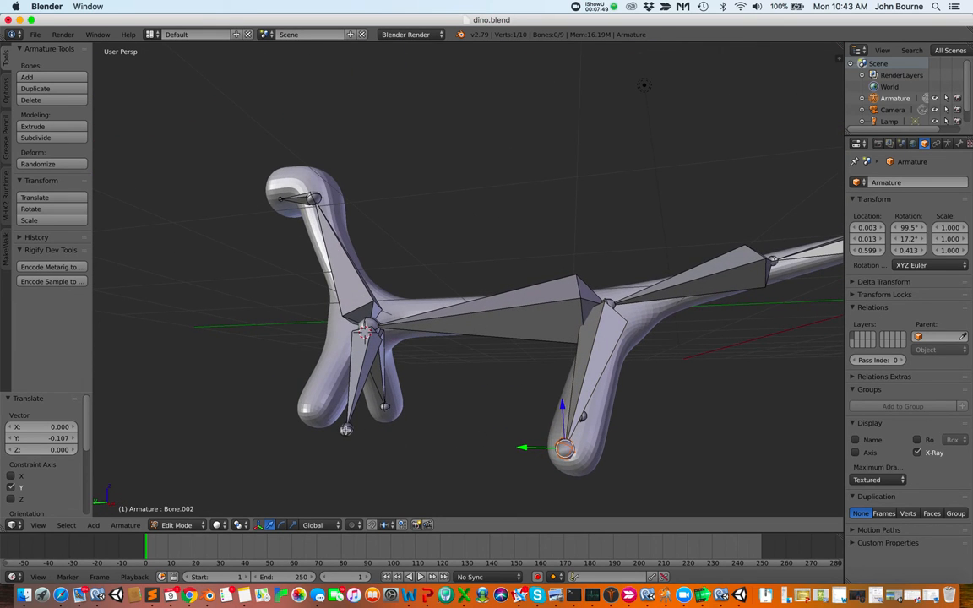
right_click(345, 429)
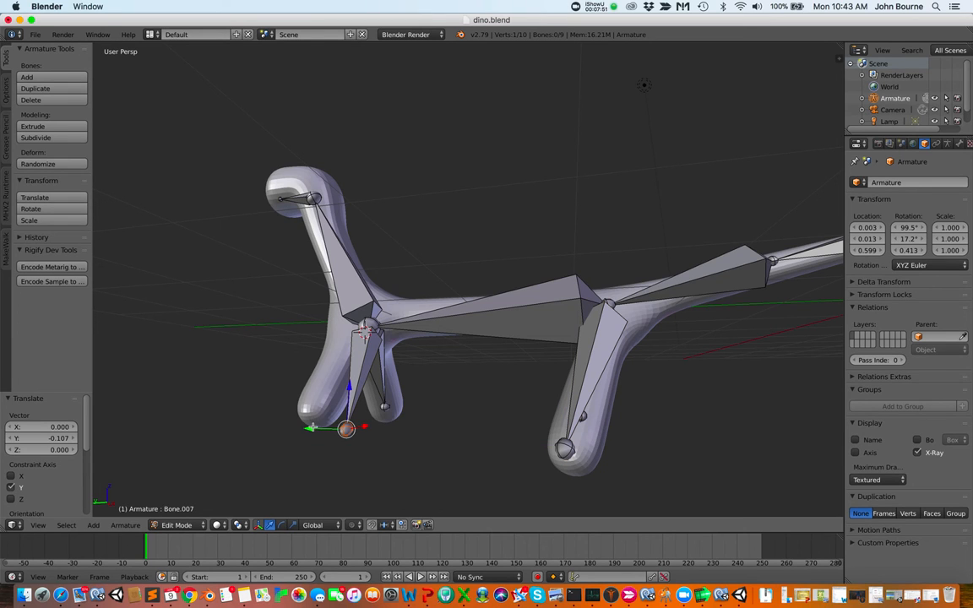
scroll(387, 453, "up", 5)
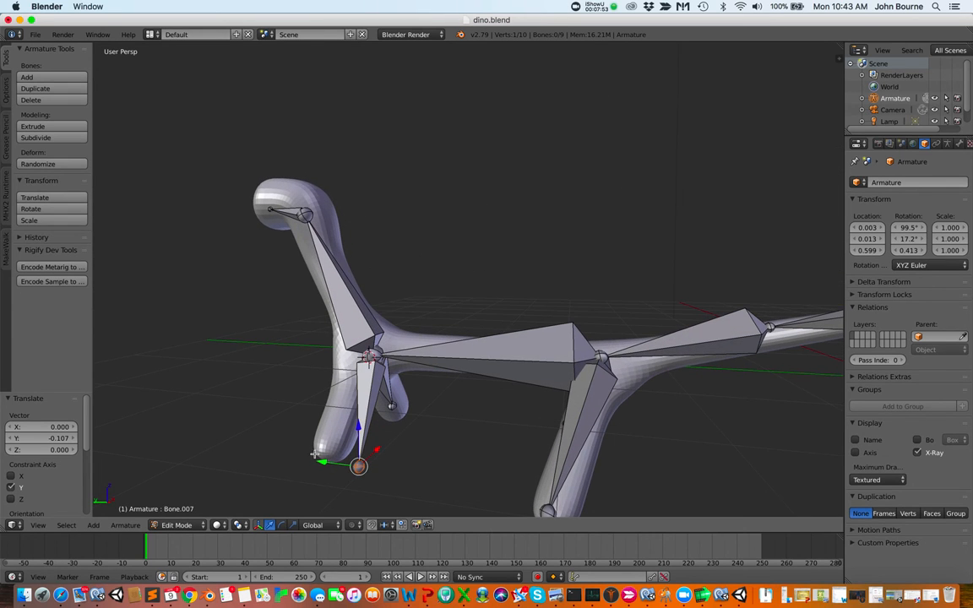
left_click_drag(323, 463, 285, 440)
scroll(341, 464, "right", 10)
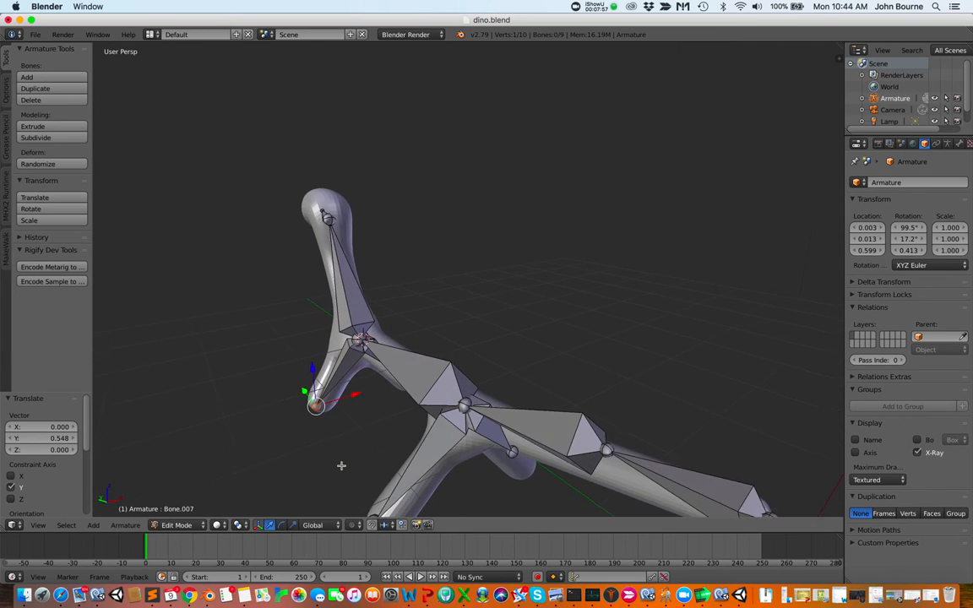
scroll(341, 466, "right", 15)
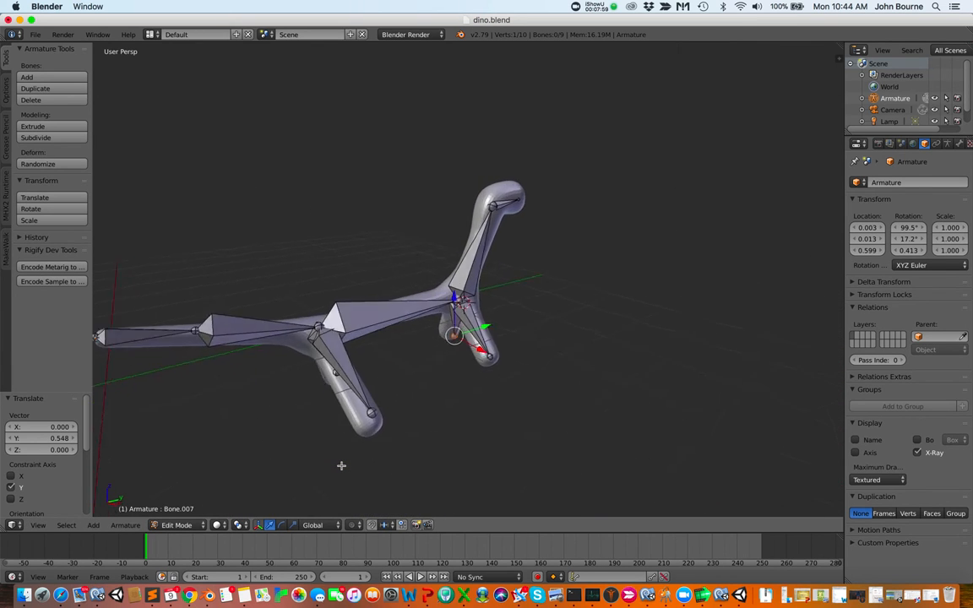
scroll(341, 465, "right", 15)
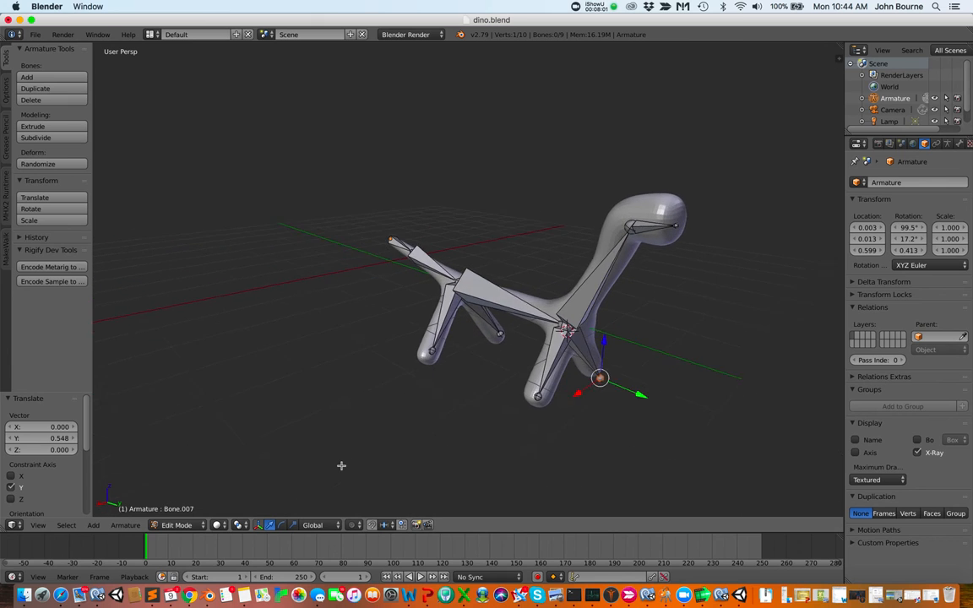
scroll(341, 465, "right", 15)
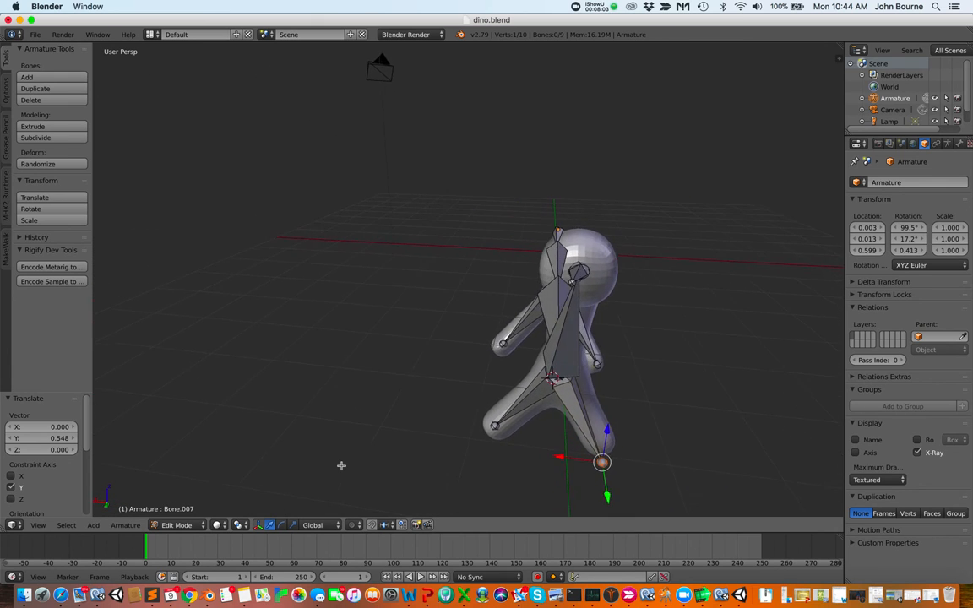
Select a tail joint and move it about -0.104 along X
scroll(341, 465, "right", 12)
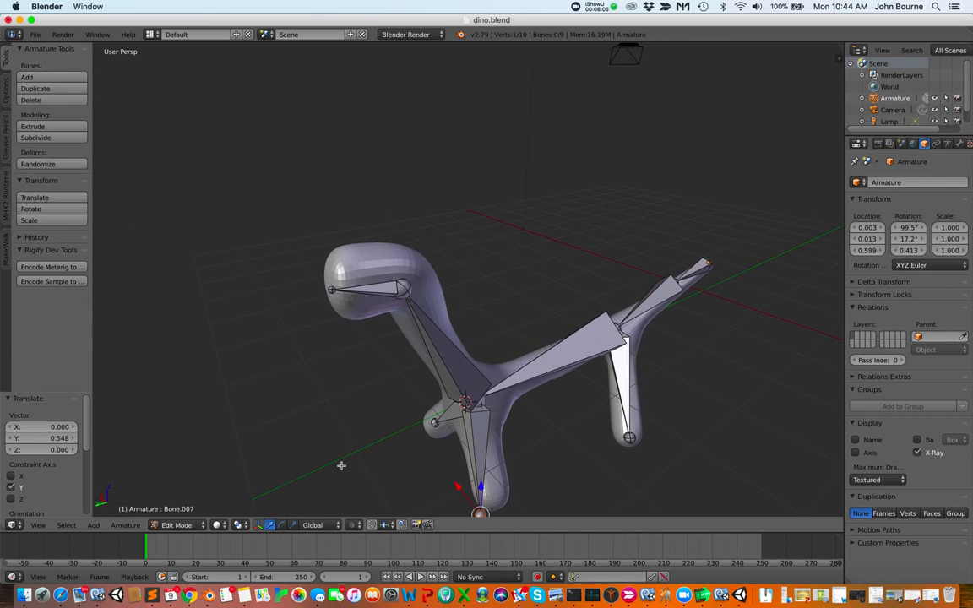
scroll(341, 465, "right", 12)
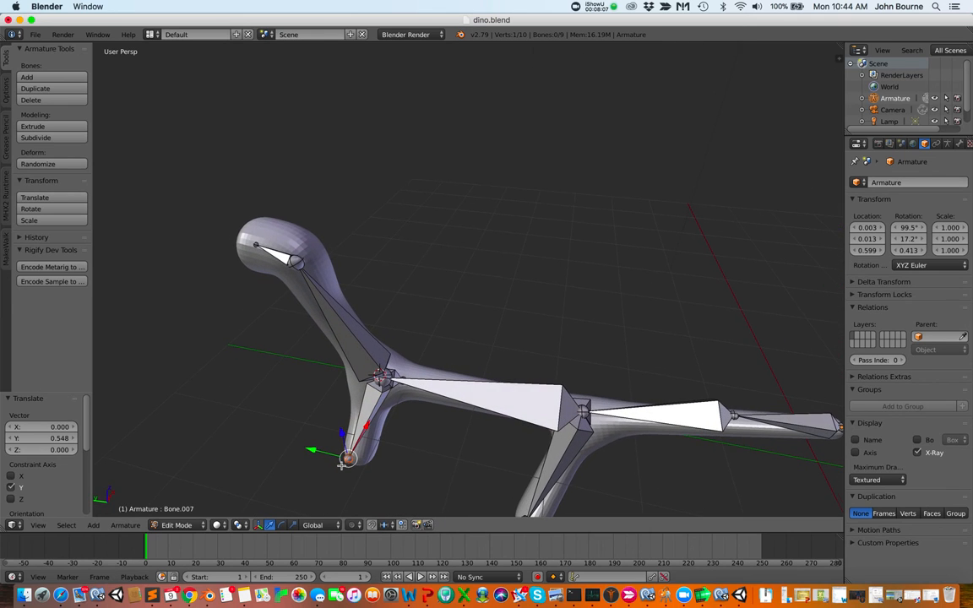
left_click(341, 465)
right_click(734, 416)
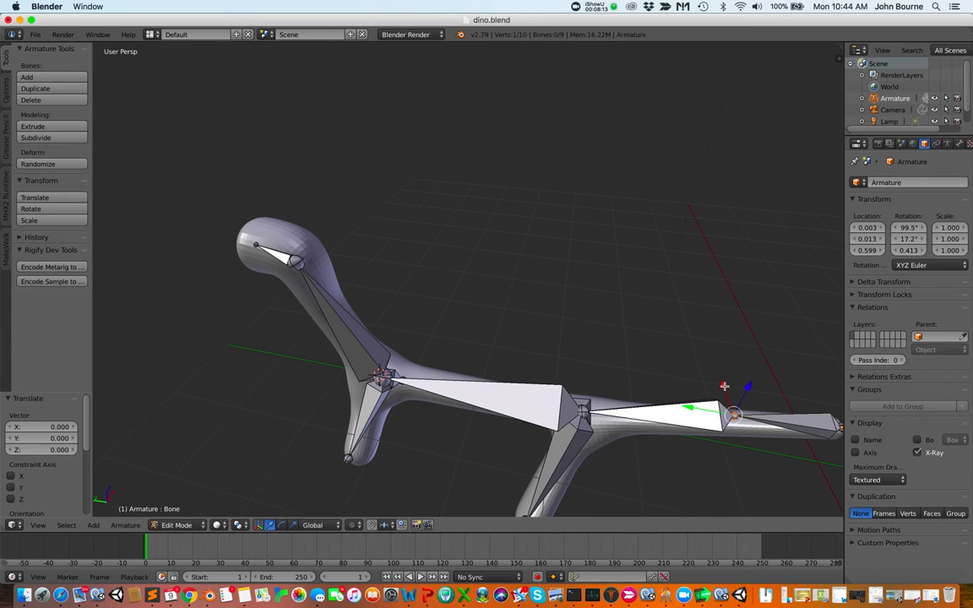
key("g")
key("x")
left_click(724, 418)
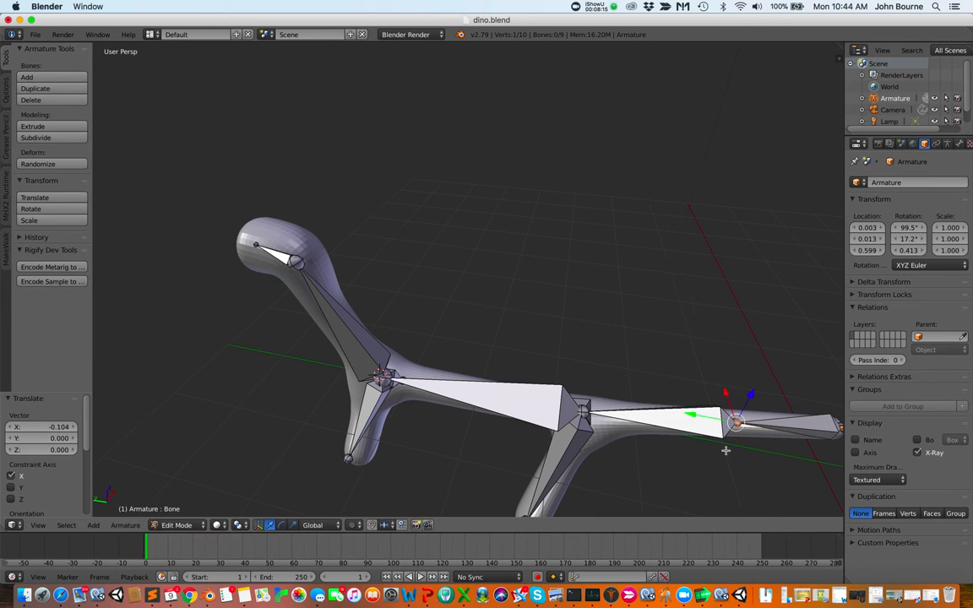
Turn off the armature's X-Ray display and move the selected tail joint about -0.082 along Z
scroll(725, 459, "up", 5)
scroll(725, 461, "down", 5)
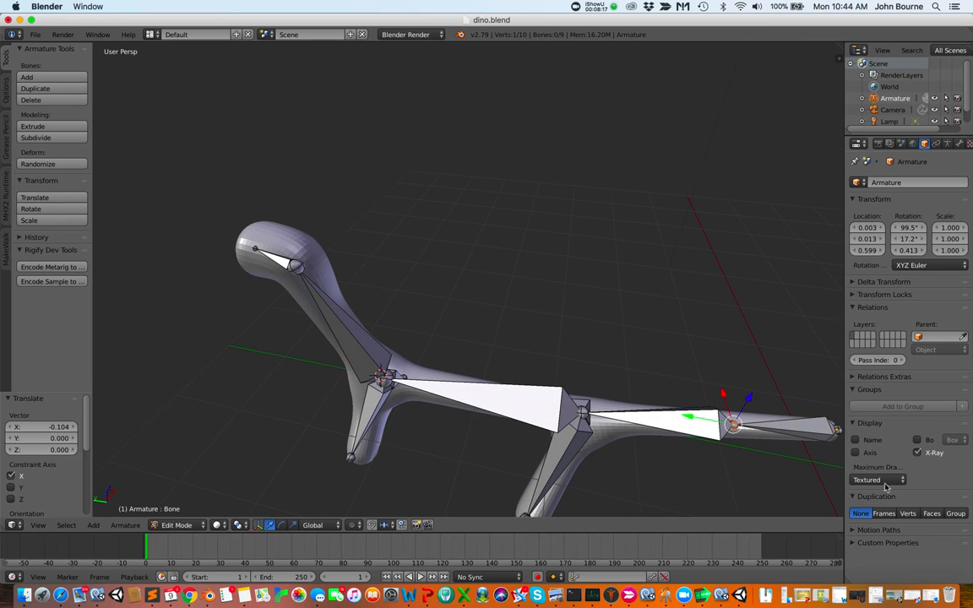
left_click(918, 454)
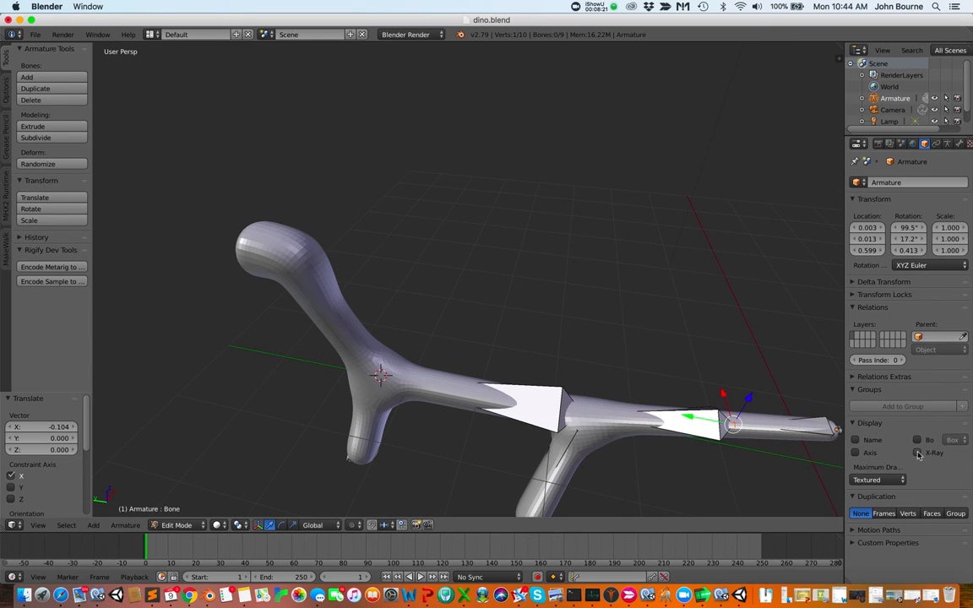
middle_click_drag(844, 512, 829, 497)
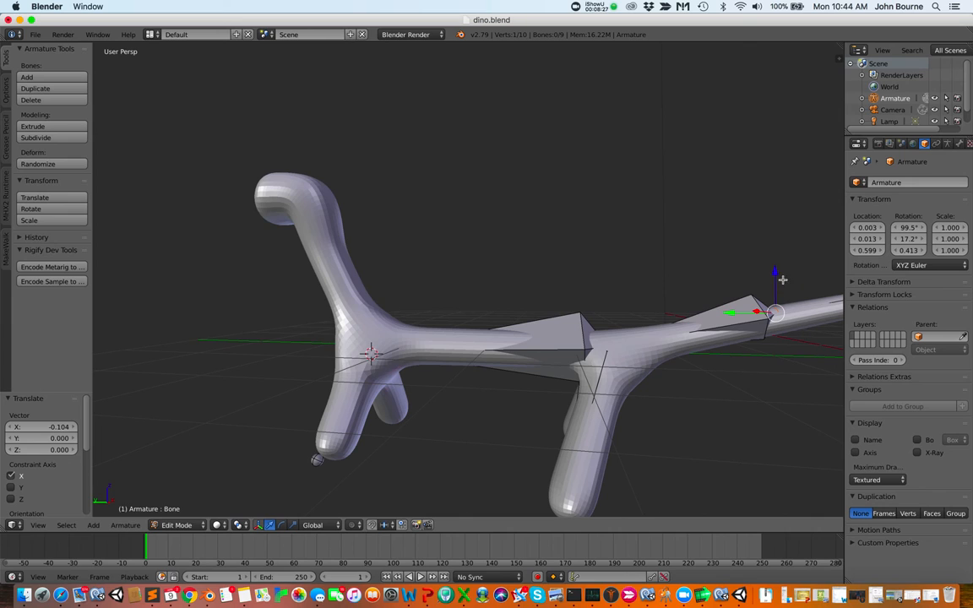
left_click_drag(776, 275, 778, 284)
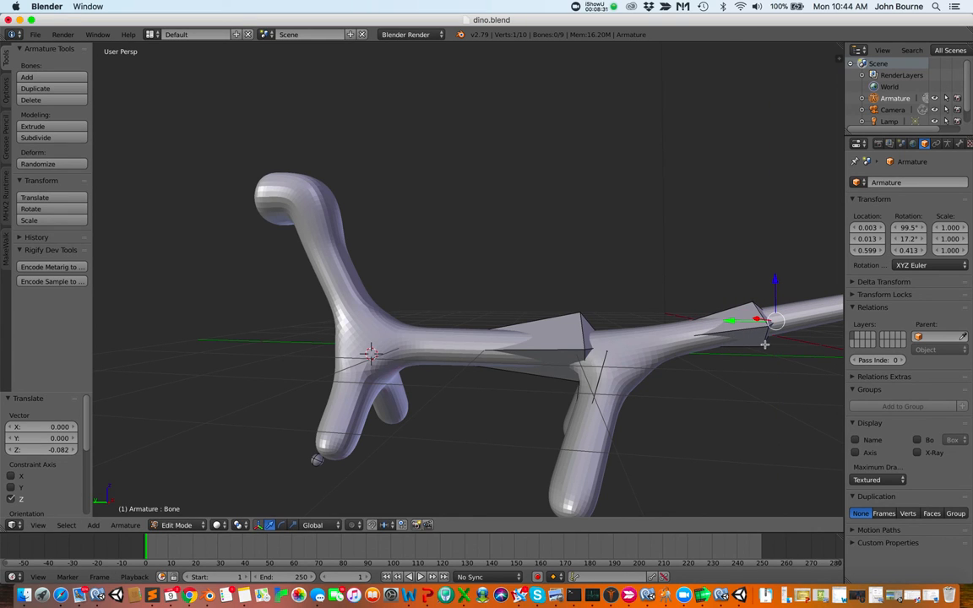
Select the front-leg foot joint and move it about 0.138 along Z and -0.206 along Y
left_click(316, 461)
key("shift+a")
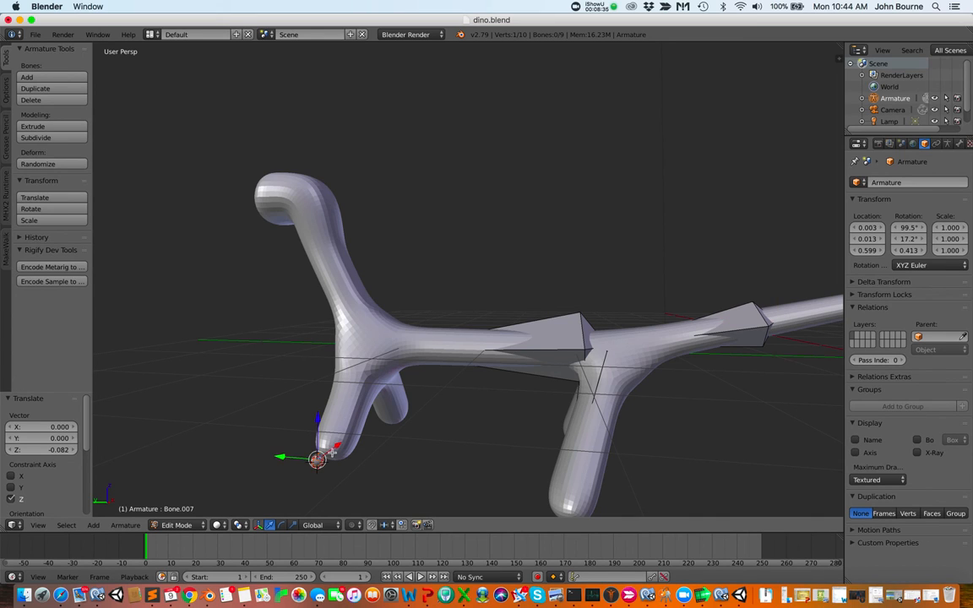
key("g")
key("z")
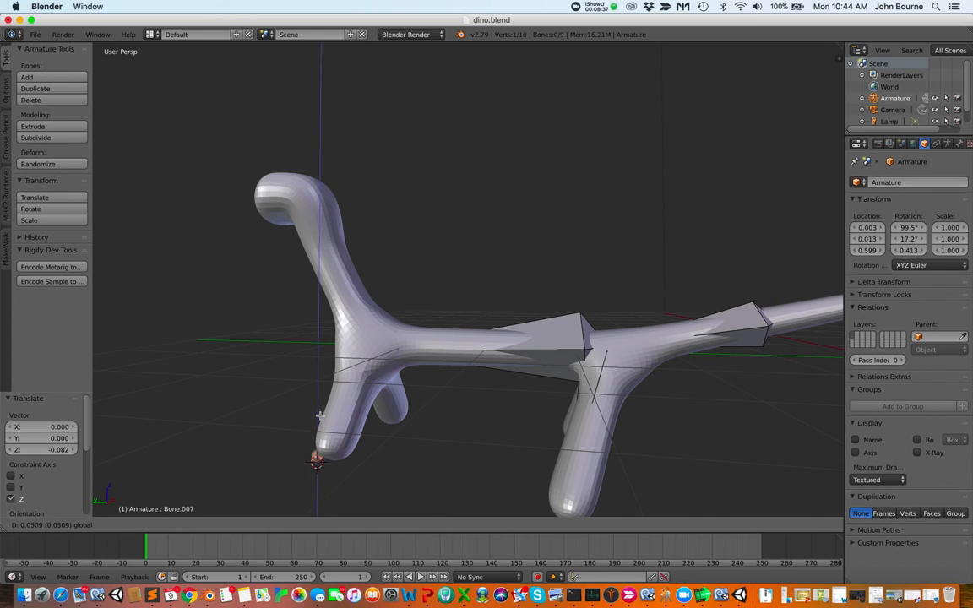
left_click(288, 371)
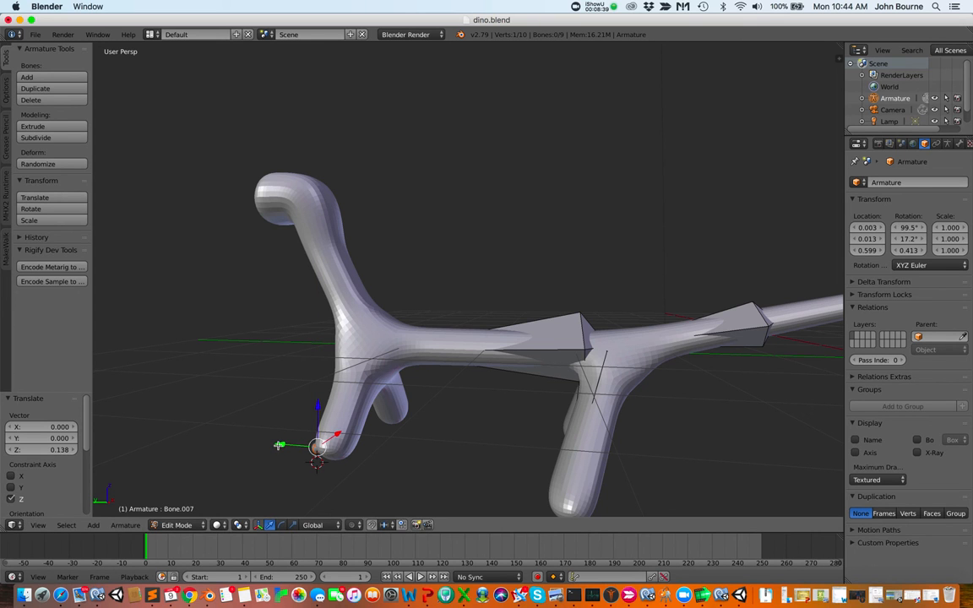
left_click_drag(278, 445, 294, 448)
Orbit around the model to inspect how the bones sit inside the mesh
scroll(409, 454, "right", 10)
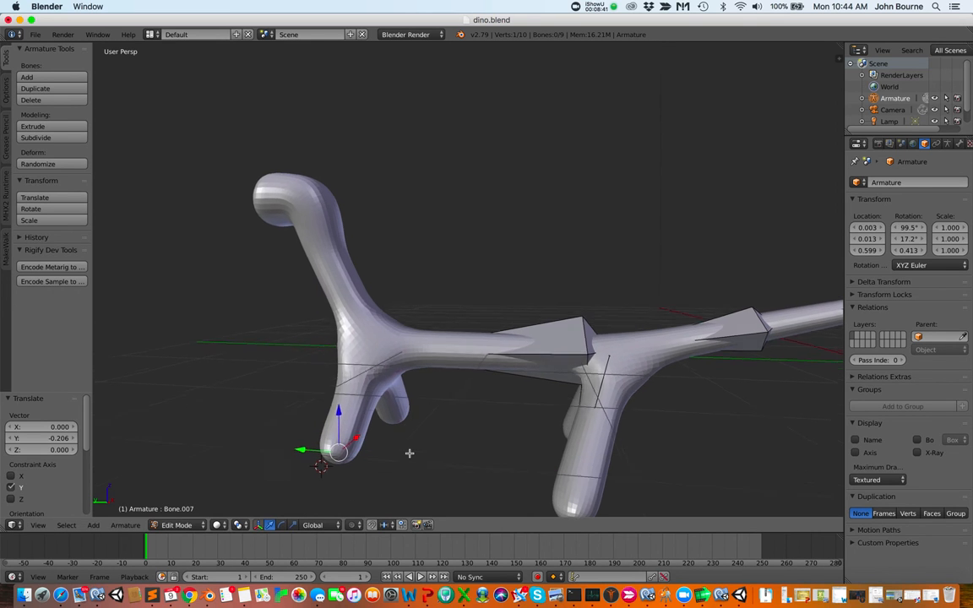
scroll(409, 453, "right", 10)
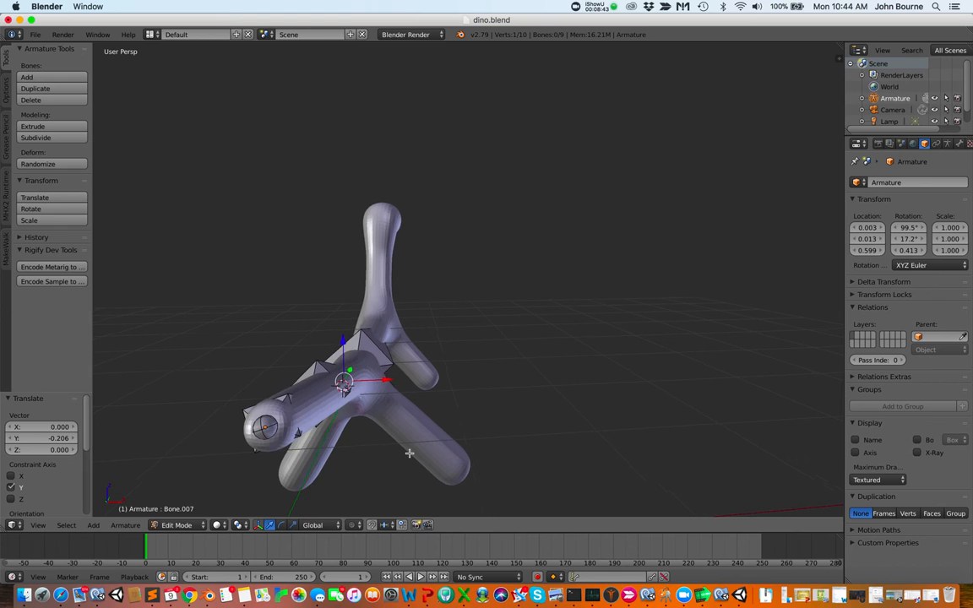
scroll(409, 453, "right", 15)
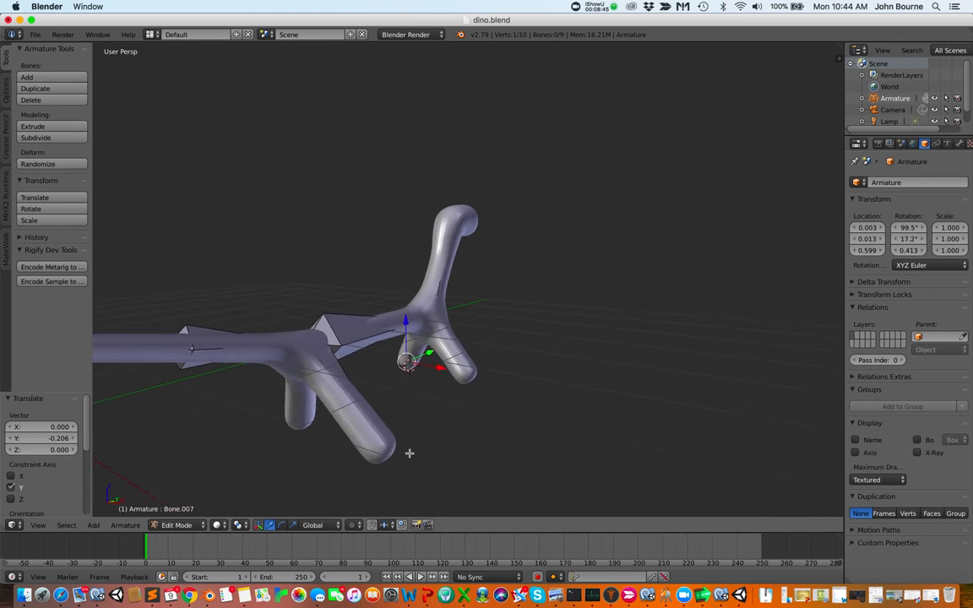
scroll(409, 453, "right", 15)
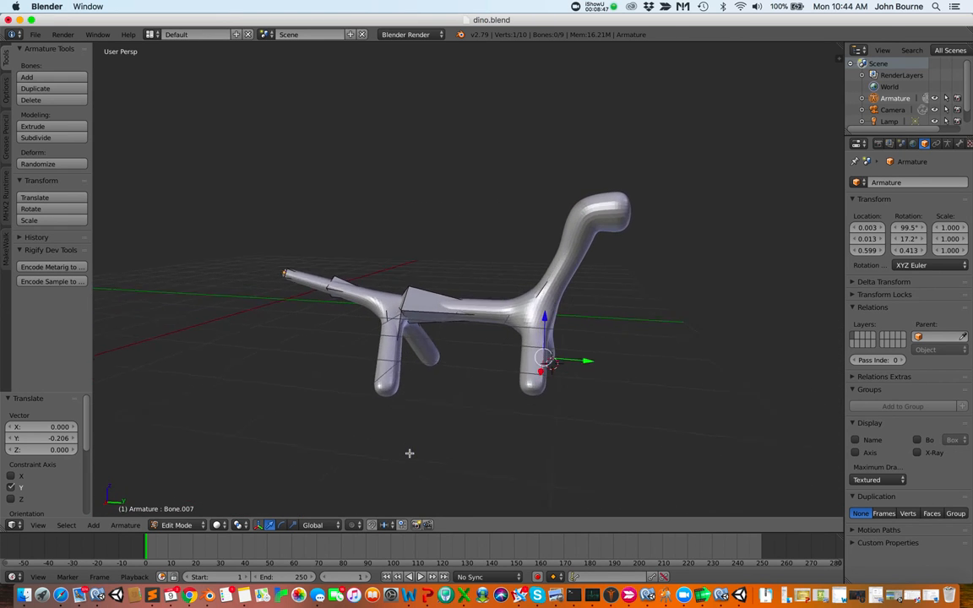
scroll(408, 454, "right", 6)
scroll(408, 454, "up", 6)
scroll(409, 454, "down", 6)
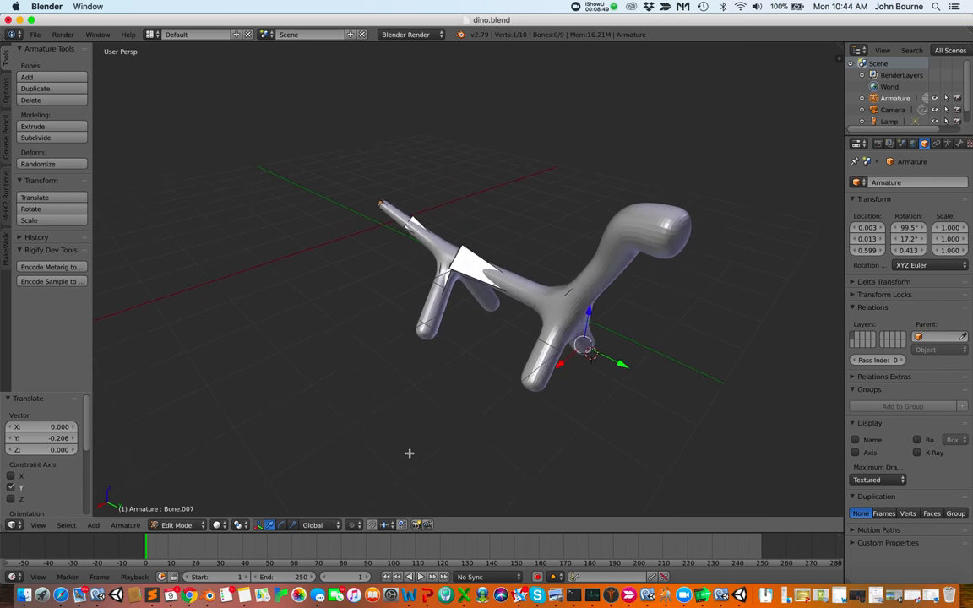
scroll(409, 454, "down", 2)
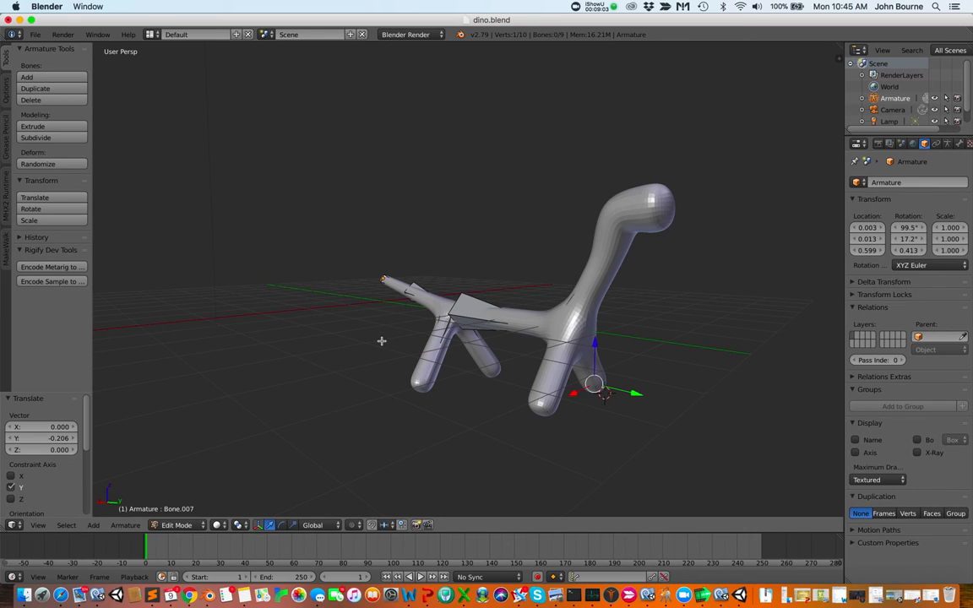
scroll(485, 373, "up", 2)
scroll(485, 372, "down", 3)
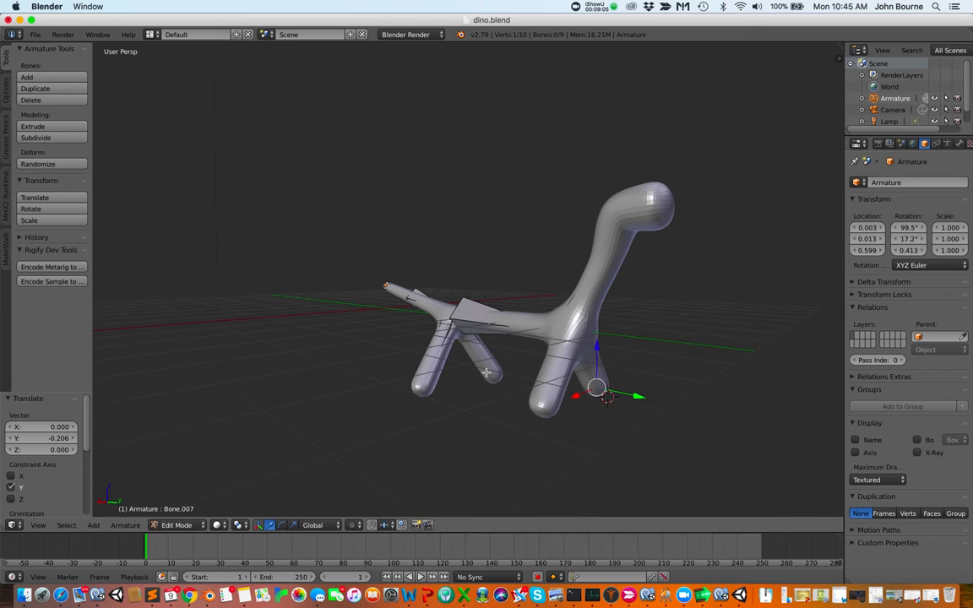
scroll(485, 373, "left", 3)
scroll(486, 372, "left", 5)
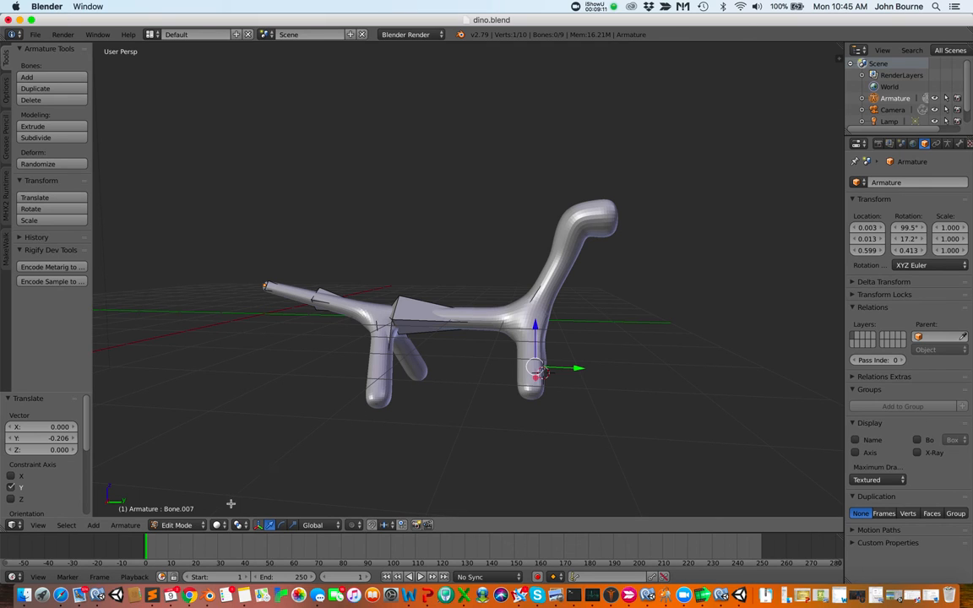
Switch the armature to Pose Mode and re-enable its X-Ray display
left_click(175, 525)
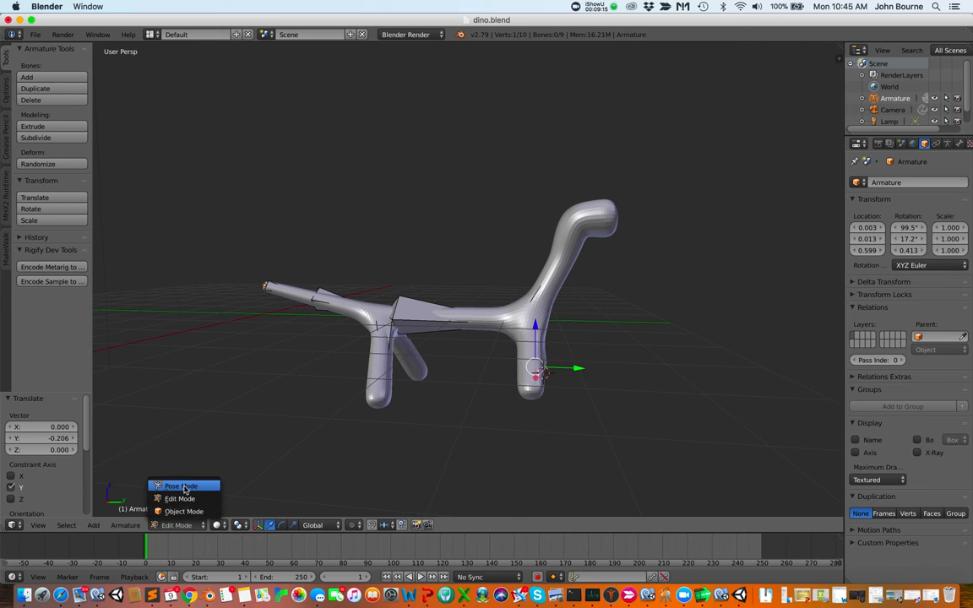
left_click(184, 487)
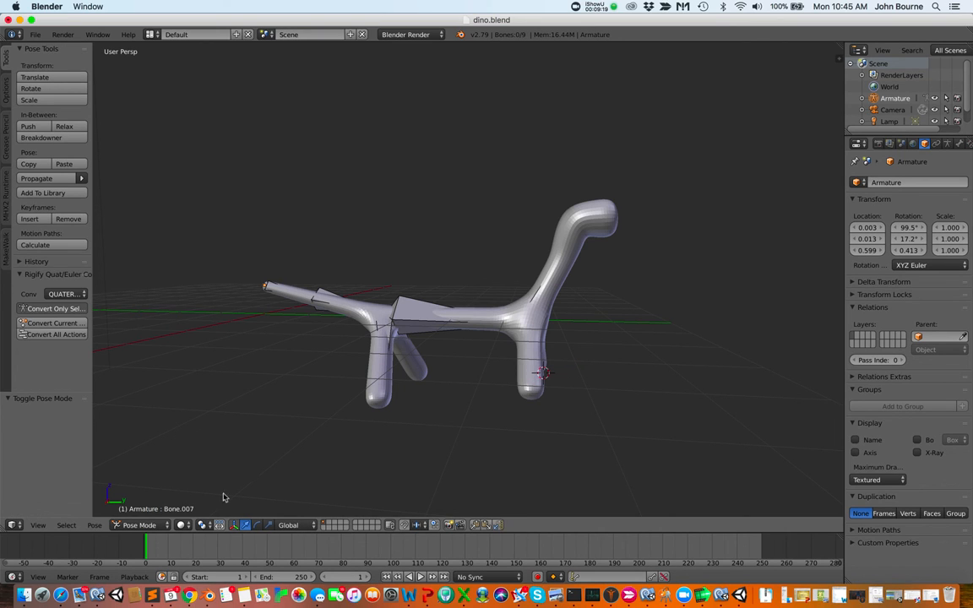
scroll(225, 489, "right", 5)
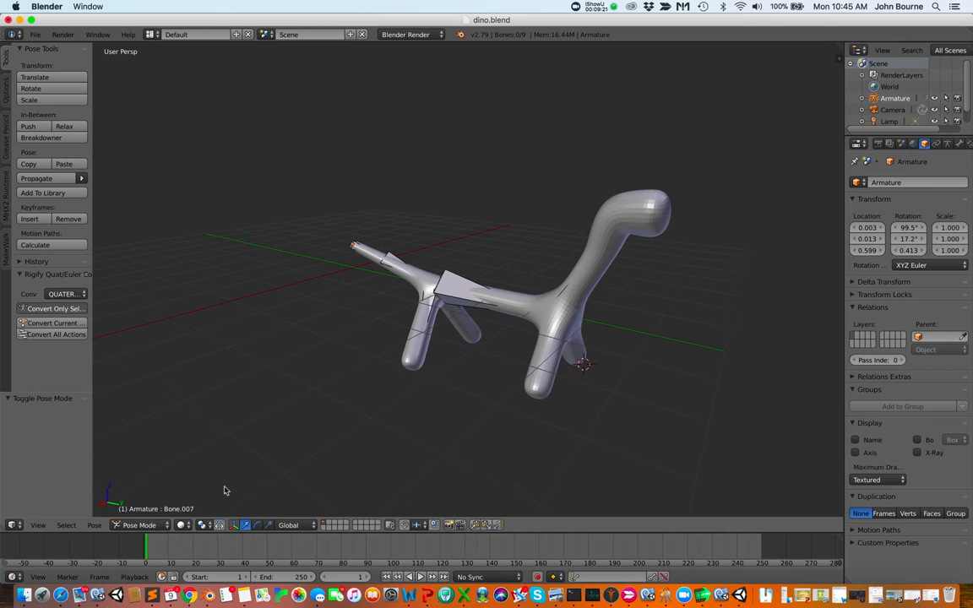
left_click(917, 453)
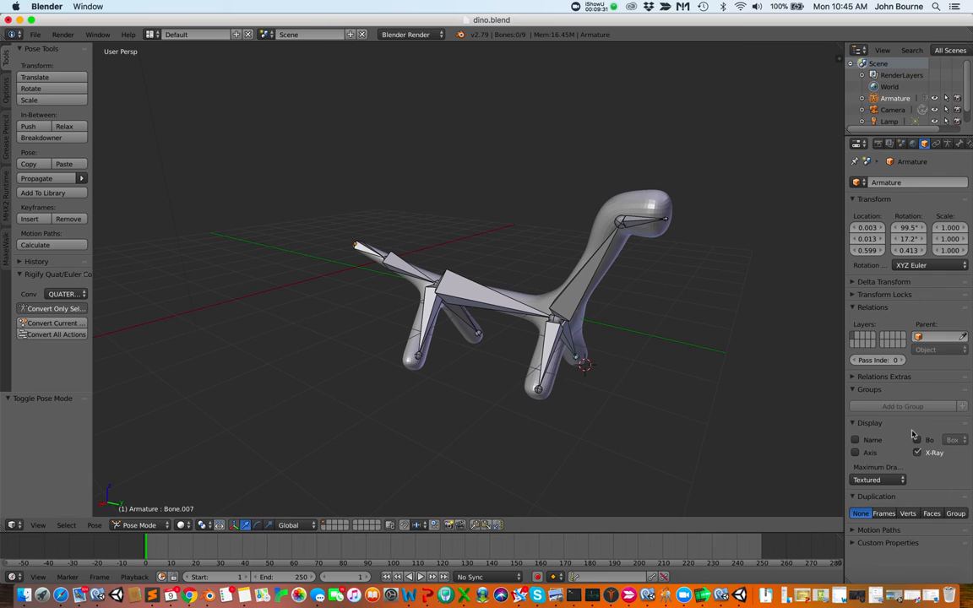
left_click(614, 7)
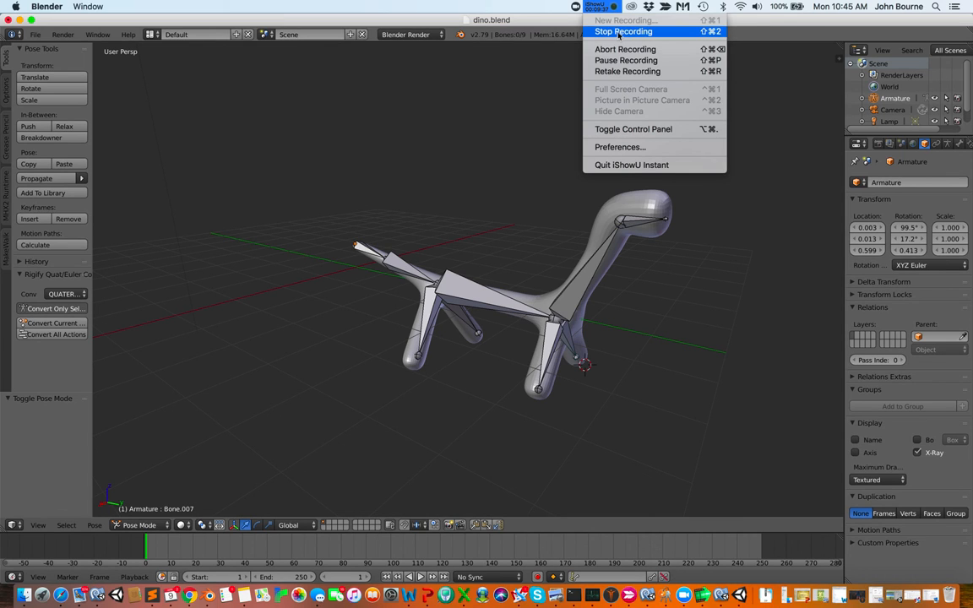